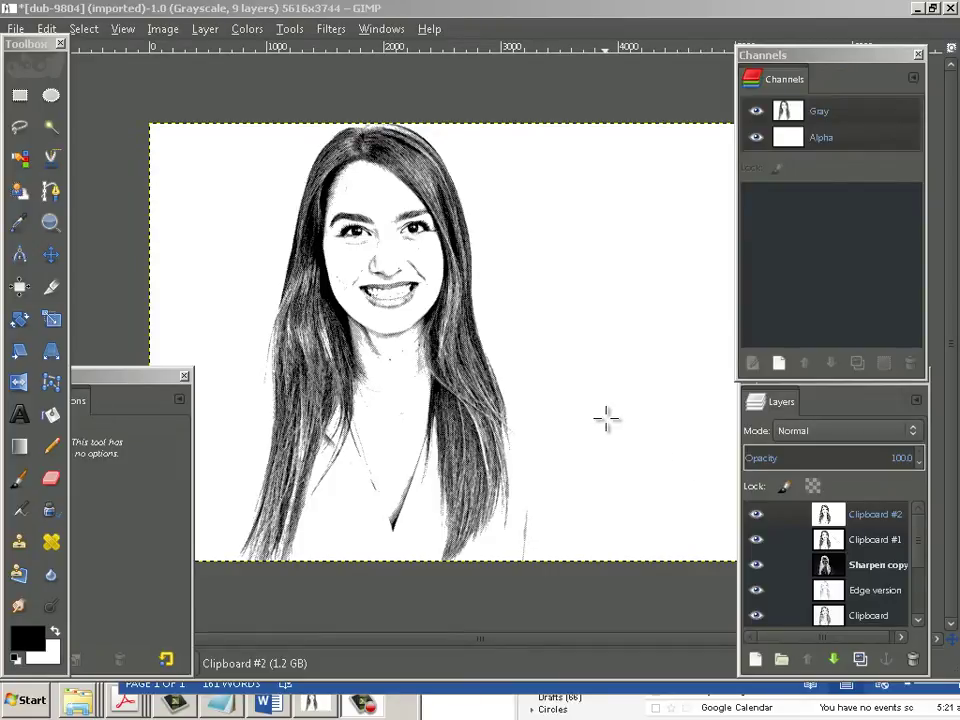
Step: Glance at the reference photo in Firefox, then return to the GIMP sketch
key(alt+Tab)
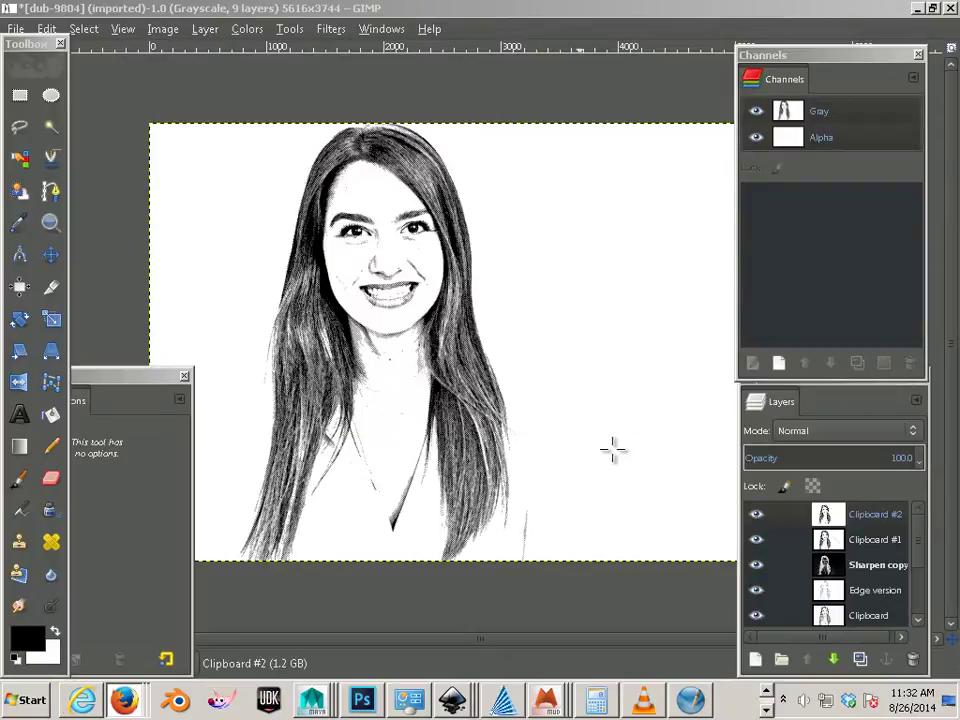
key(alt+Tab)
key(alt+Tab)
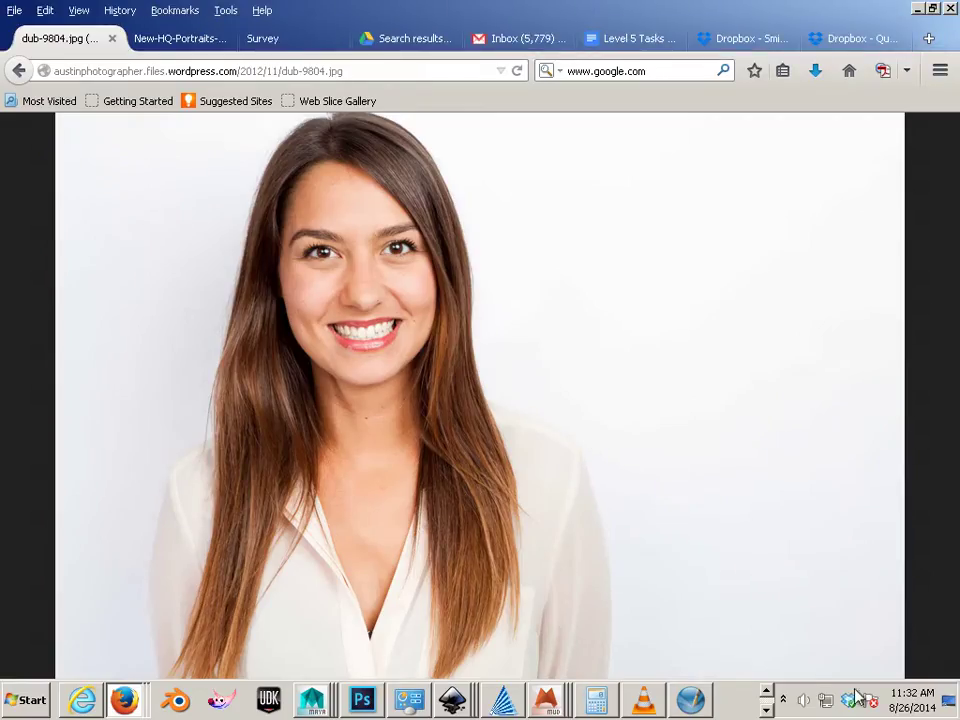
click(766, 709)
click(318, 700)
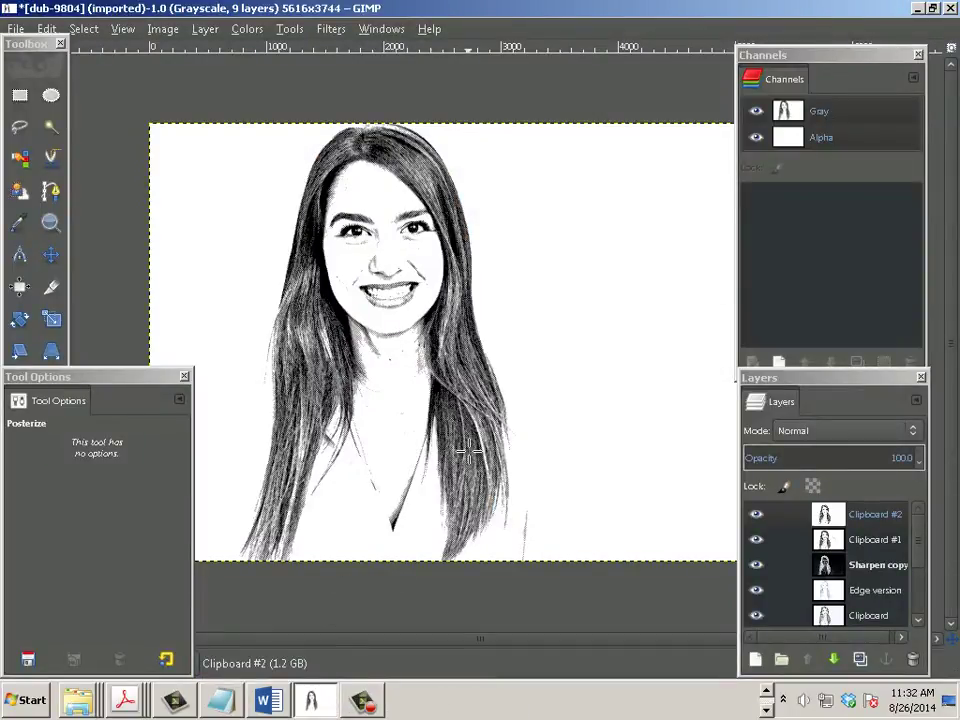
Step: Turn off visibility of the top Clipboard #2 layer in the Layers panel
scroll(466, 452, up, 5)
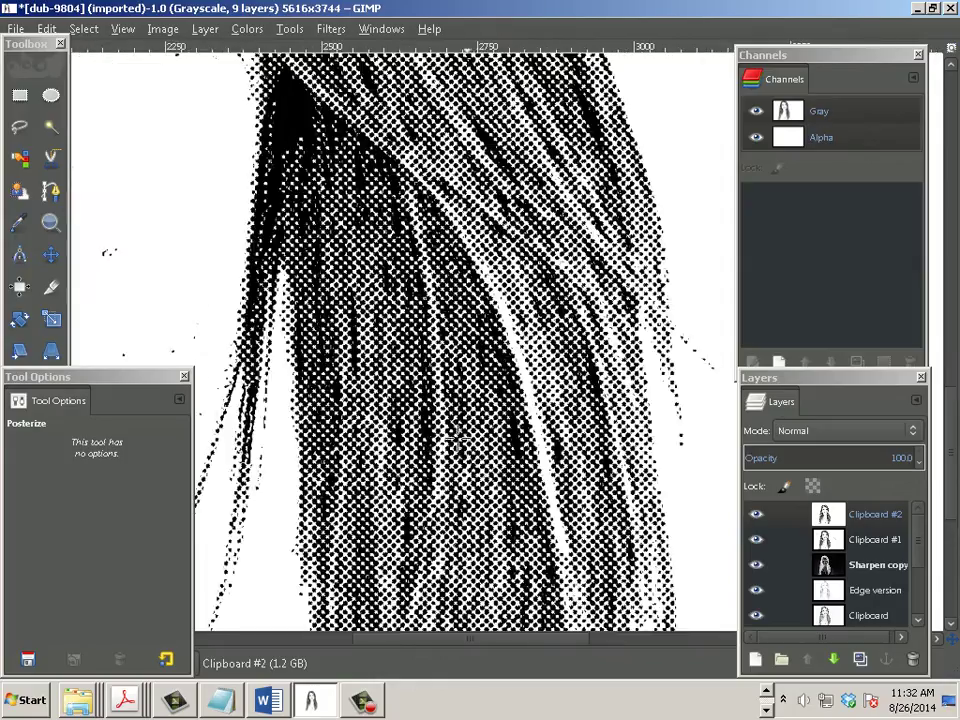
scroll(440, 425, down, 4)
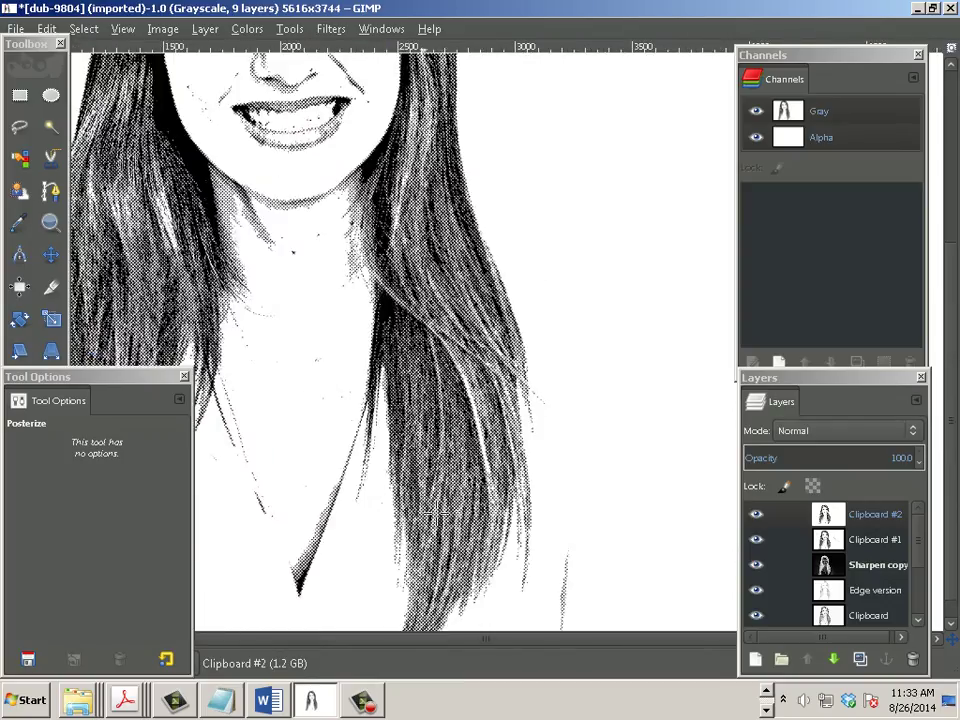
scroll(305, 363, down, 2)
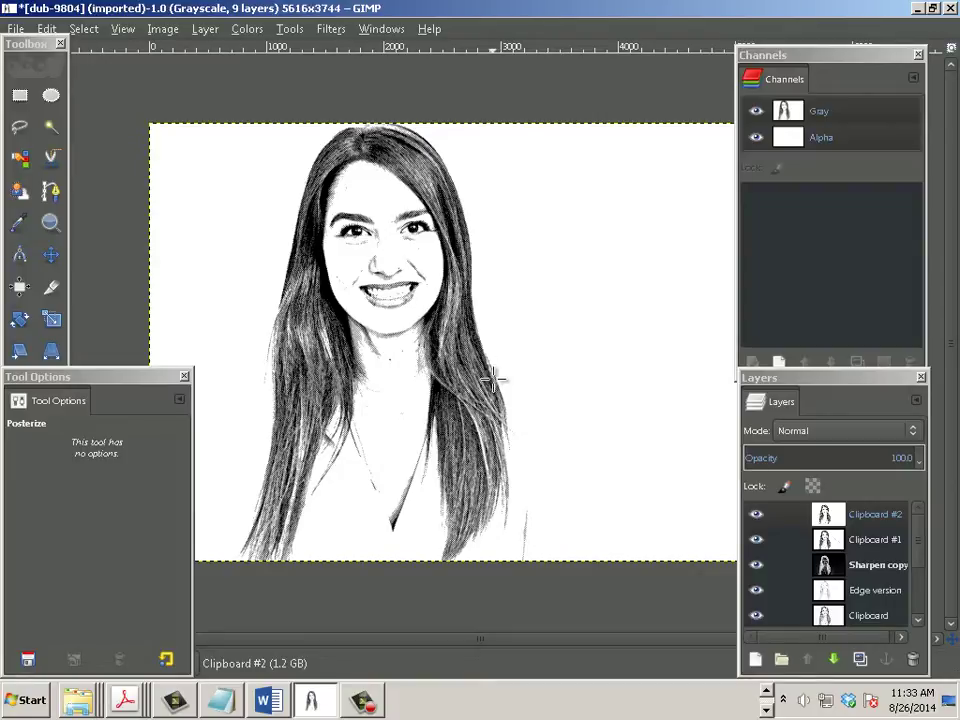
click(757, 521)
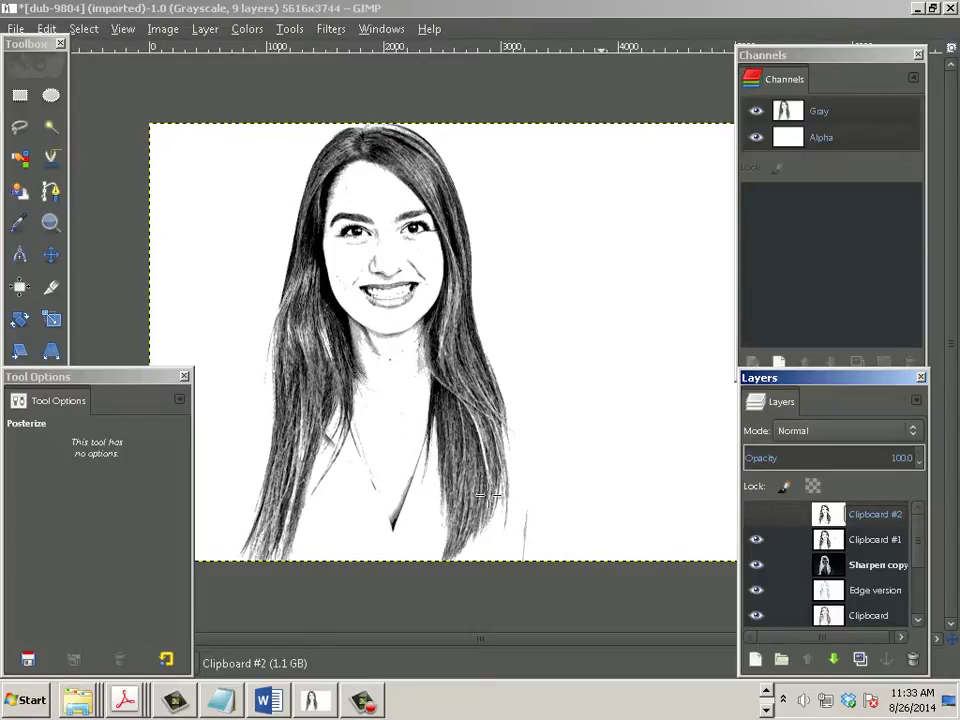
Step: Turn off visibility of the Clipboard #1 layer
scroll(410, 465, up, 3)
scroll(416, 474, down, 2)
scroll(416, 474, up, 2)
scroll(416, 474, down, 2)
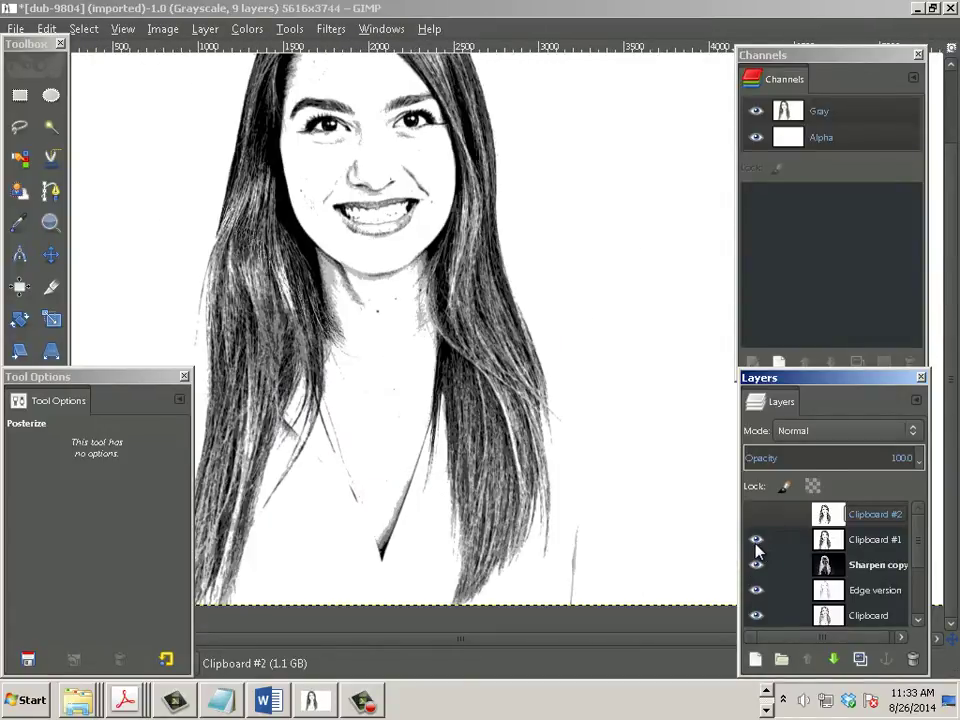
click(757, 541)
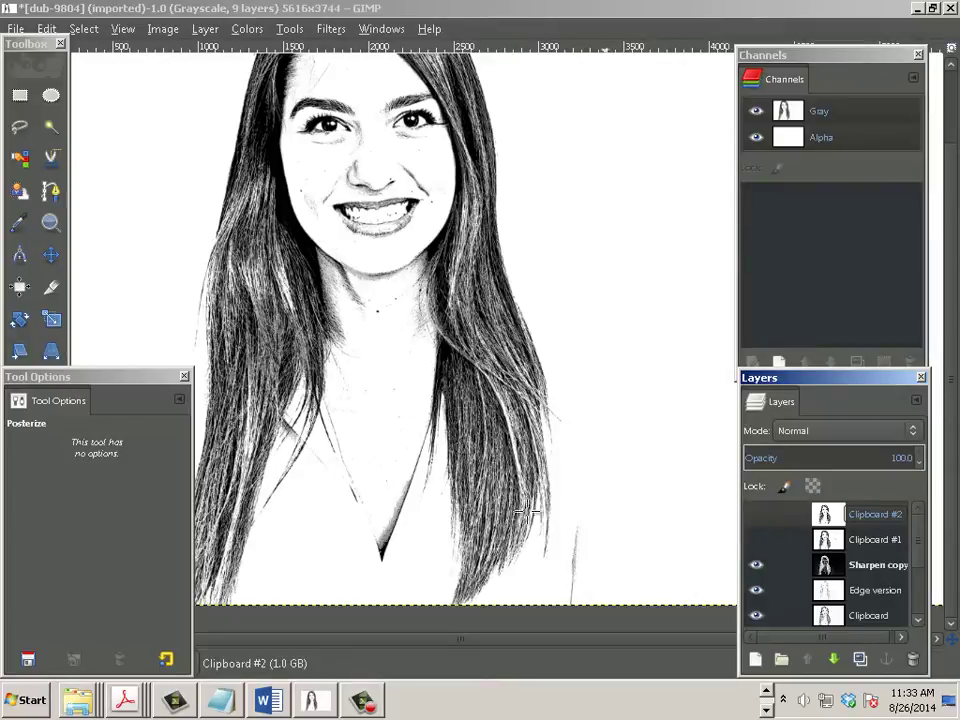
Step: Preview Colors > Posterize on the layer and cancel it
scroll(378, 422, down, 1)
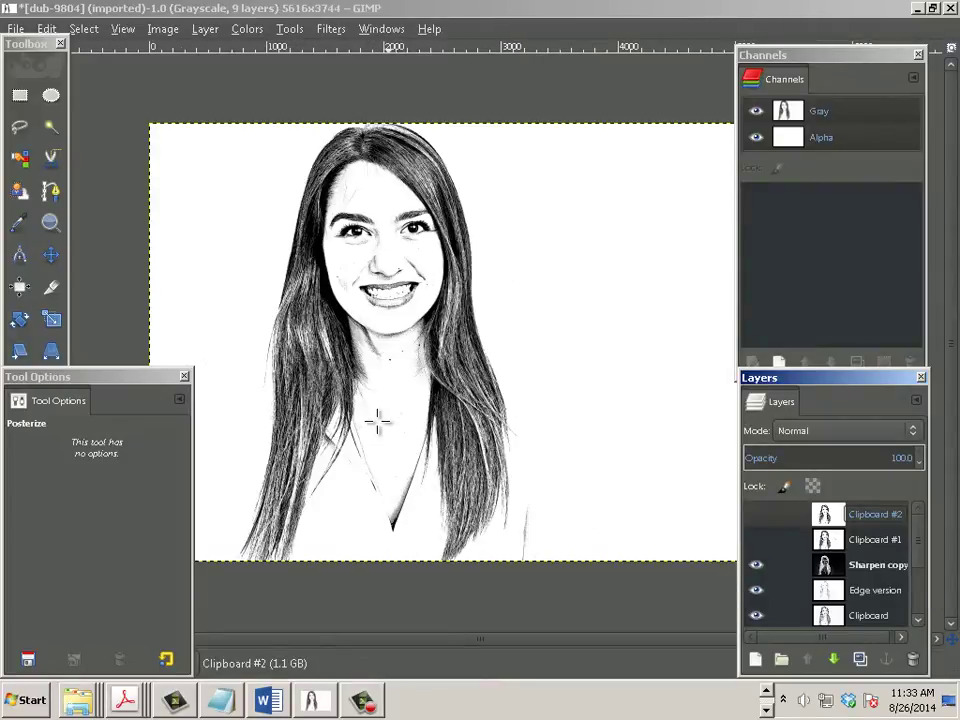
scroll(378, 422, up, 2)
click(433, 446)
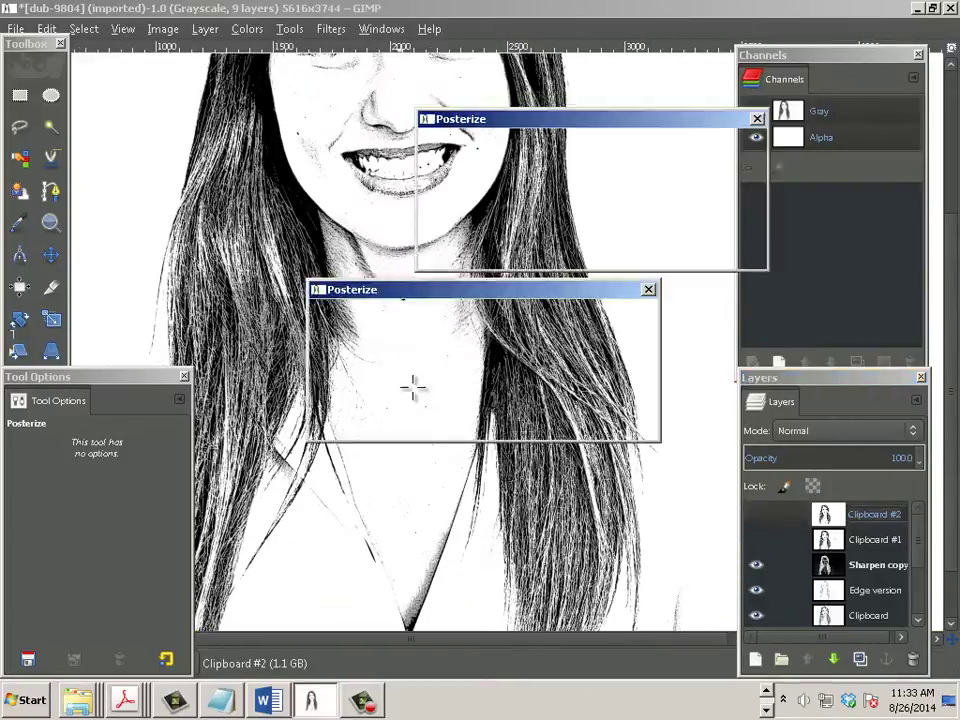
key(Tab)
click(722, 248)
key(Tab)
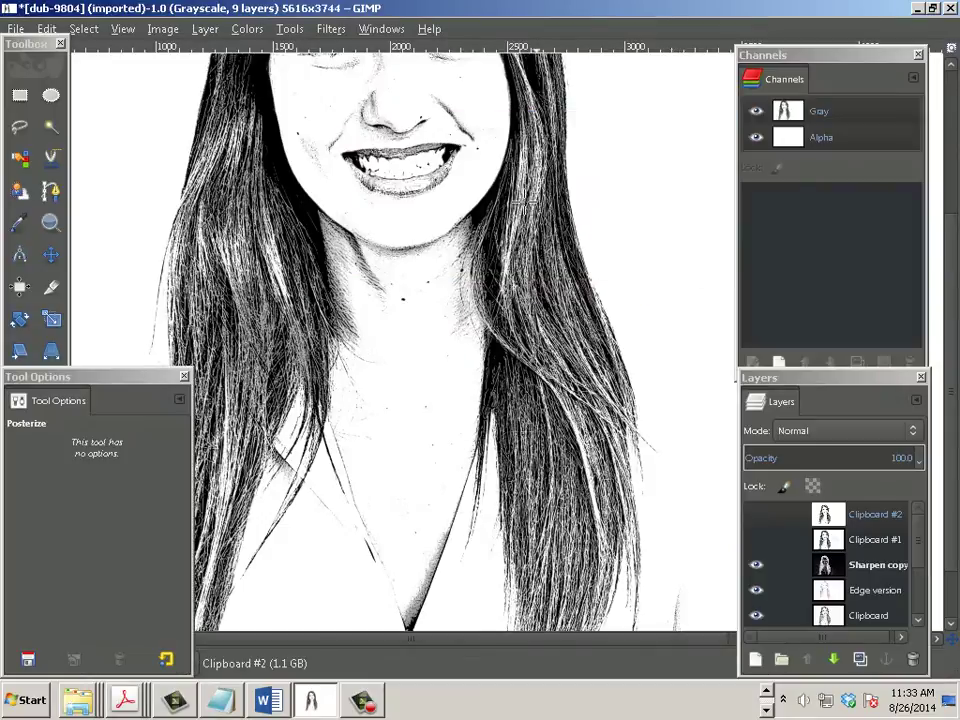
Step: Centre the face, then preview Posterize again and cancel it
drag(495, 197, 470, 567)
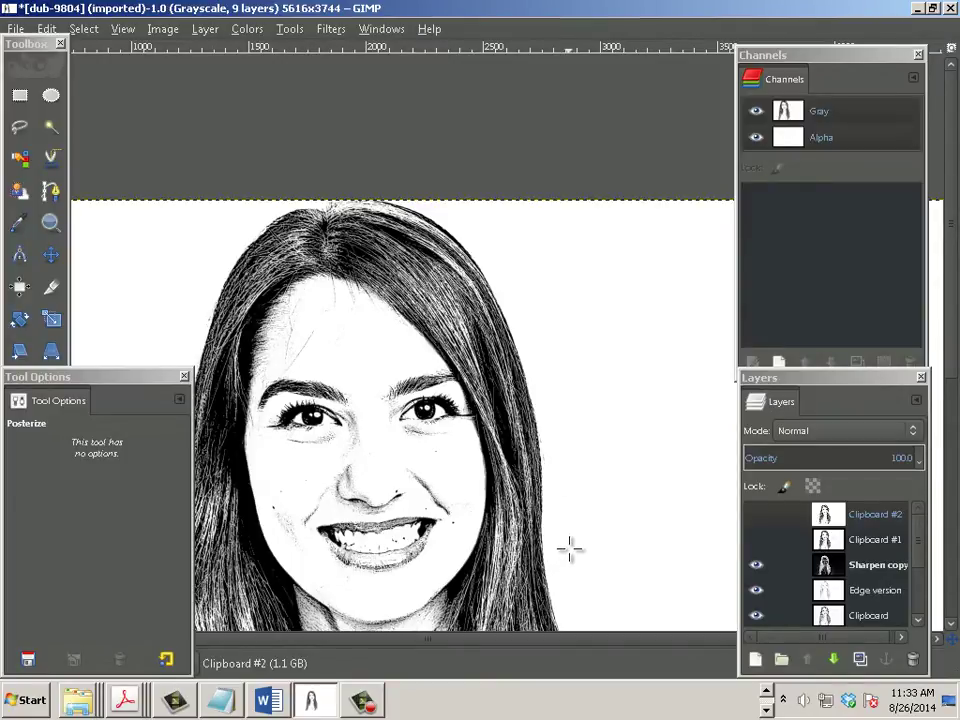
drag(433, 557, 582, 375)
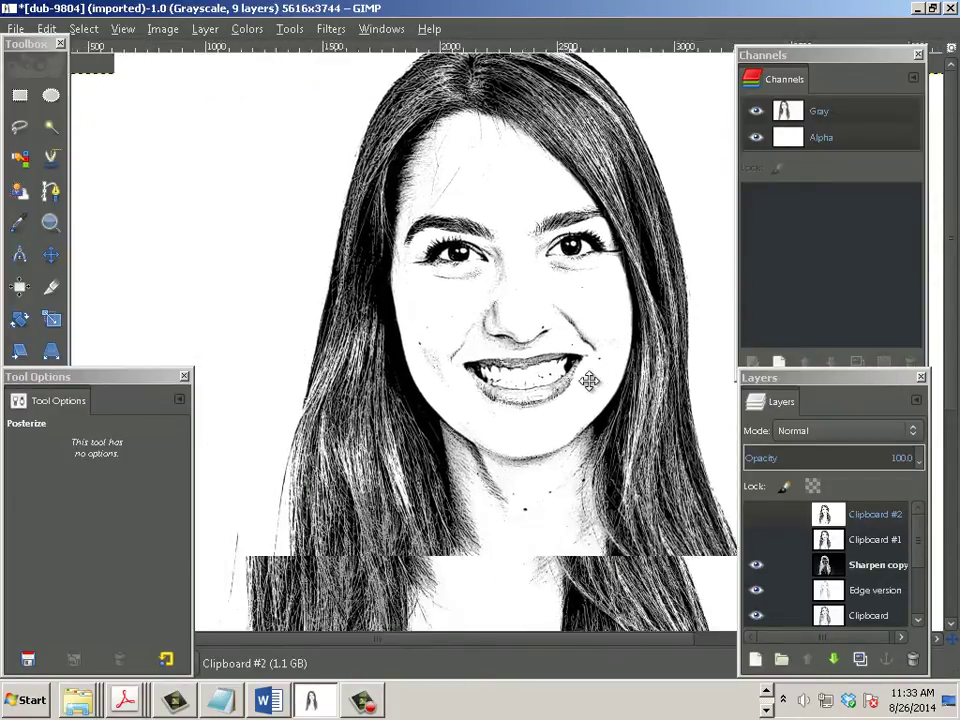
click(514, 413)
key(Tab)
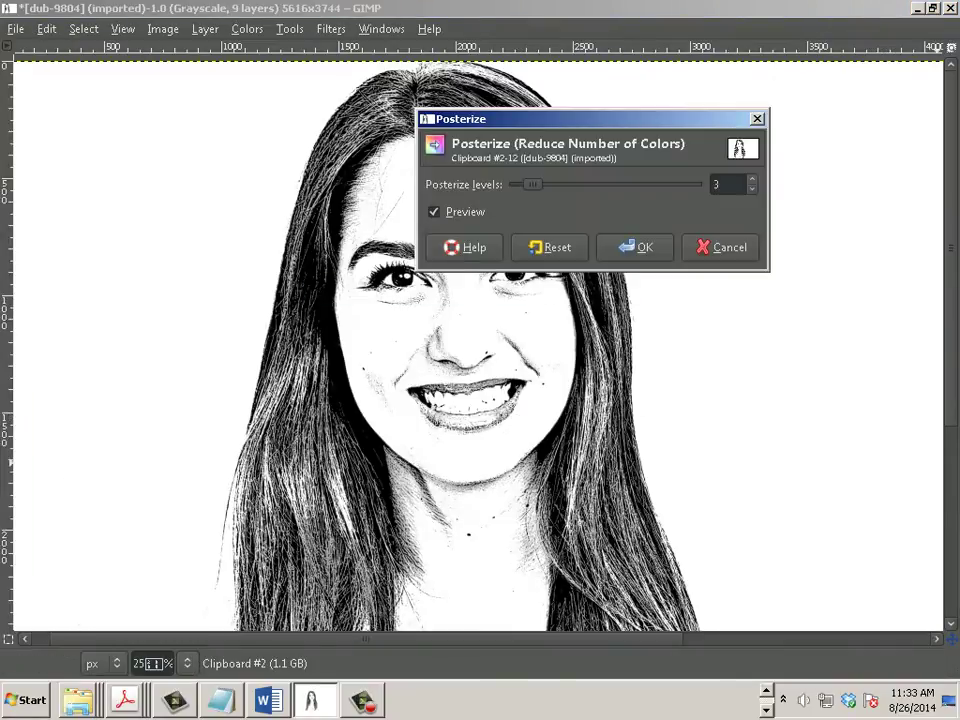
click(757, 119)
key(Tab)
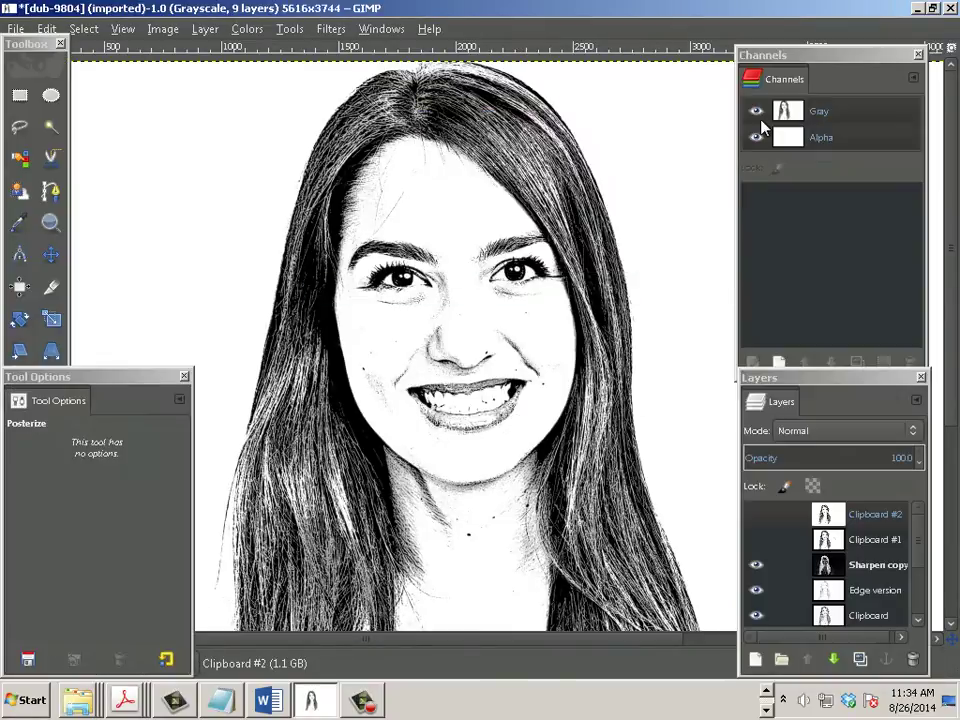
Step: Close the portrait discarding changes, maximize the empty GIMP window, and switch to Firefox
click(951, 12)
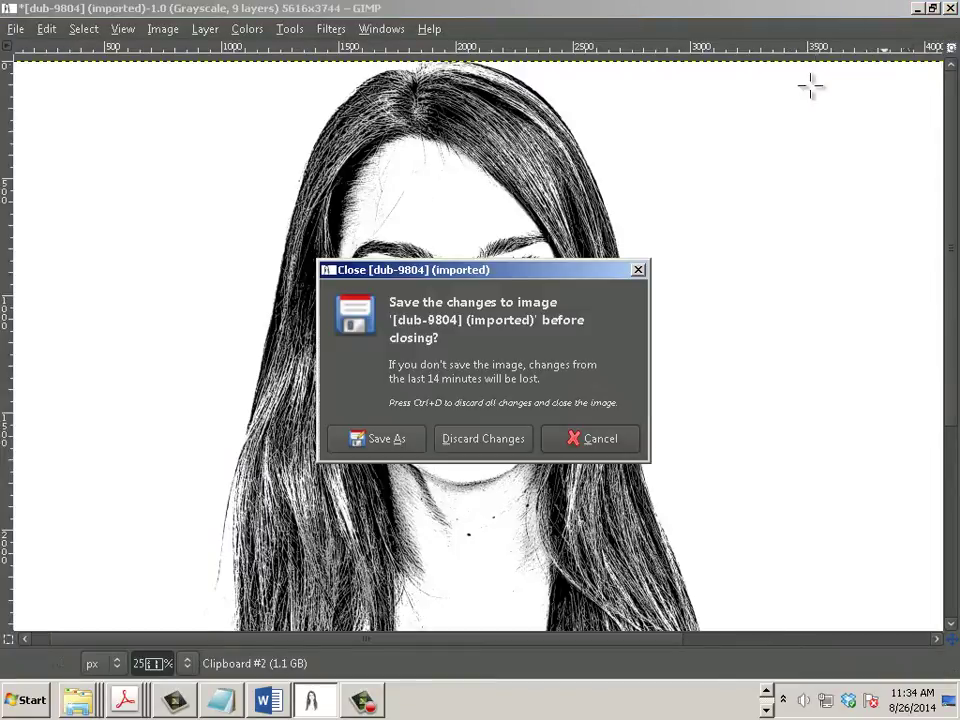
click(486, 436)
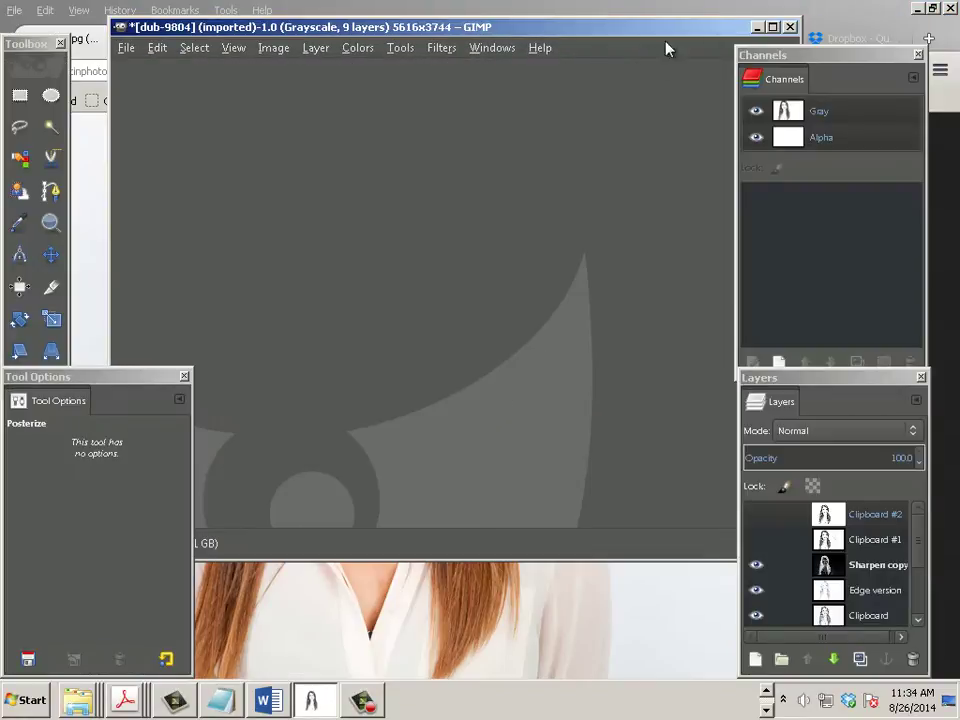
click(772, 30)
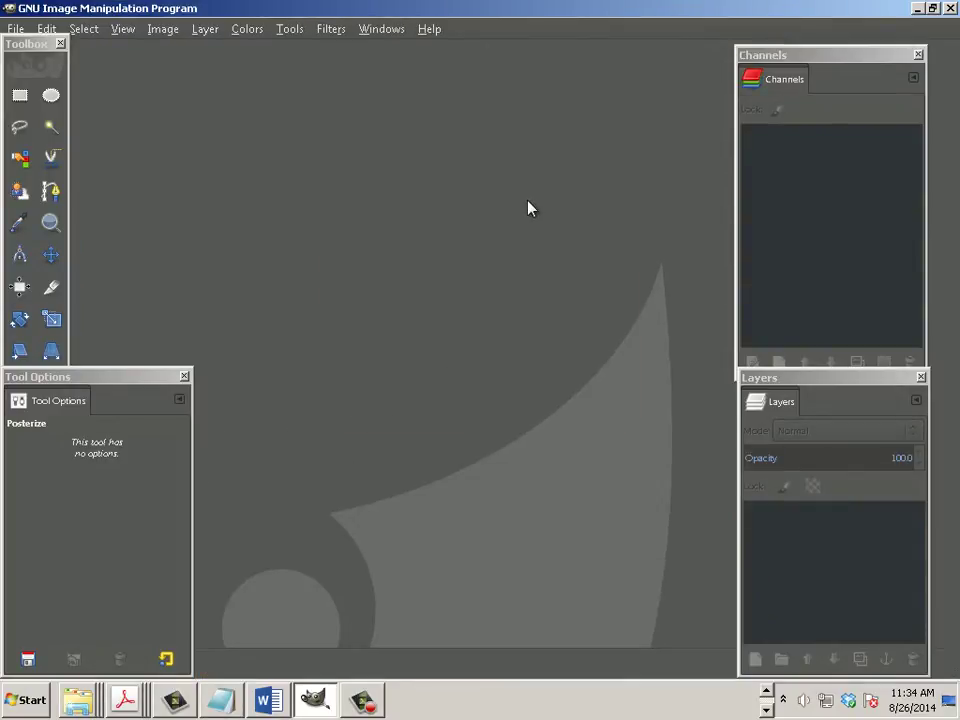
key(alt+Tab)
key(alt+Tab)
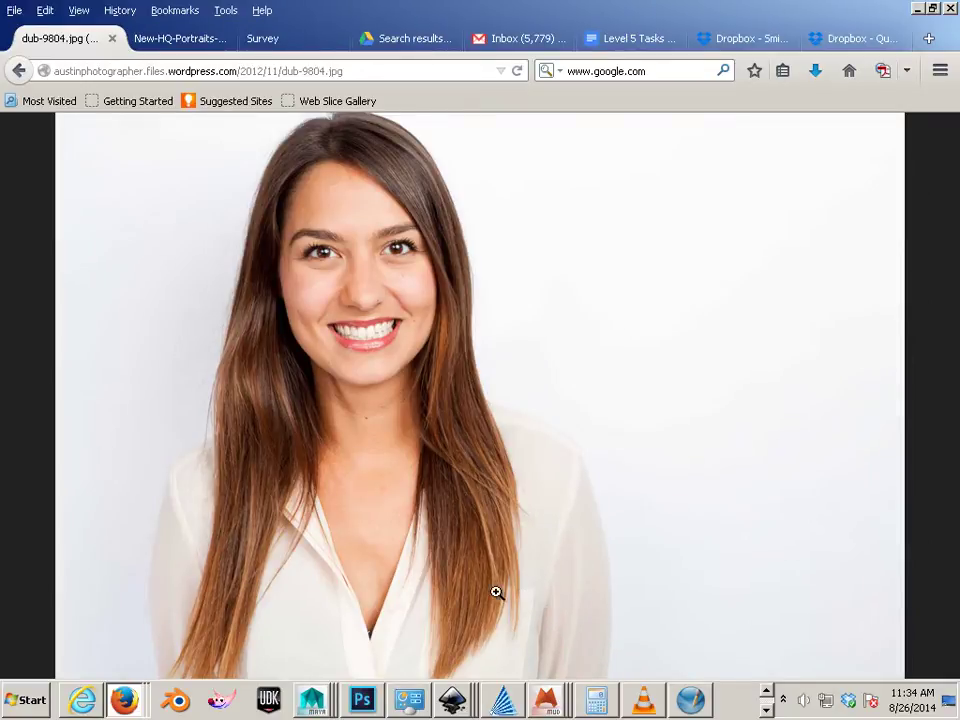
Step: Zoom dub-9804.jpg to full size around the mouth and back, then open its context menu
right_click(512, 362)
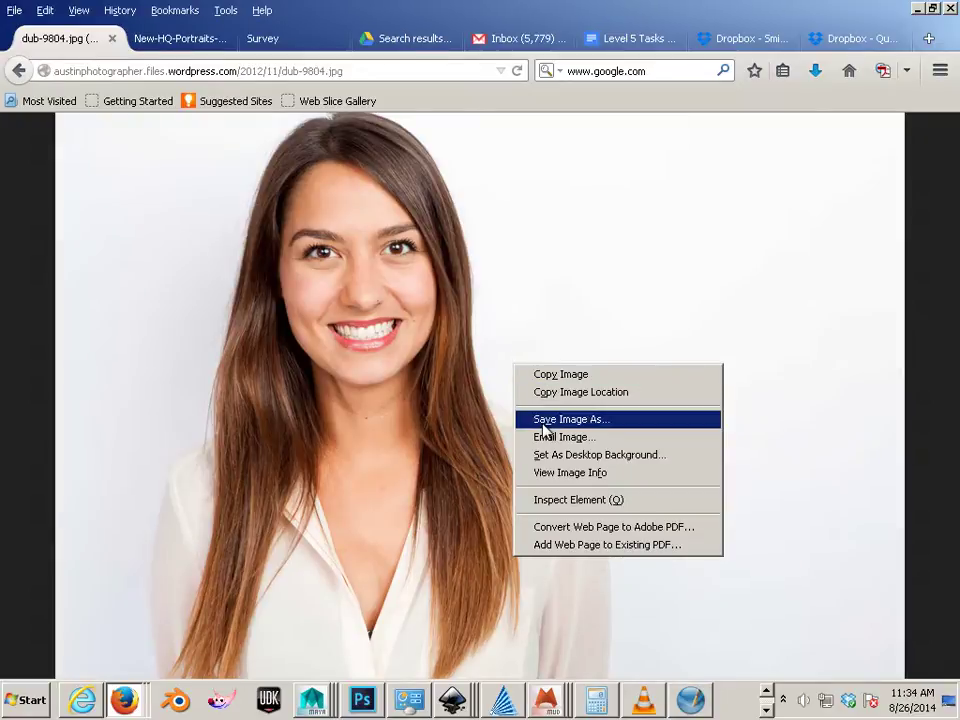
click(403, 343)
click(401, 340)
click(399, 337)
click(369, 338)
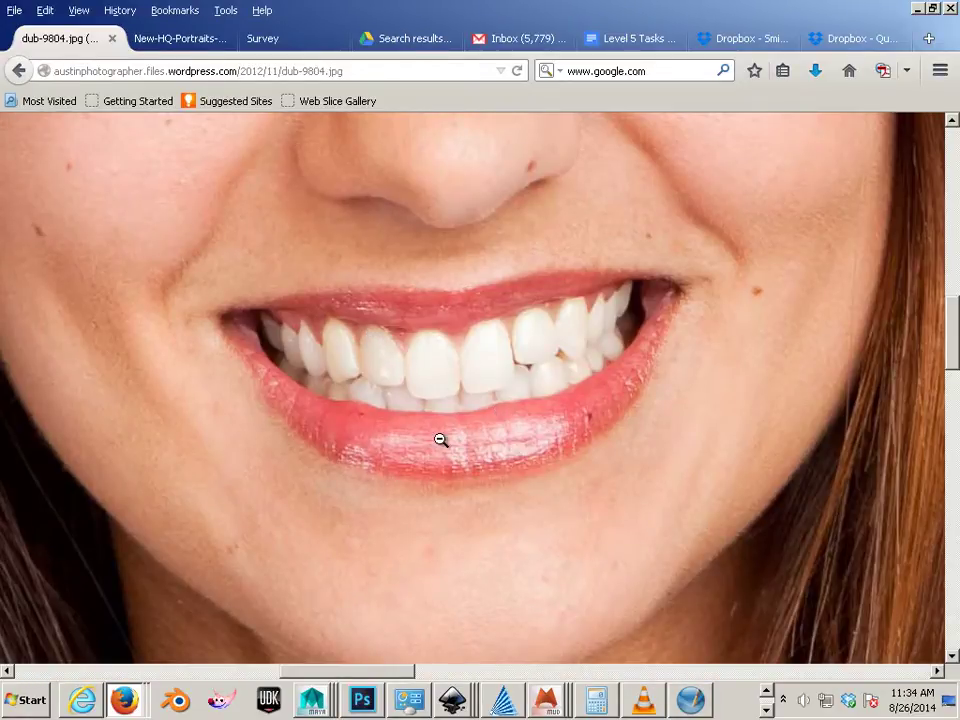
click(512, 388)
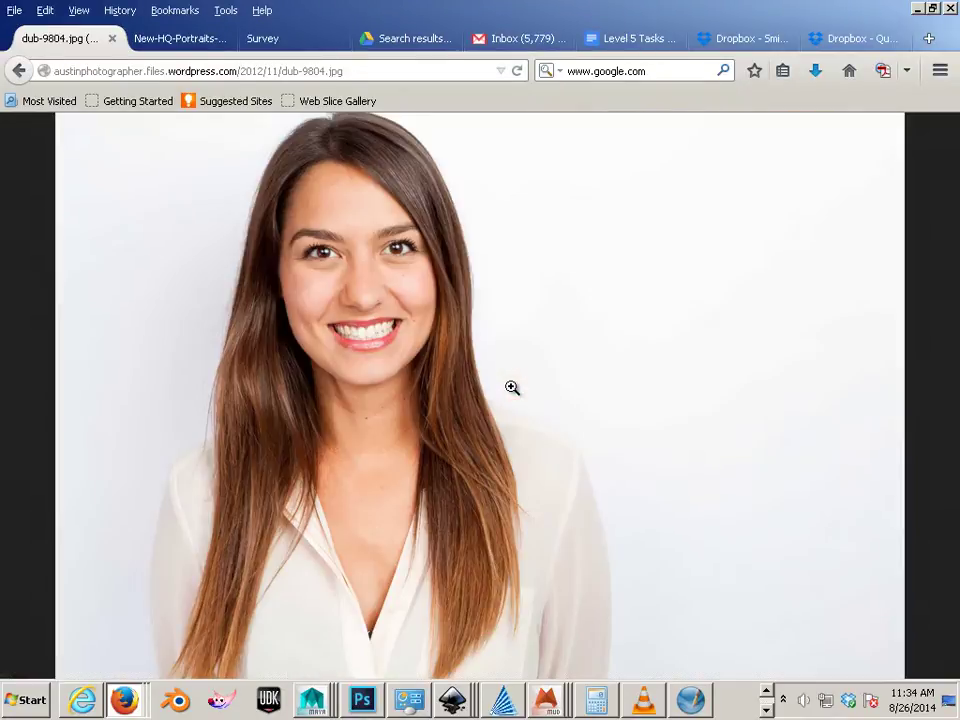
right_click(417, 346)
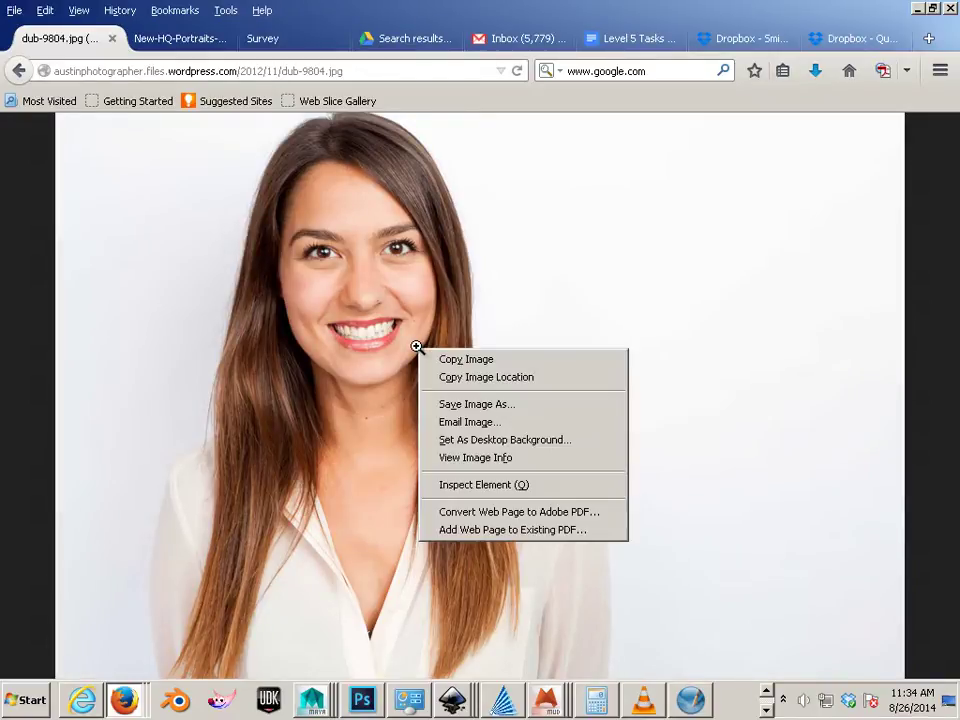
Step: Use Save Image As to write dub-9804.jpg to the Desktop, confirming the overwrite
click(463, 403)
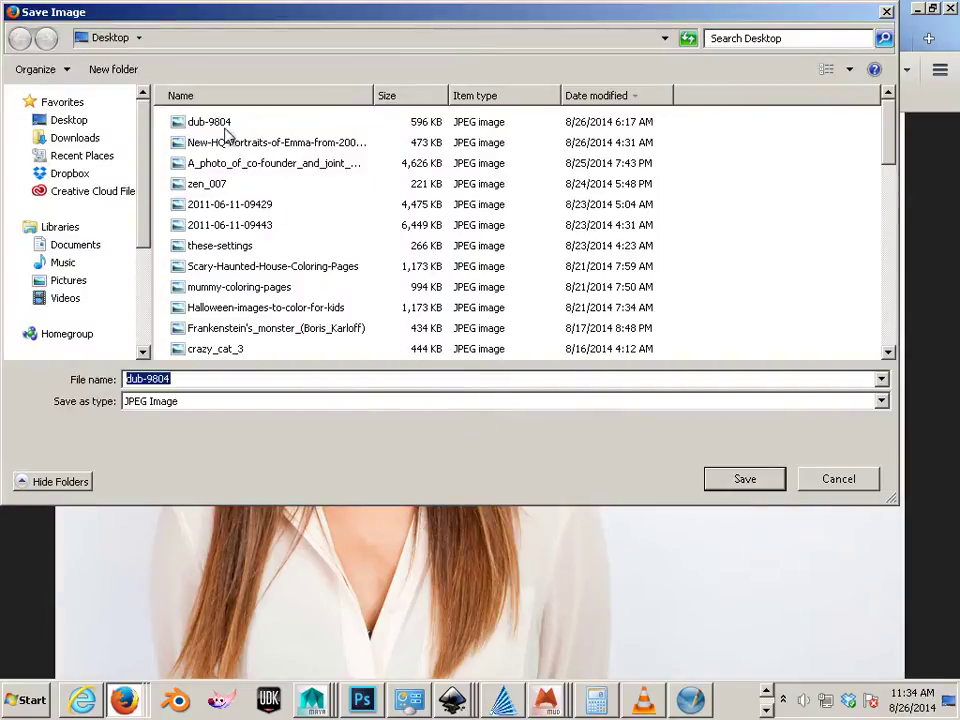
click(215, 122)
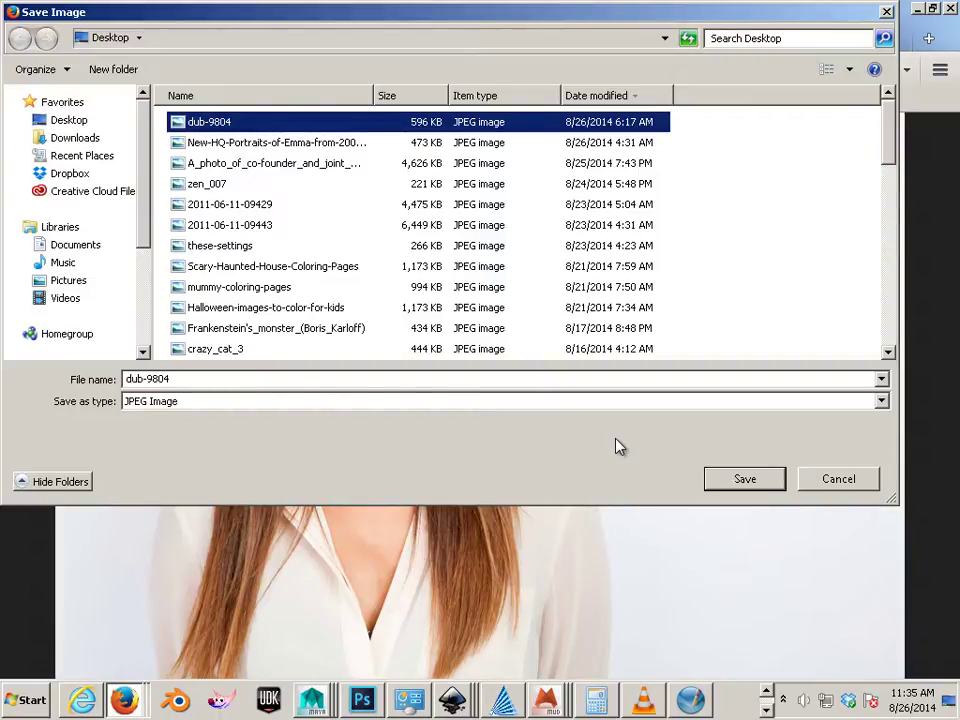
click(750, 481)
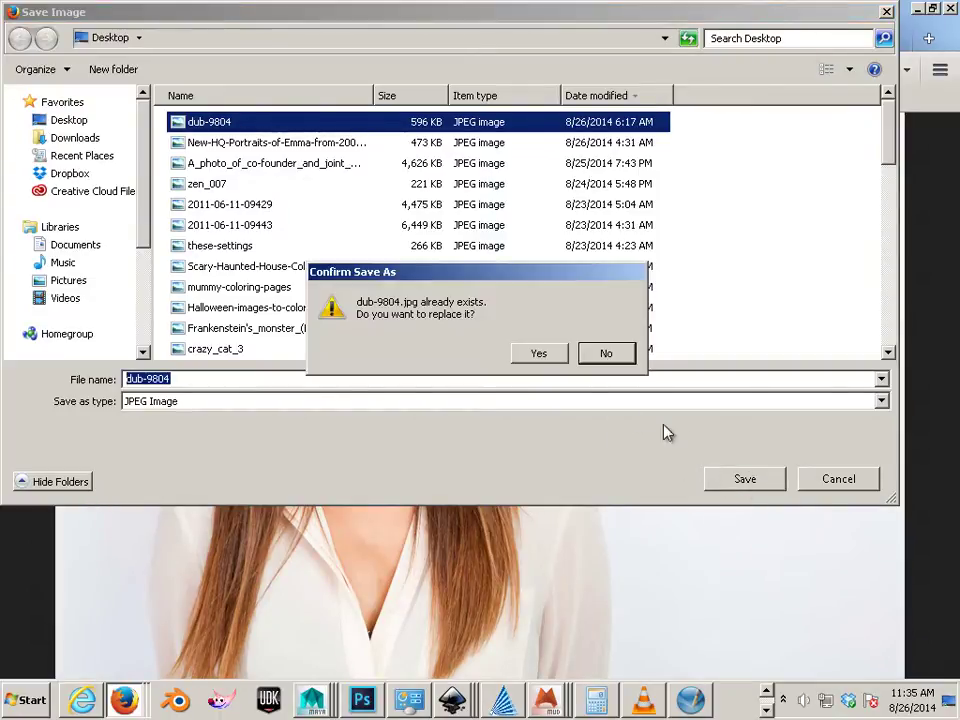
click(538, 360)
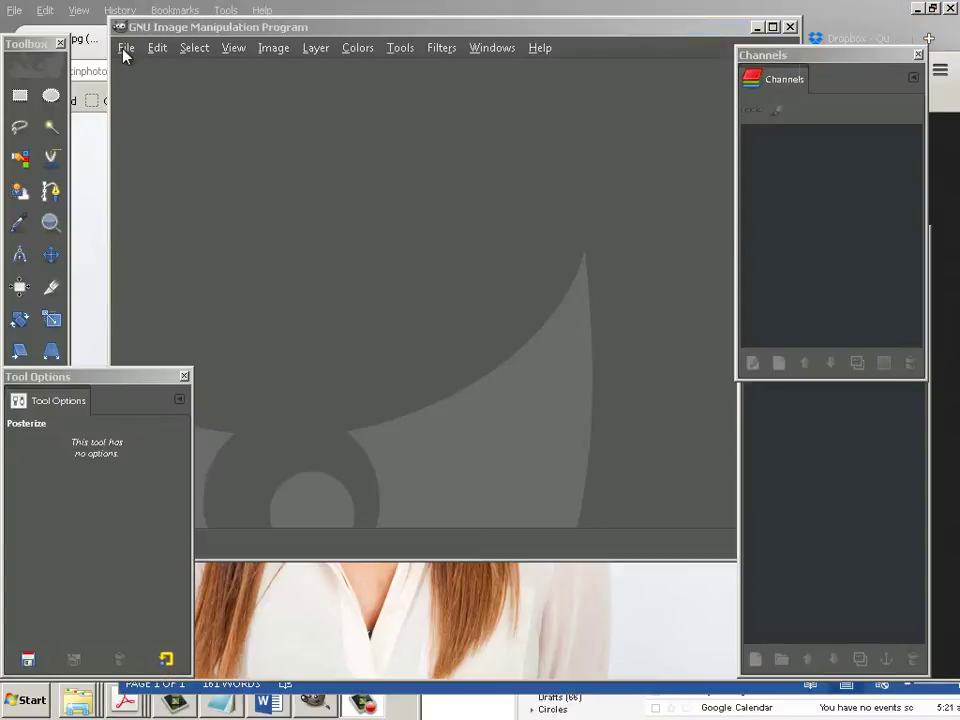
Step: Open dub-9804.jpg, maximize its window, and show the Layers dock from the Windows menu
click(124, 48)
click(133, 106)
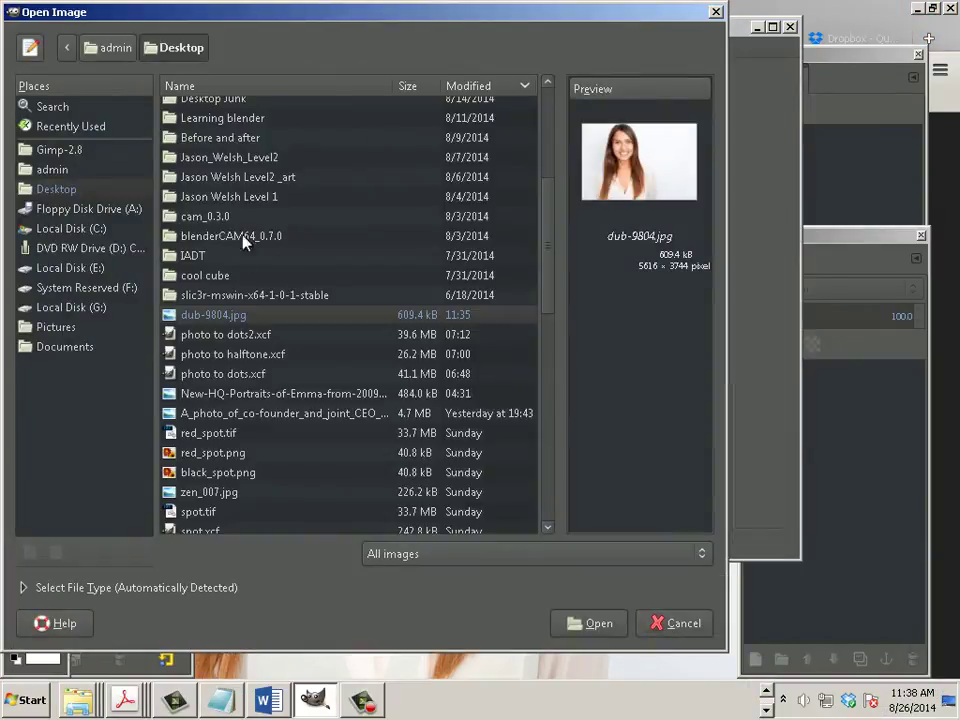
double_click(203, 318)
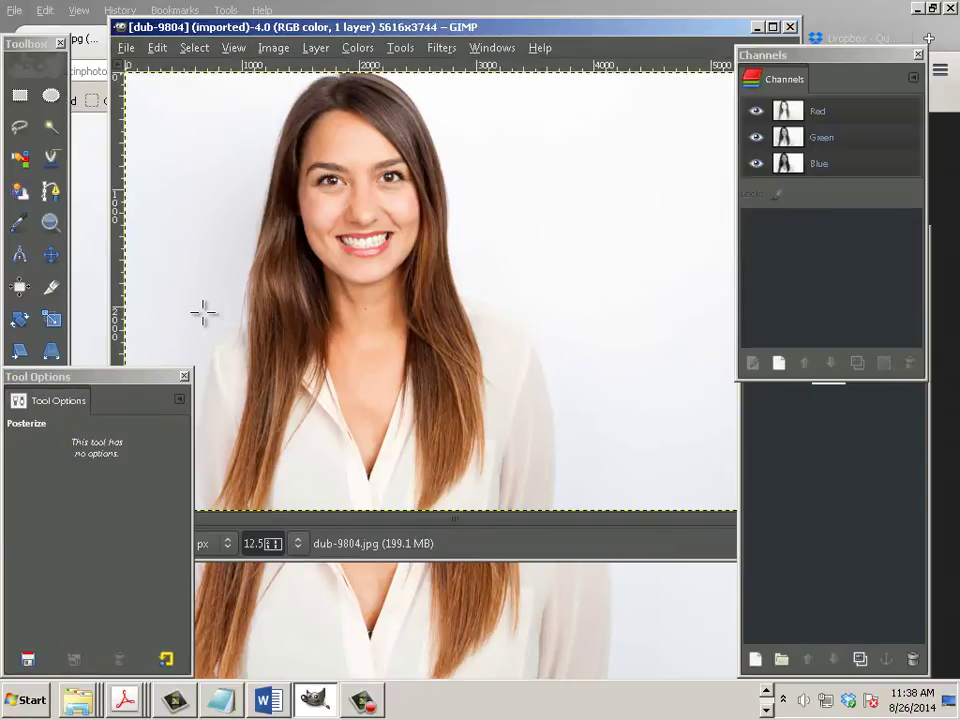
click(772, 27)
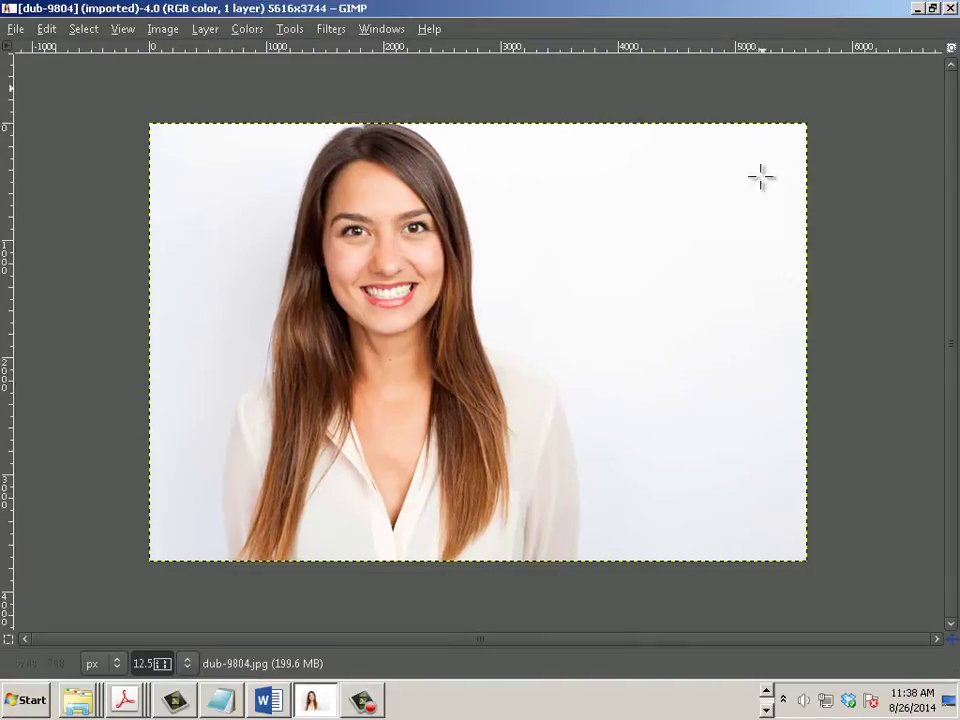
click(381, 29)
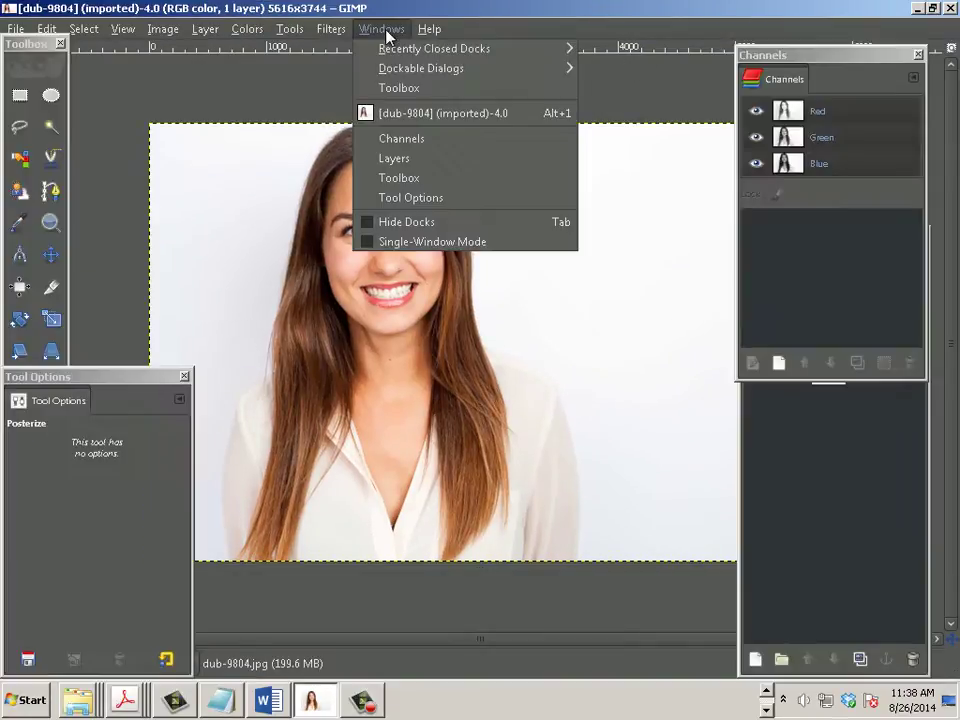
click(394, 158)
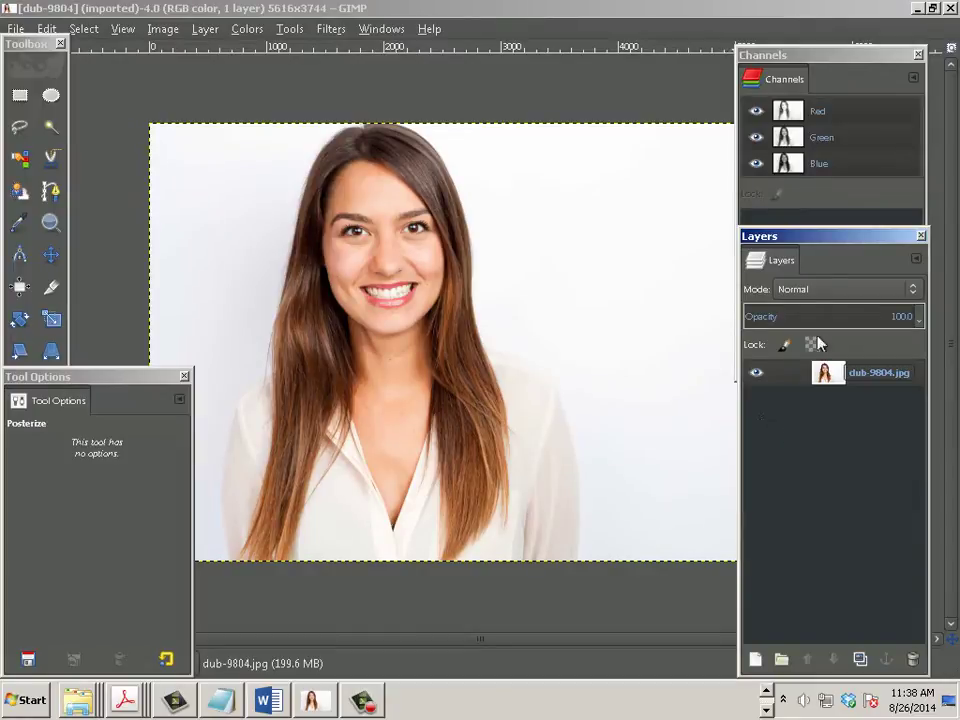
Step: Duplicate the portrait layer twice and name the top copy 'Blur'
drag(822, 240, 655, 240)
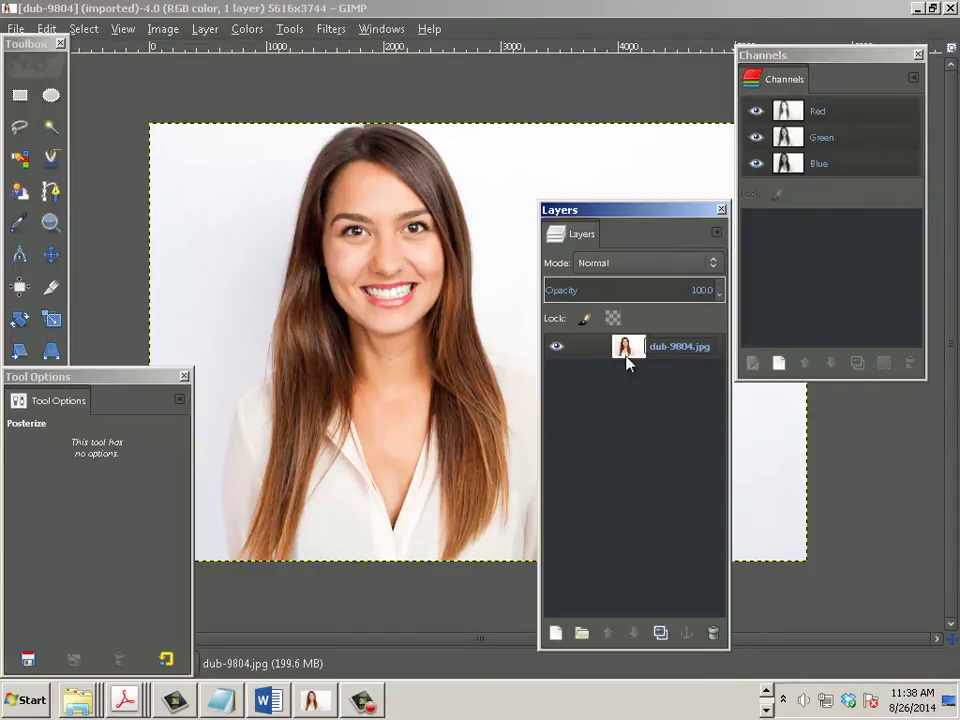
click(659, 634)
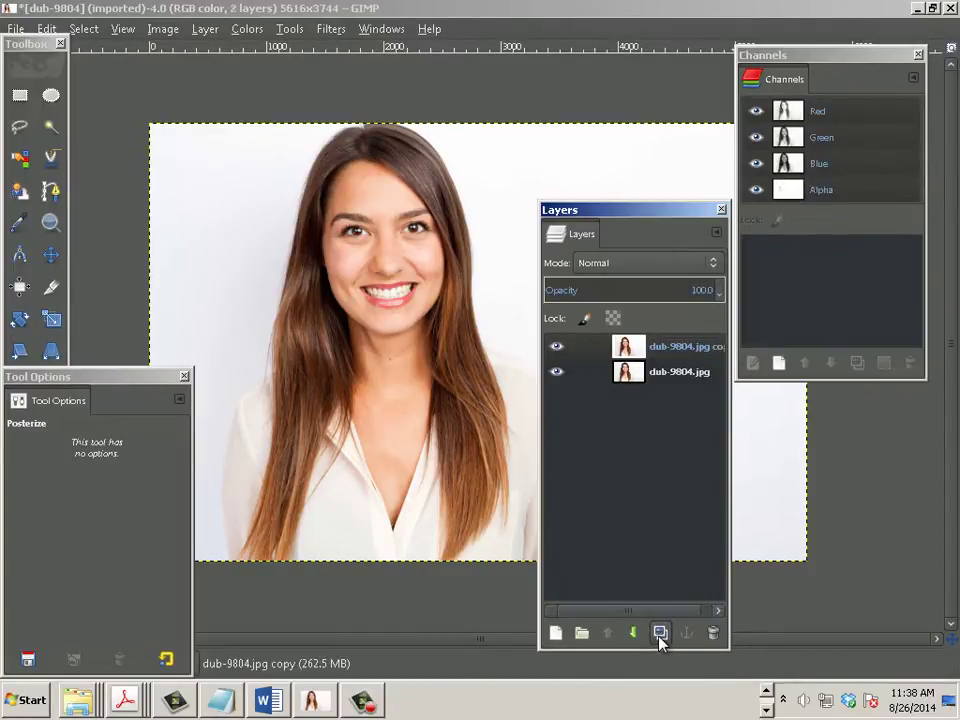
click(659, 634)
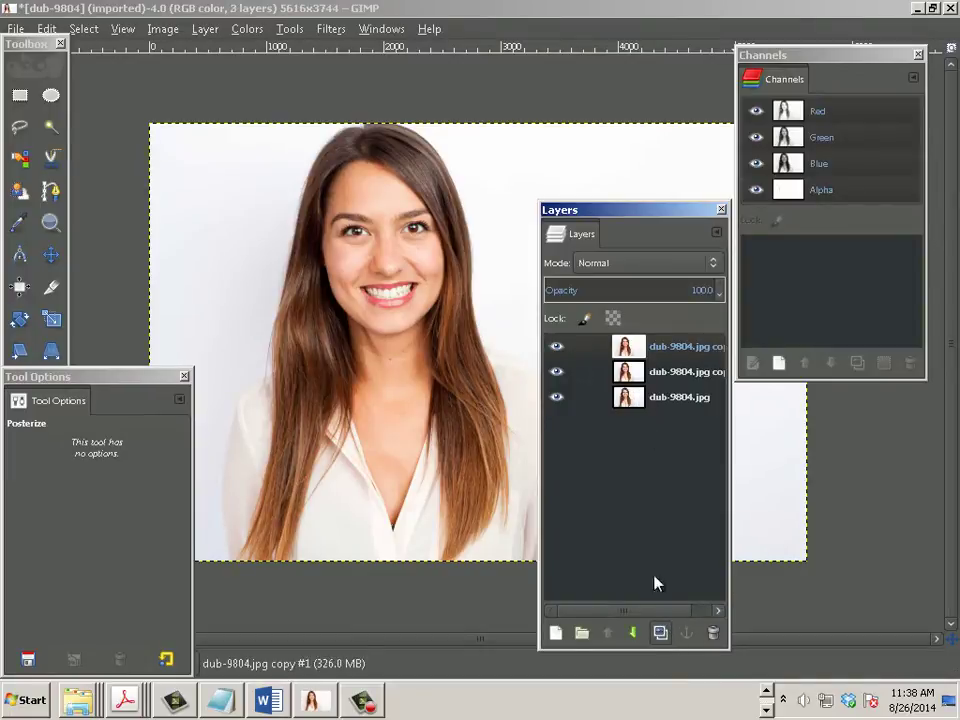
double_click(672, 349)
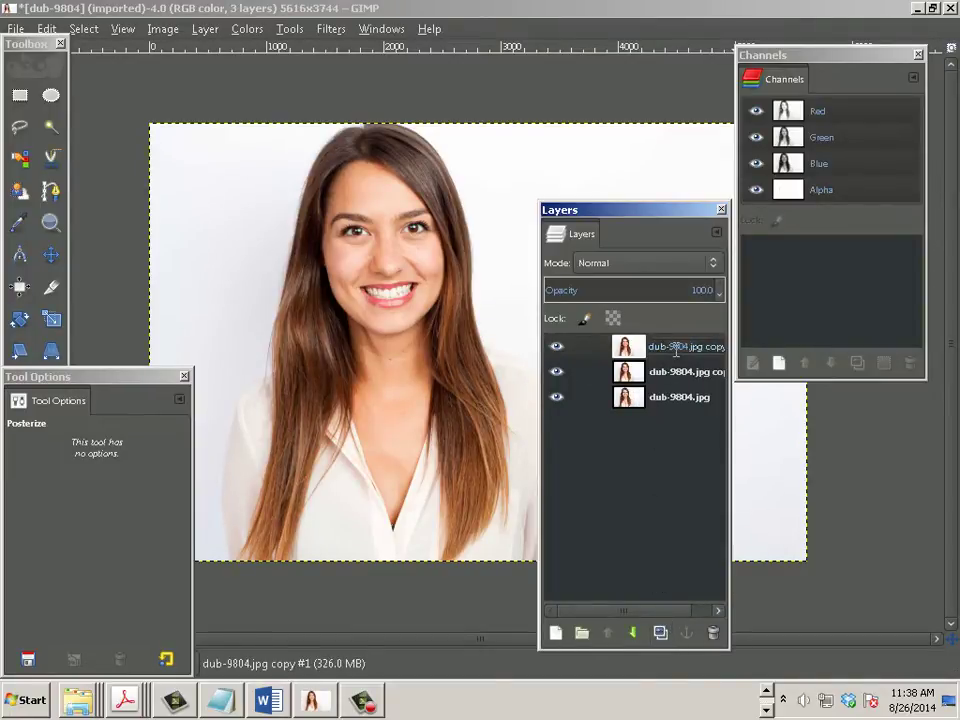
text(Blur)
key(Return)
Step: Rename the middle copy layer to 'sharpen'
click(660, 371)
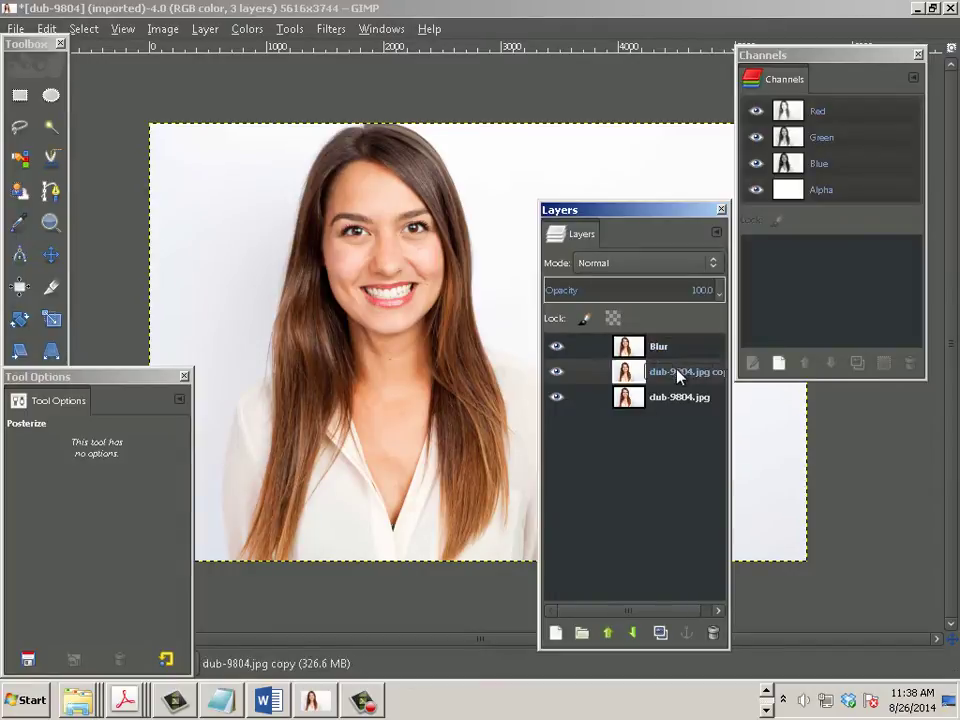
click(677, 371)
text(Sharpen)
key(Return)
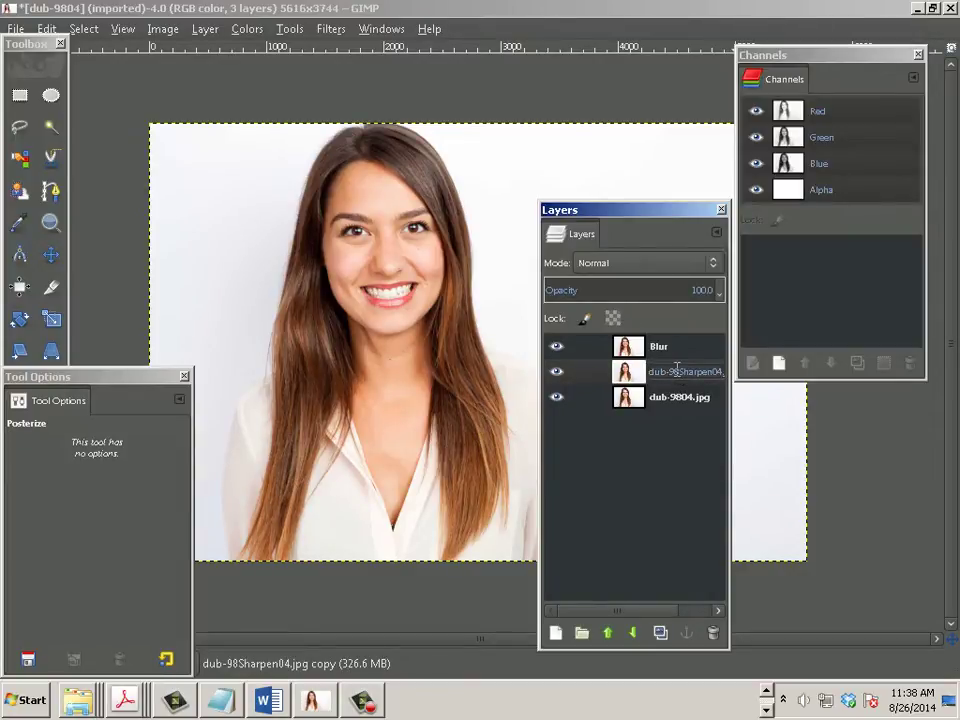
text(sharpen)
key(Return)
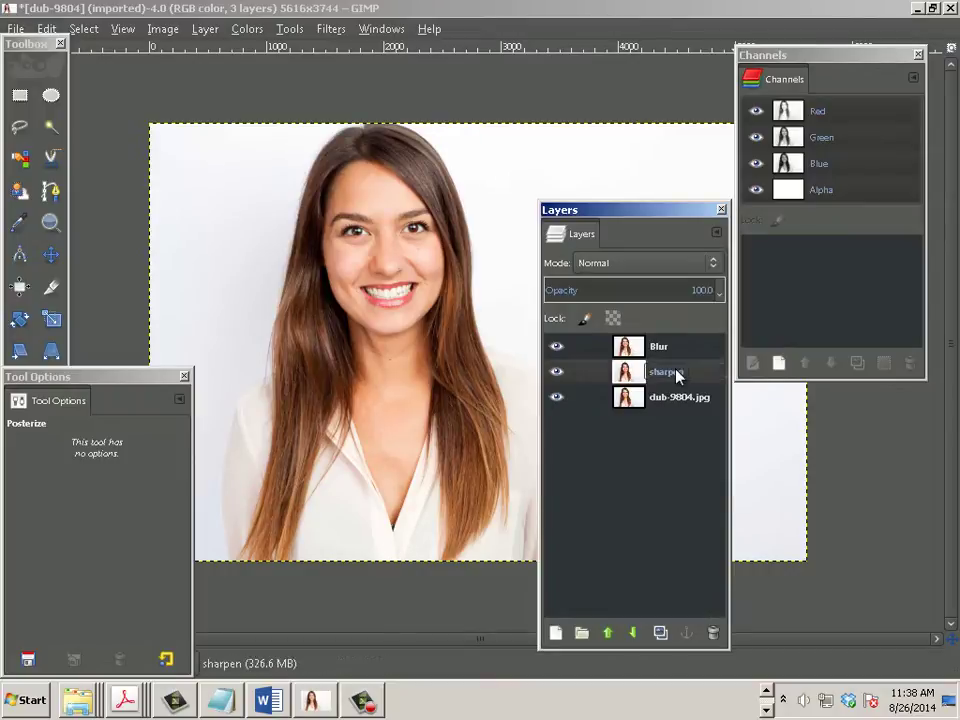
Step: Rename the bottom layer to 'original' and select the Blur layer
double_click(669, 397)
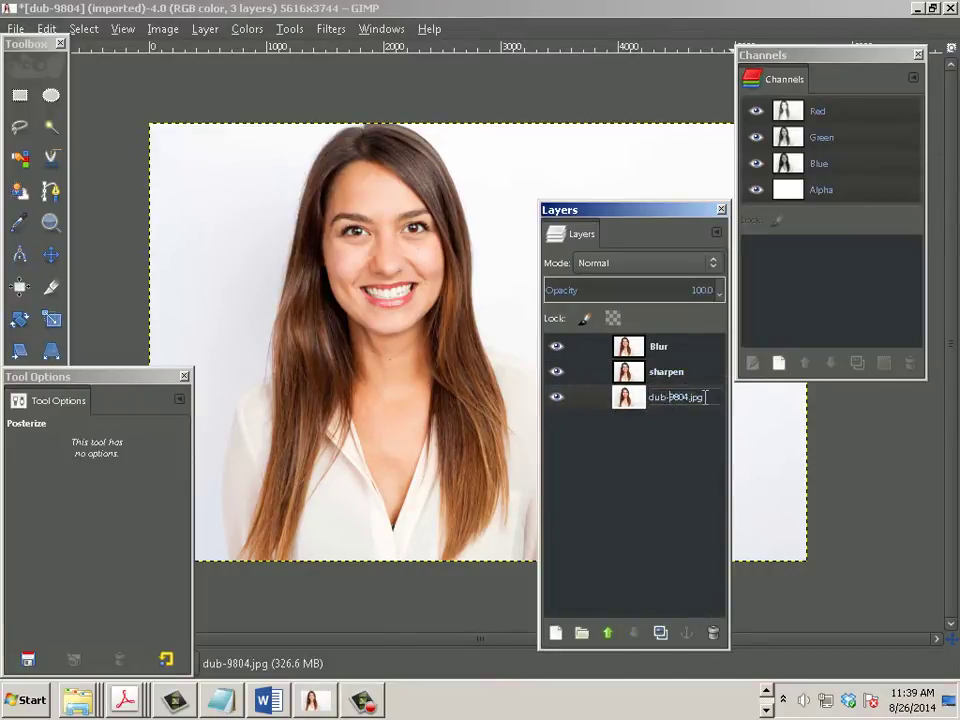
click(620, 397)
text(original)
key(Return)
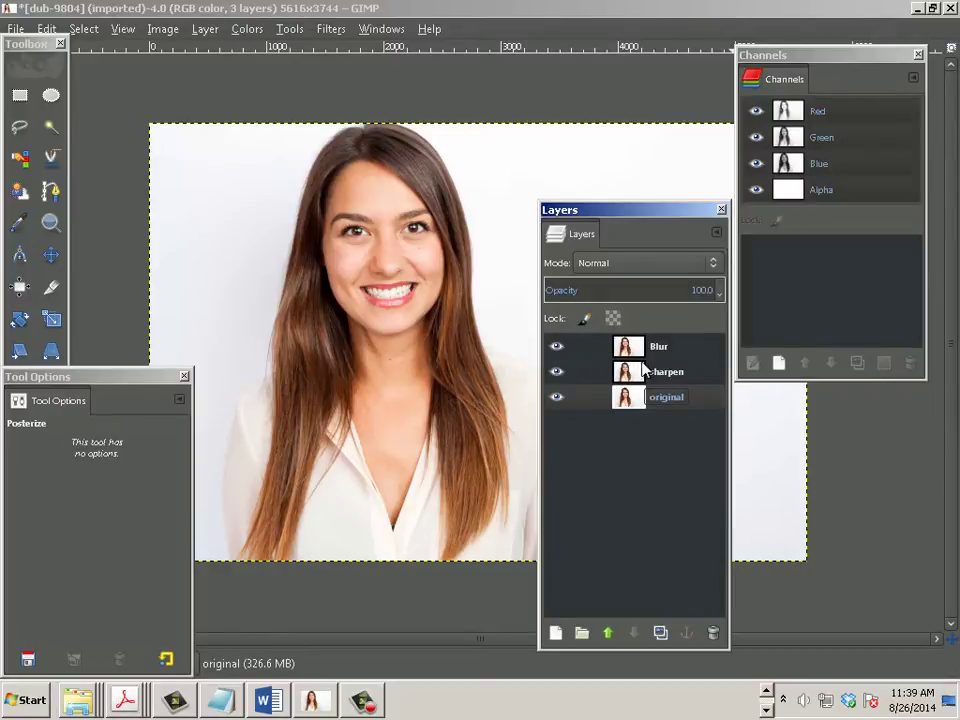
click(672, 356)
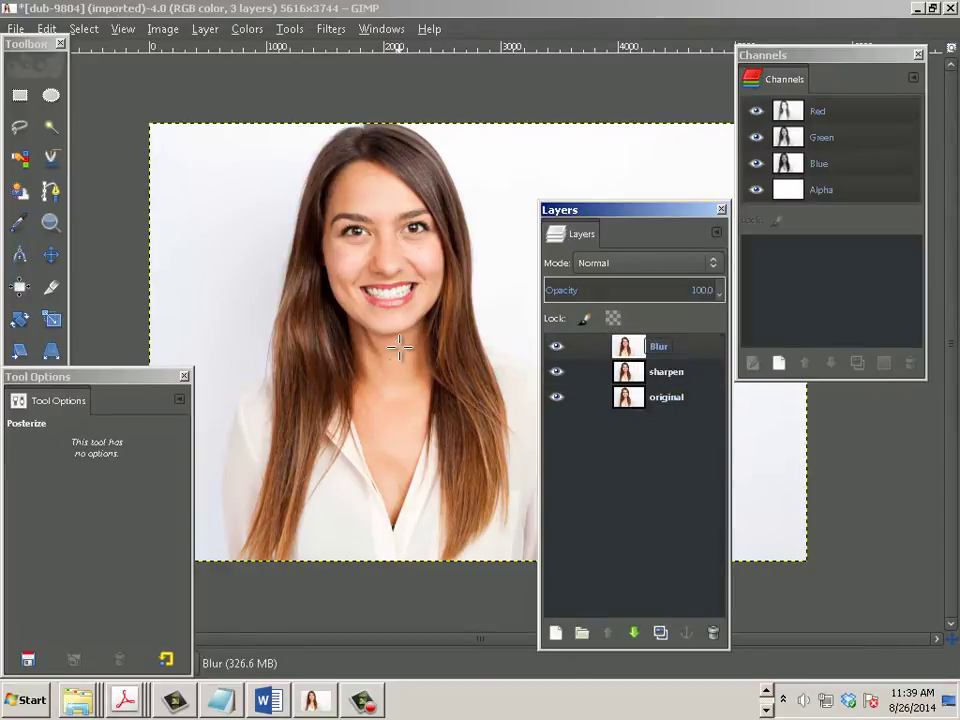
Step: Open Posterize on the Blur layer and cancel it without changes
scroll(400, 344, up, 2)
scroll(400, 344, down, 1)
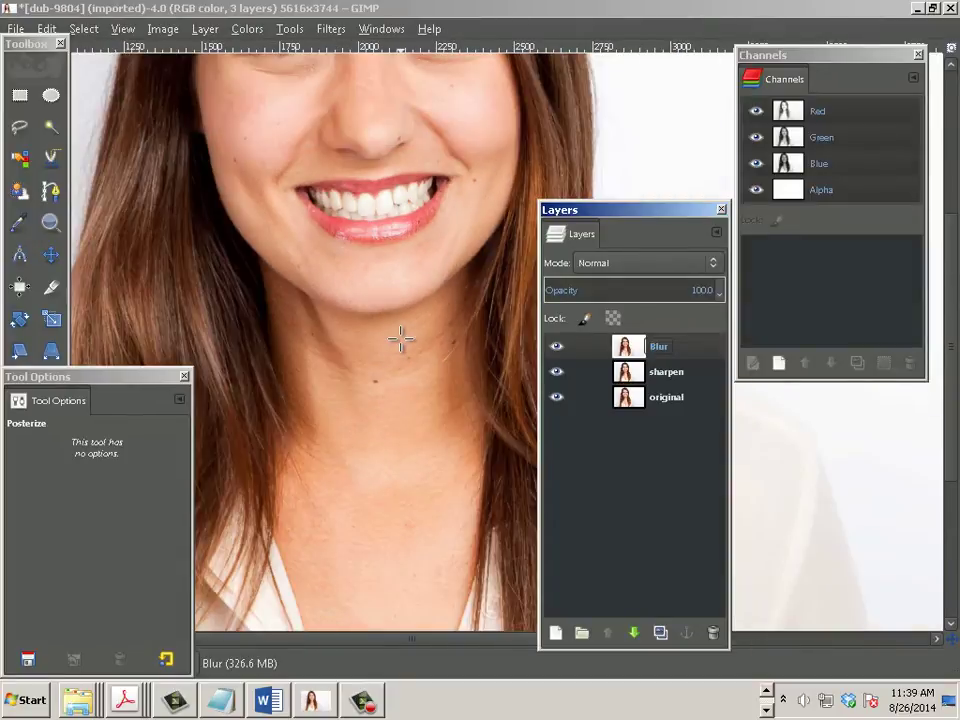
key(Tab)
click(380, 248)
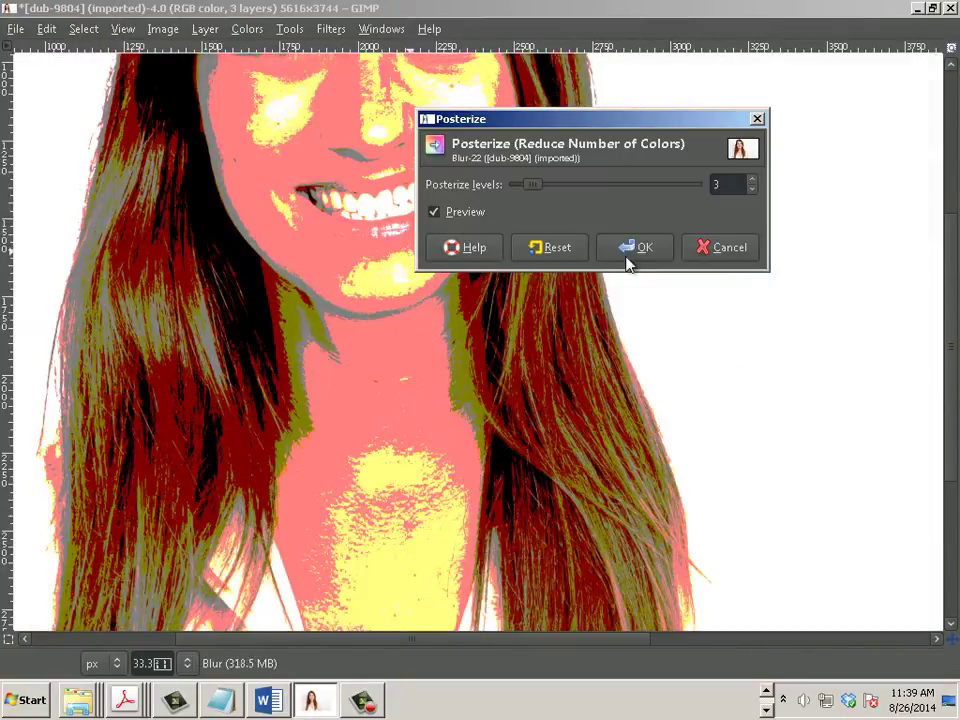
click(705, 256)
key(Tab)
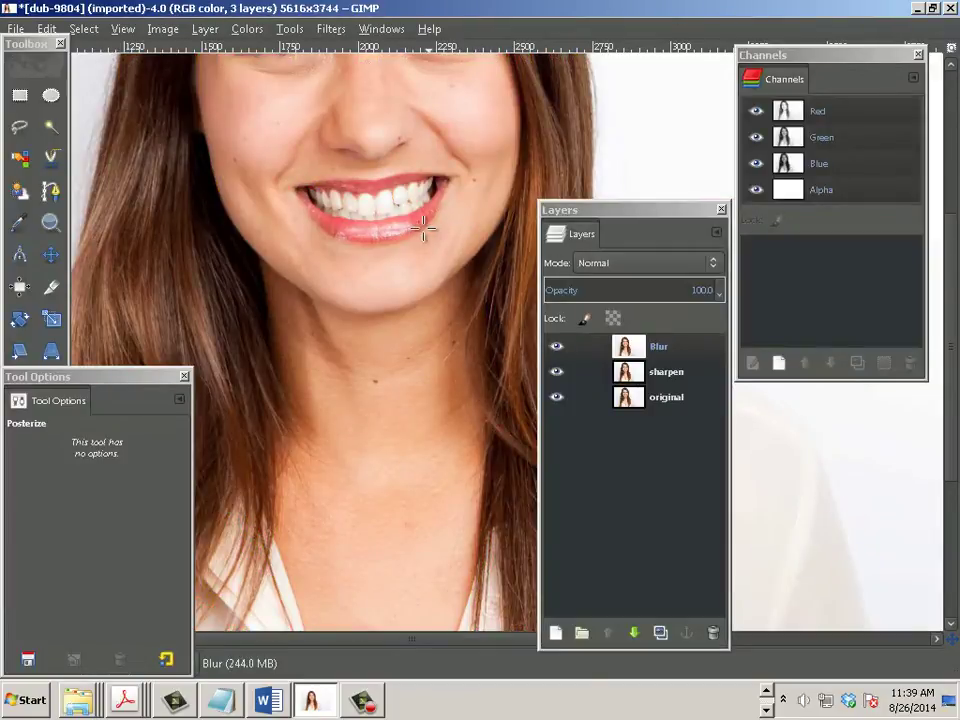
drag(420, 230, 435, 470)
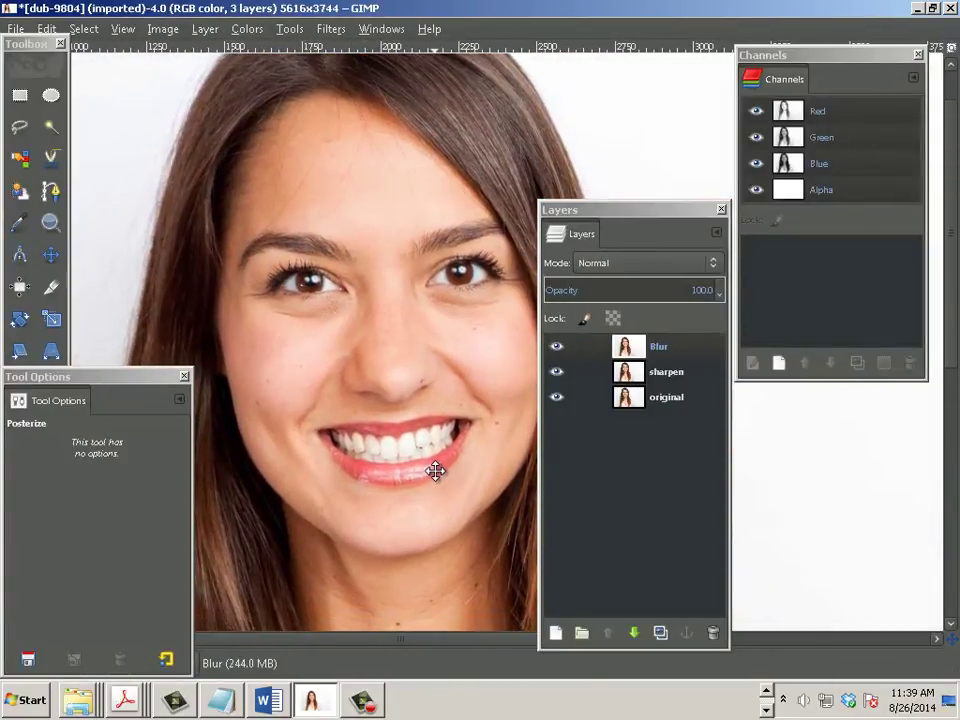
Step: Apply a 5 px Gaussian Blur to the Blur layer, then repeat it with Ctrl+F
click(321, 30)
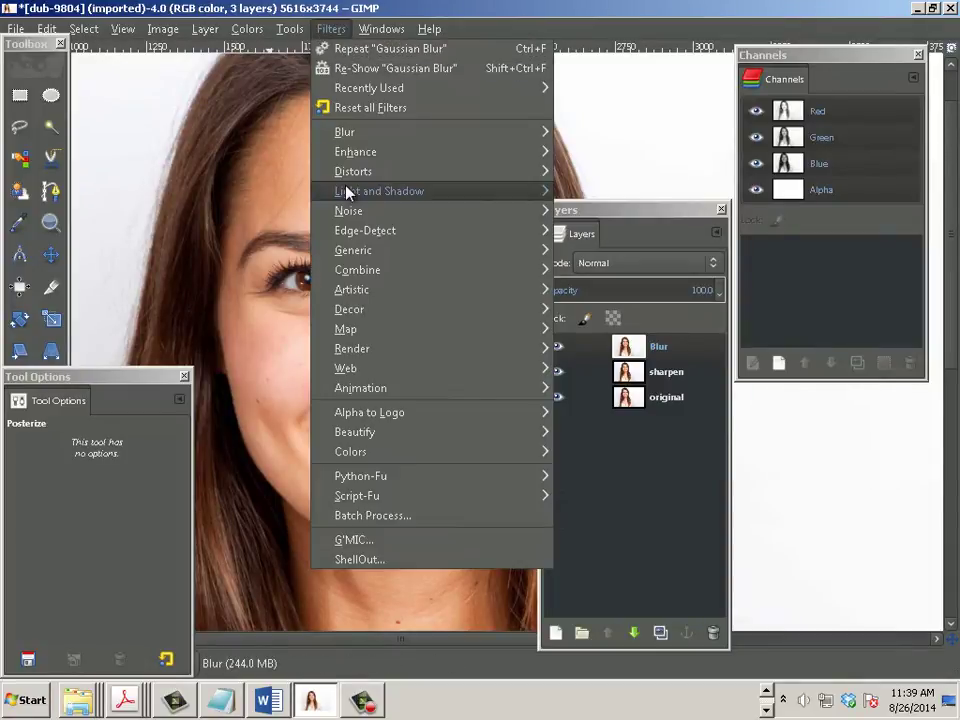
mouse_move(349, 138)
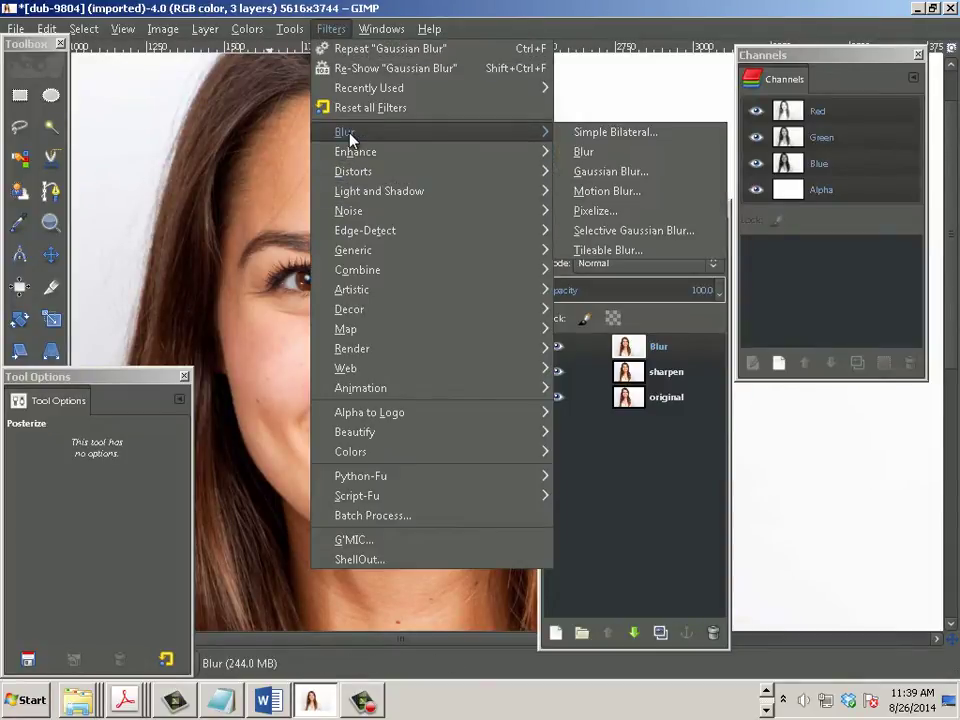
click(642, 172)
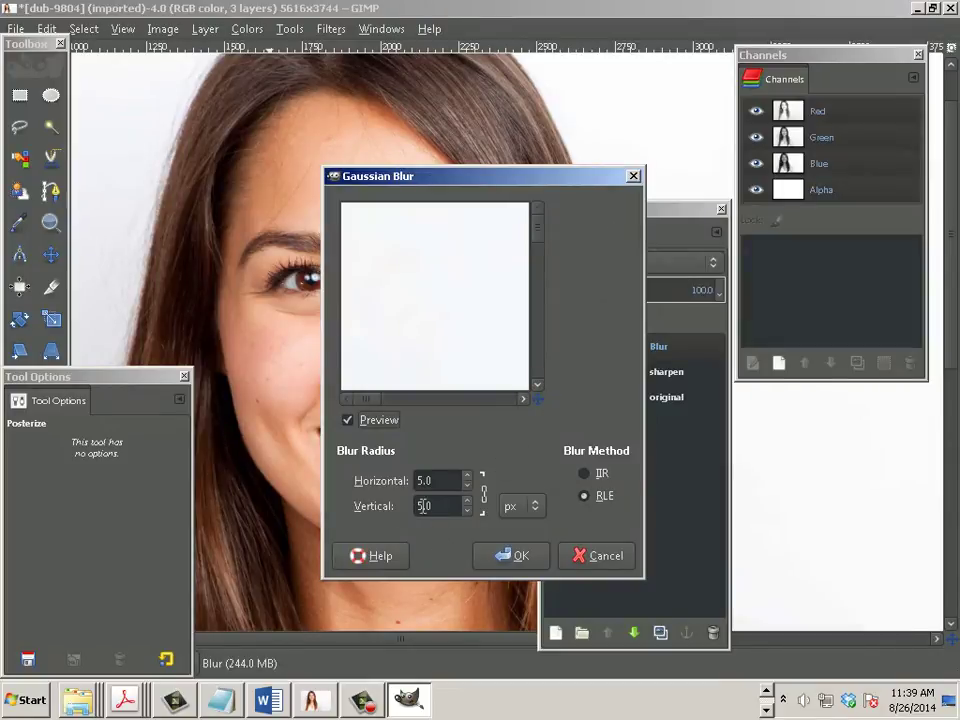
click(510, 556)
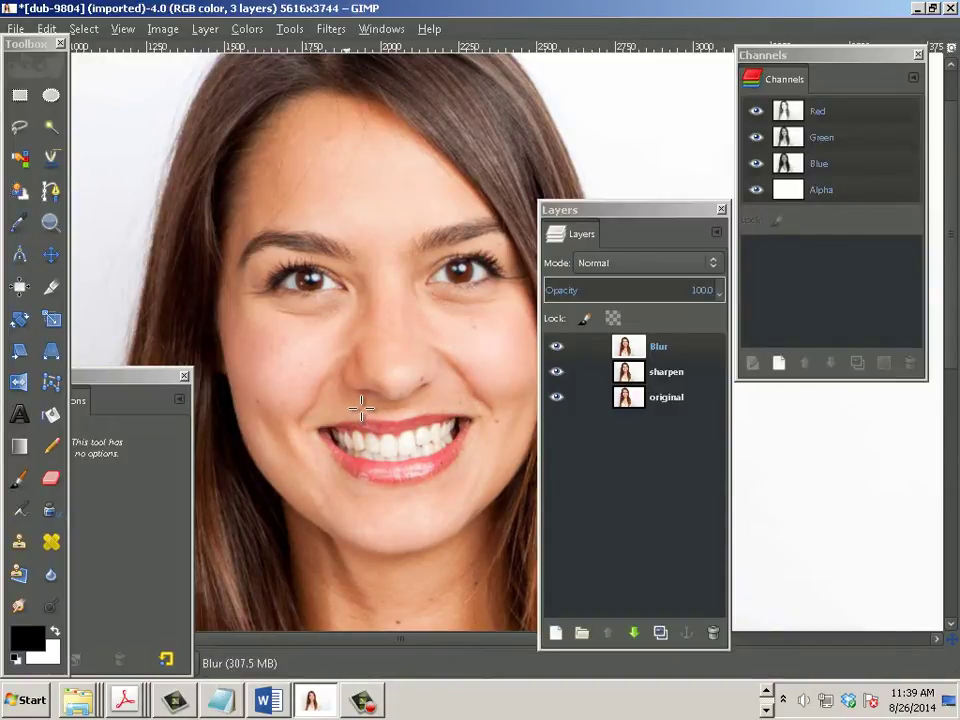
key(ctrl+f)
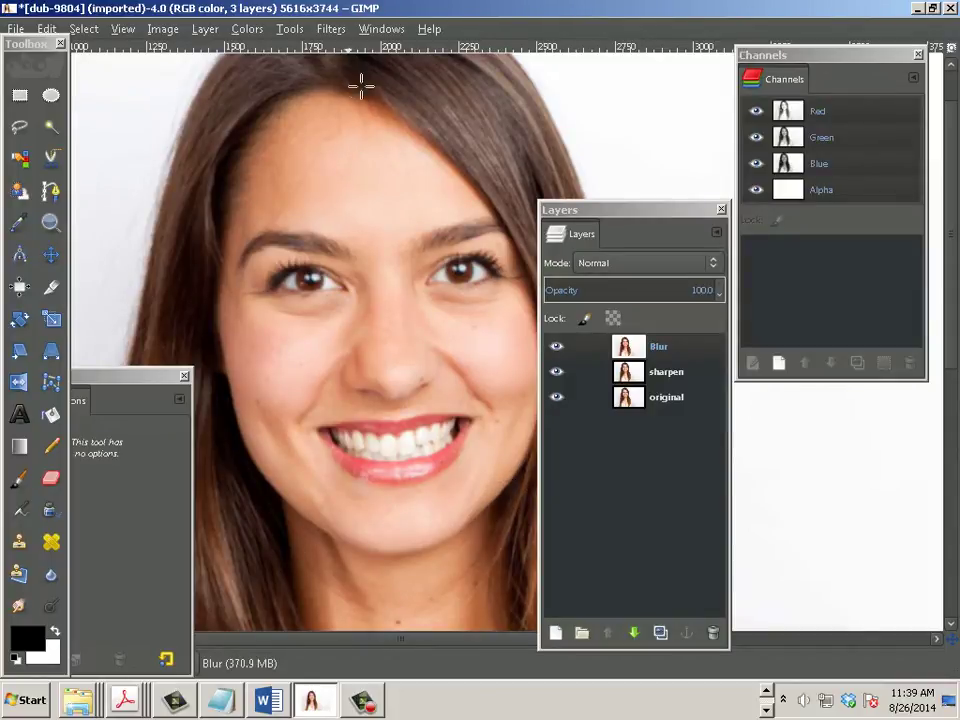
Step: Preview the Edge detection filter on the Blur layer and close it without applying
key(Tab)
click(331, 29)
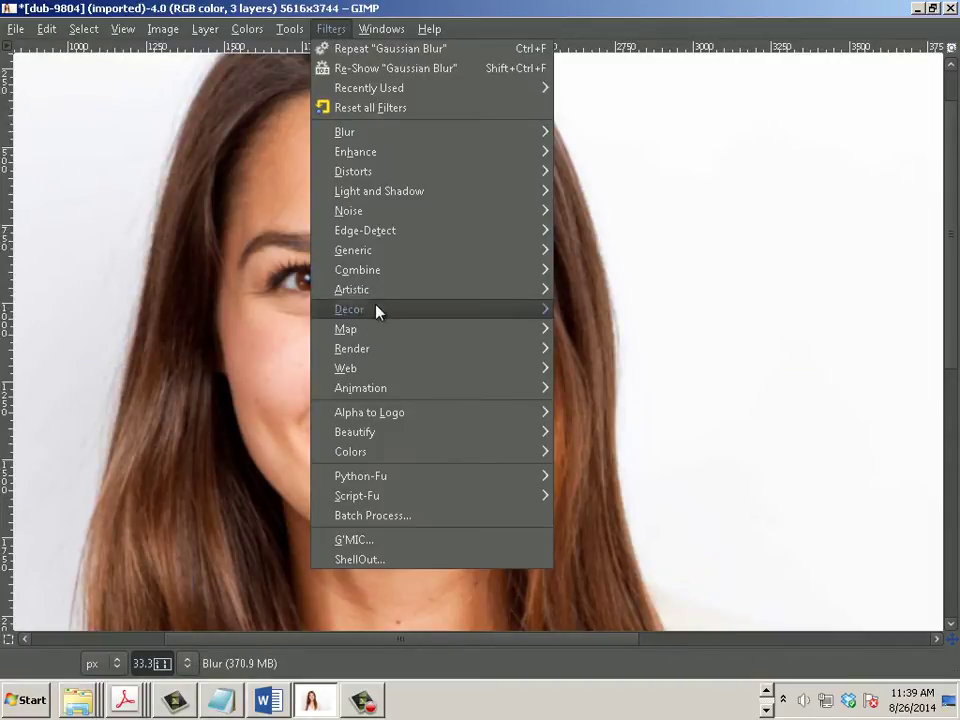
mouse_move(378, 240)
key(Tab)
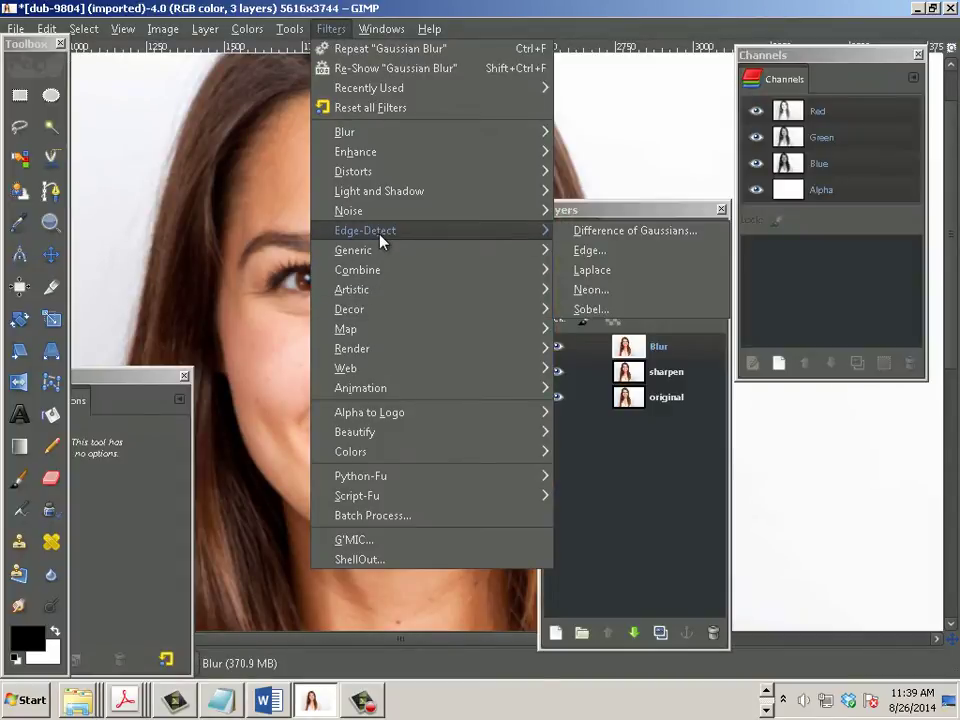
click(604, 254)
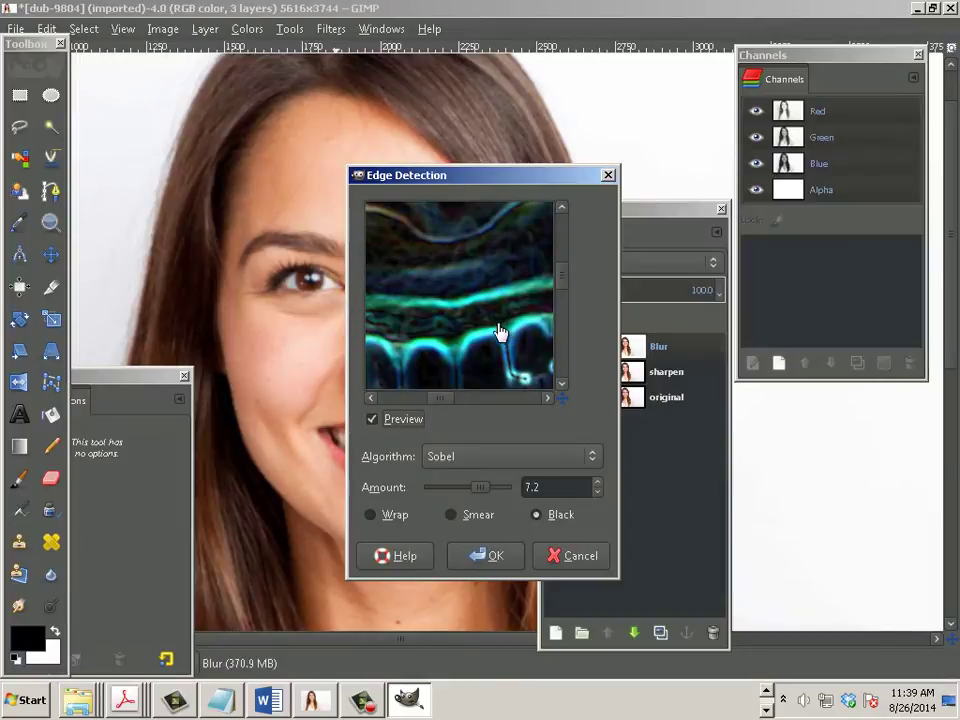
drag(483, 288, 469, 383)
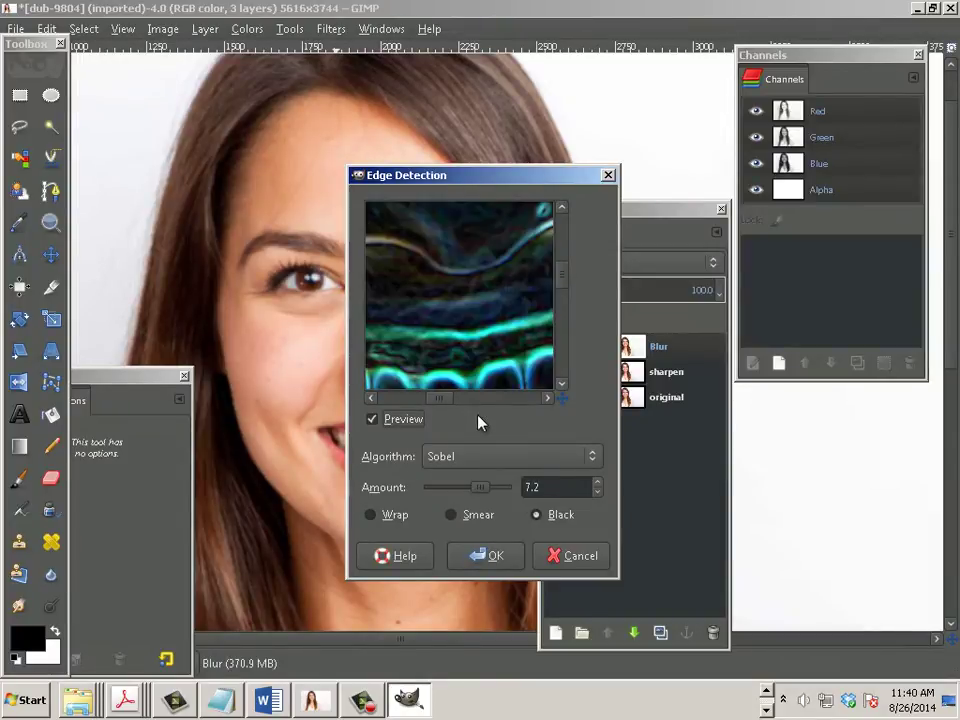
click(560, 557)
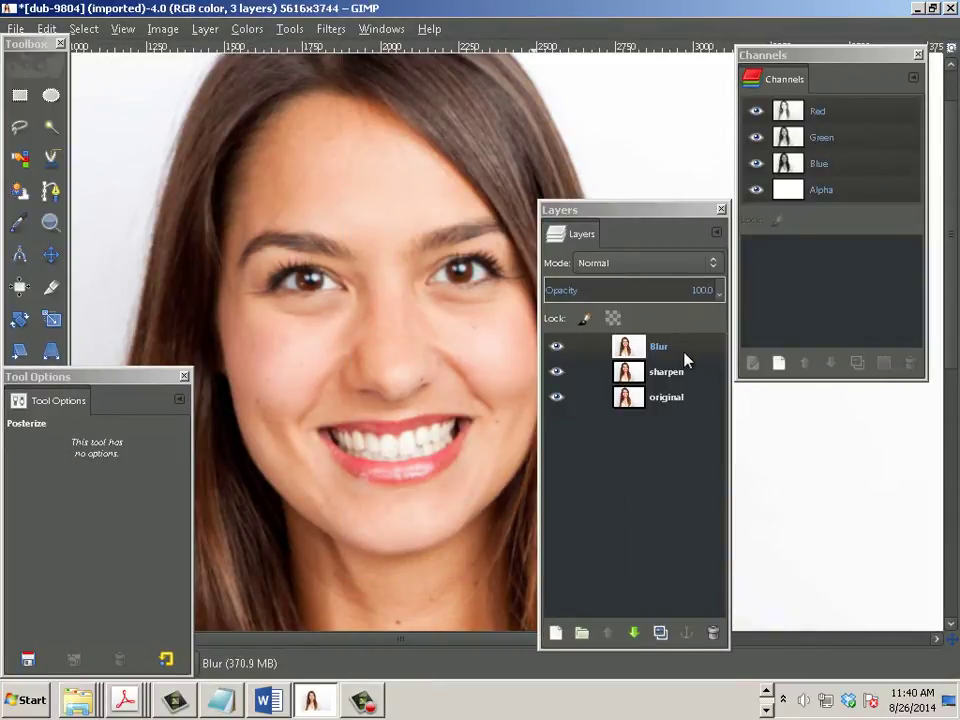
Step: Desaturate the Blur layer to greyscale using the Luminosity mode
click(160, 30)
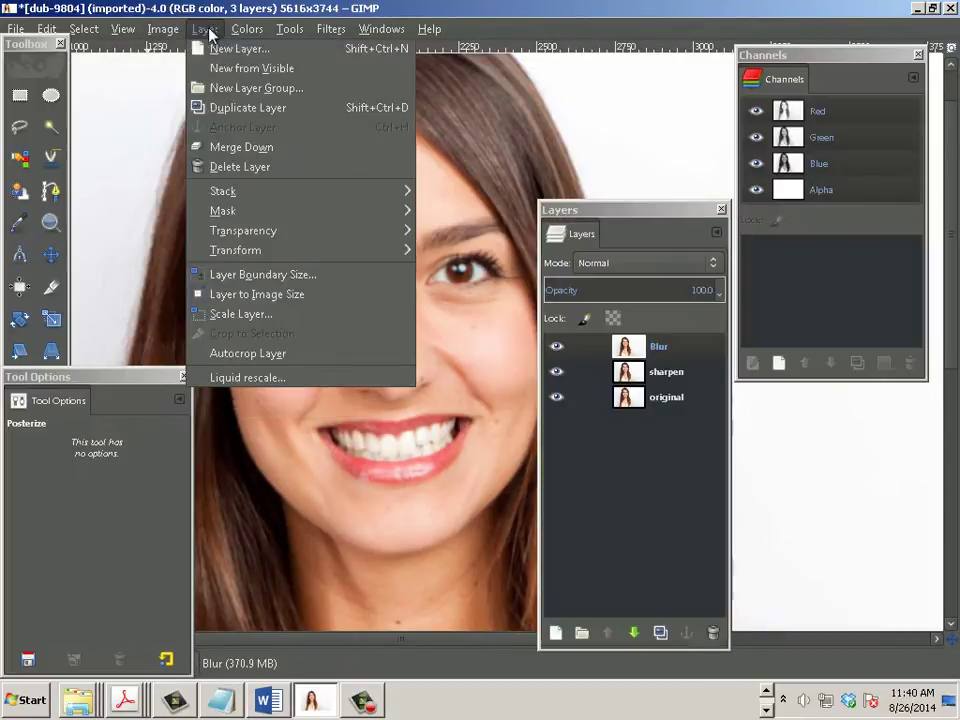
mouse_move(254, 35)
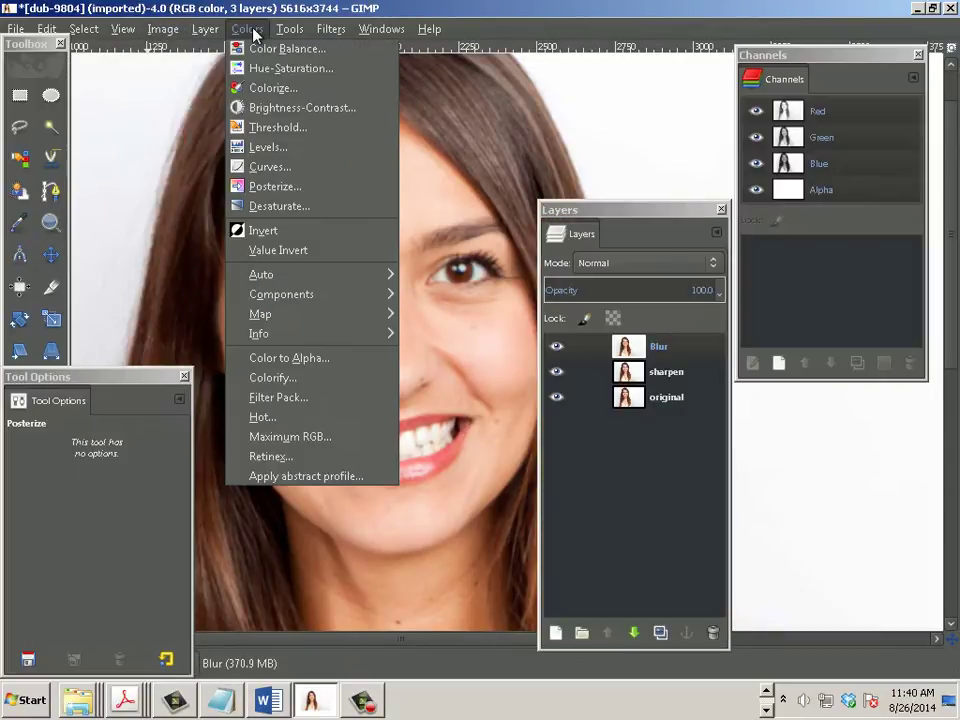
click(264, 205)
key(Tab)
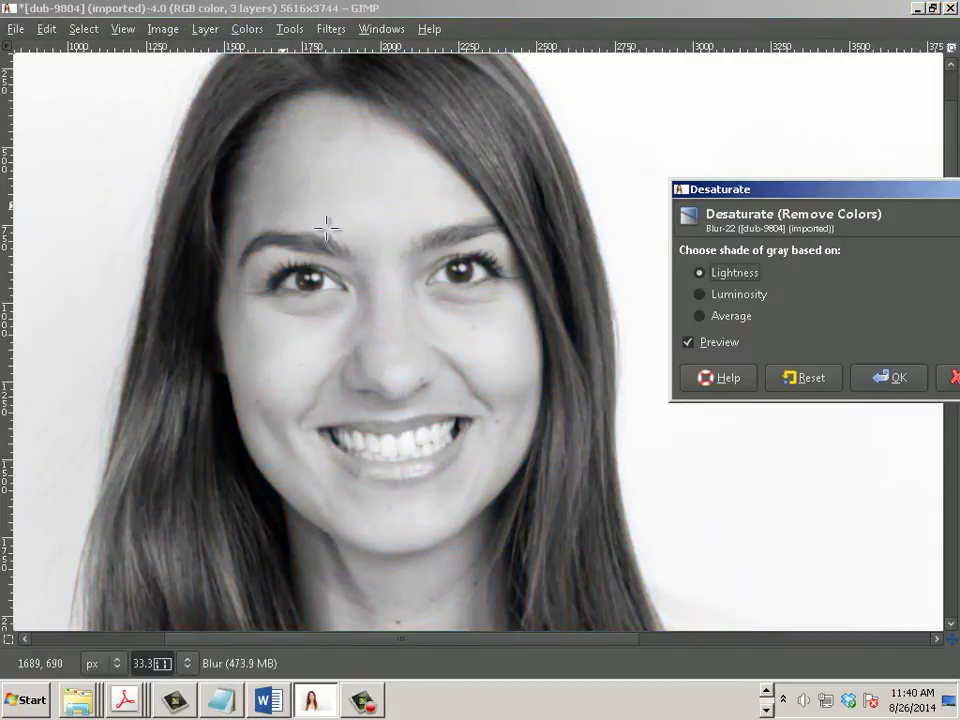
click(699, 294)
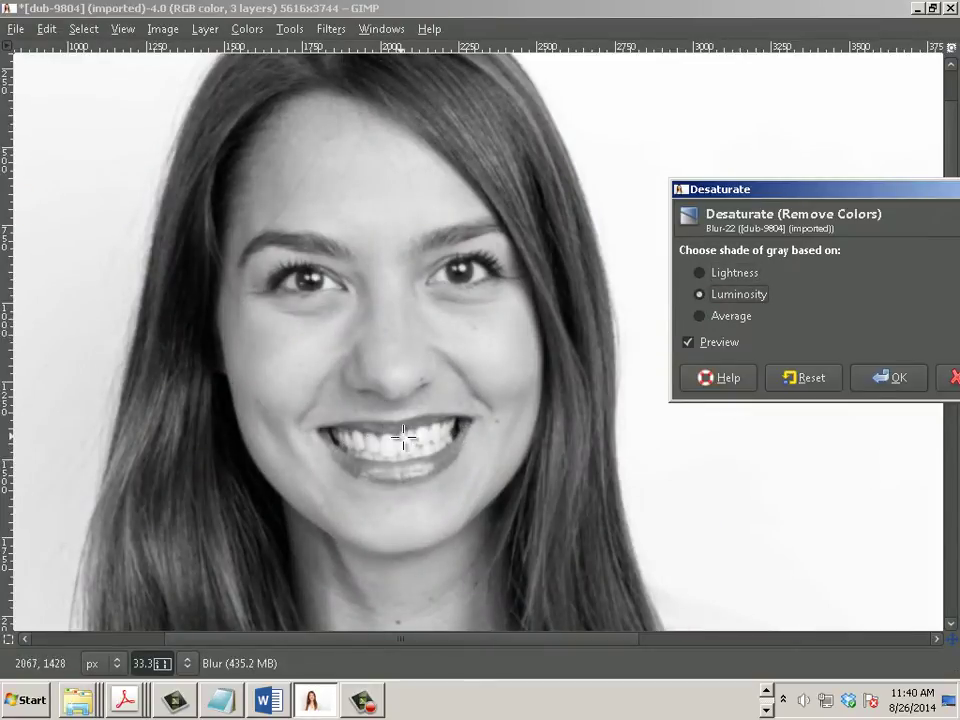
click(885, 377)
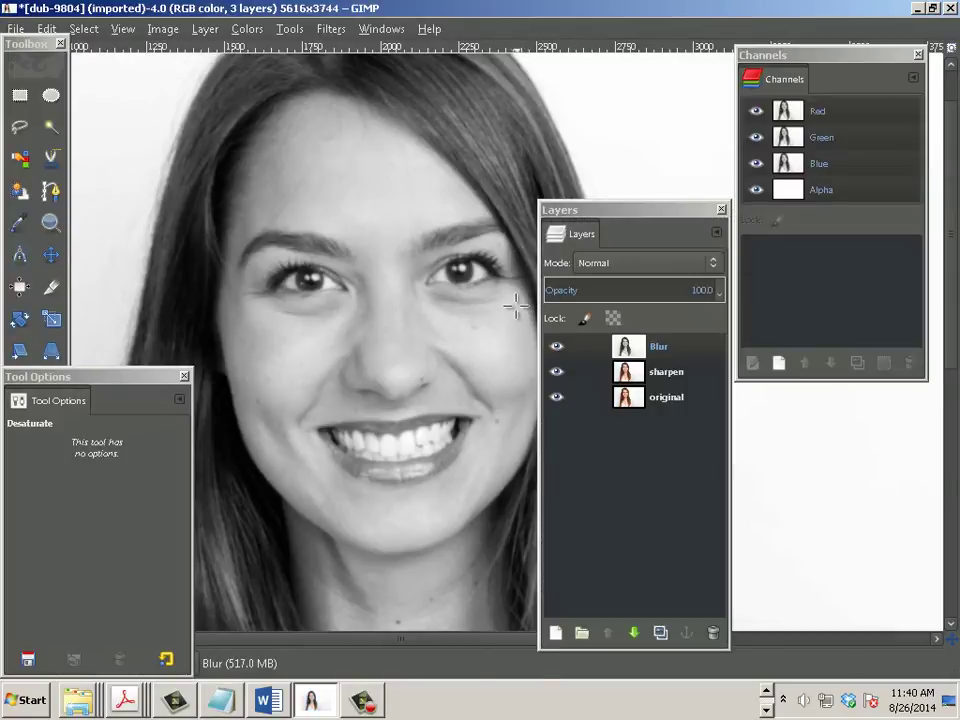
Step: Apply Sobel edge detection to the Blur layer with the amount tuned to roughly 4
click(331, 30)
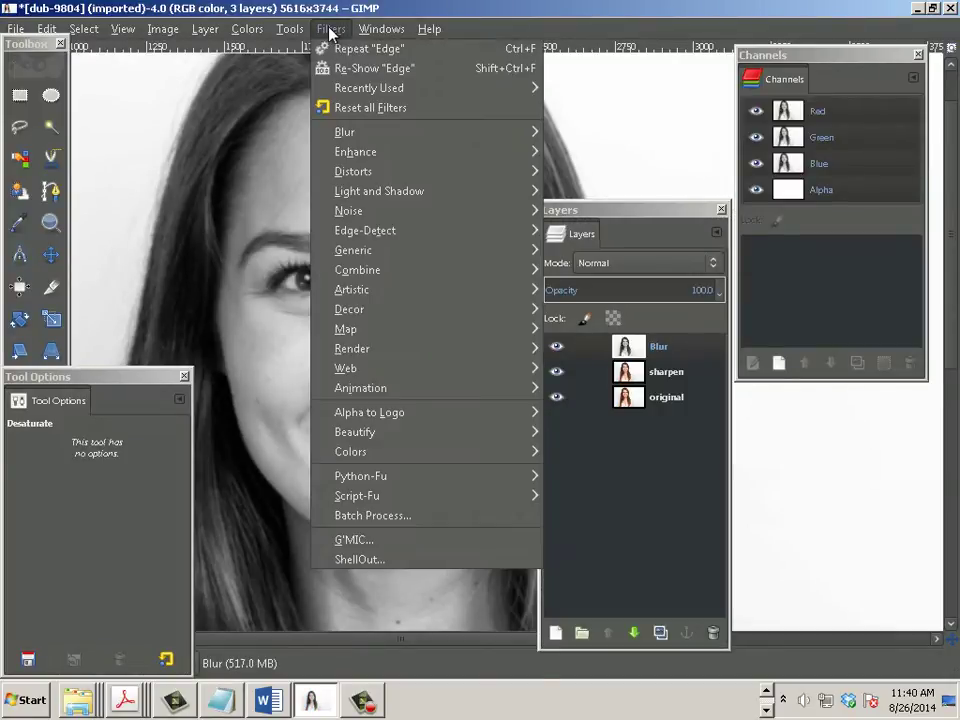
mouse_move(372, 238)
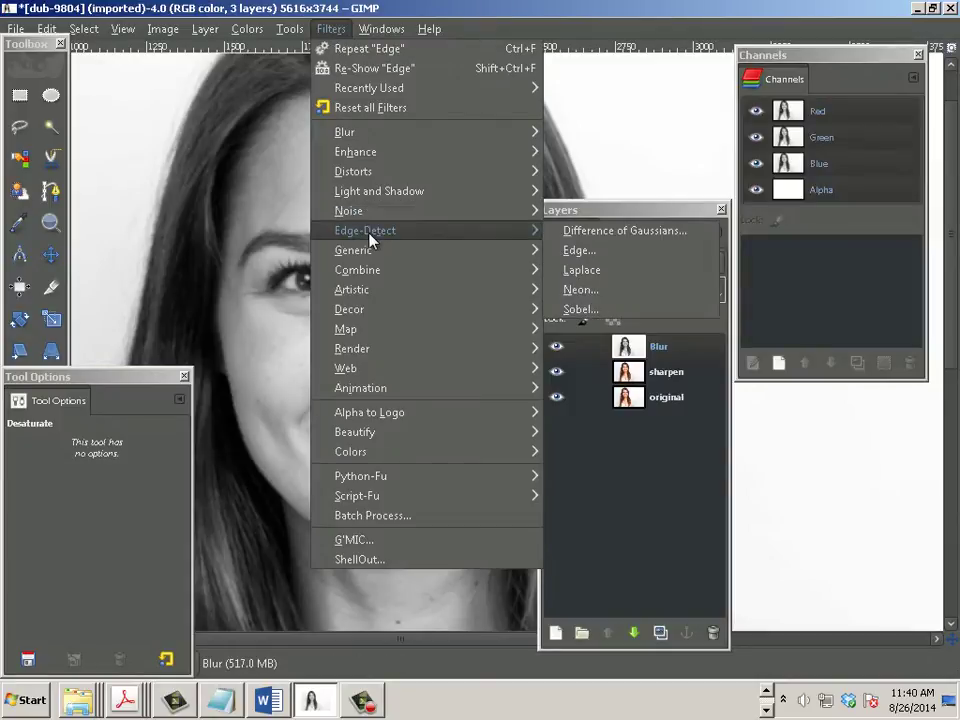
click(605, 254)
drag(465, 300, 435, 280)
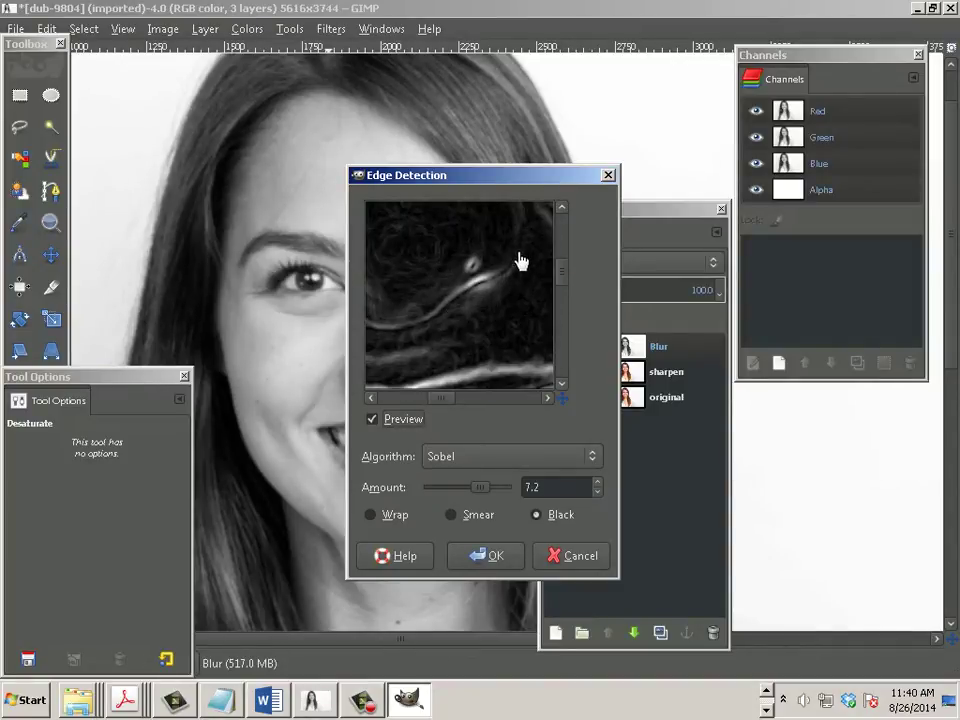
drag(481, 490, 497, 490)
drag(426, 300, 447, 290)
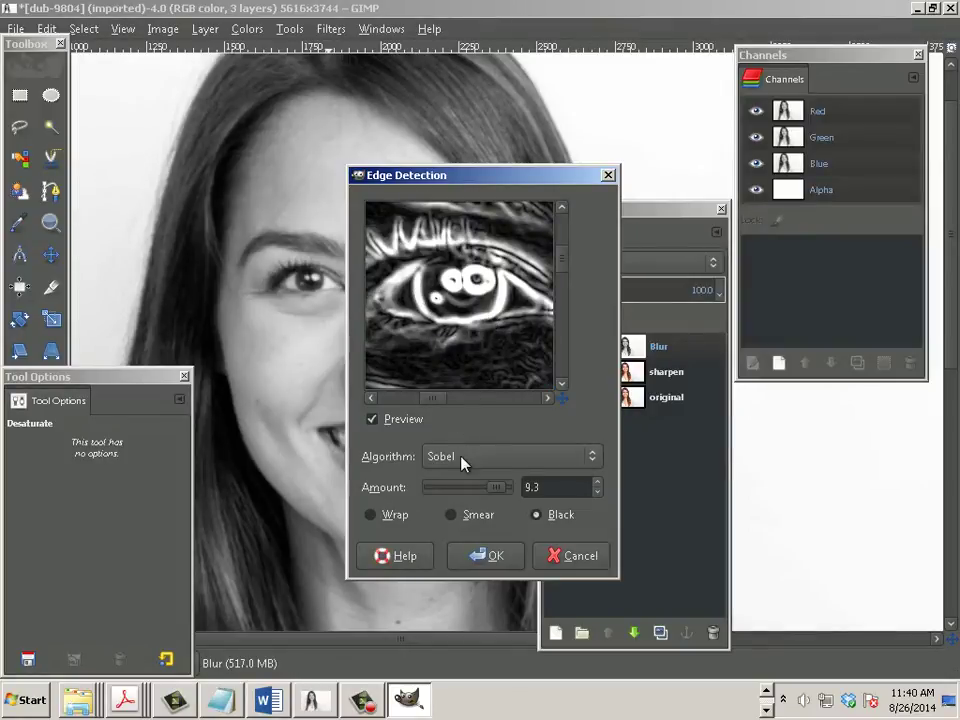
drag(494, 492, 451, 492)
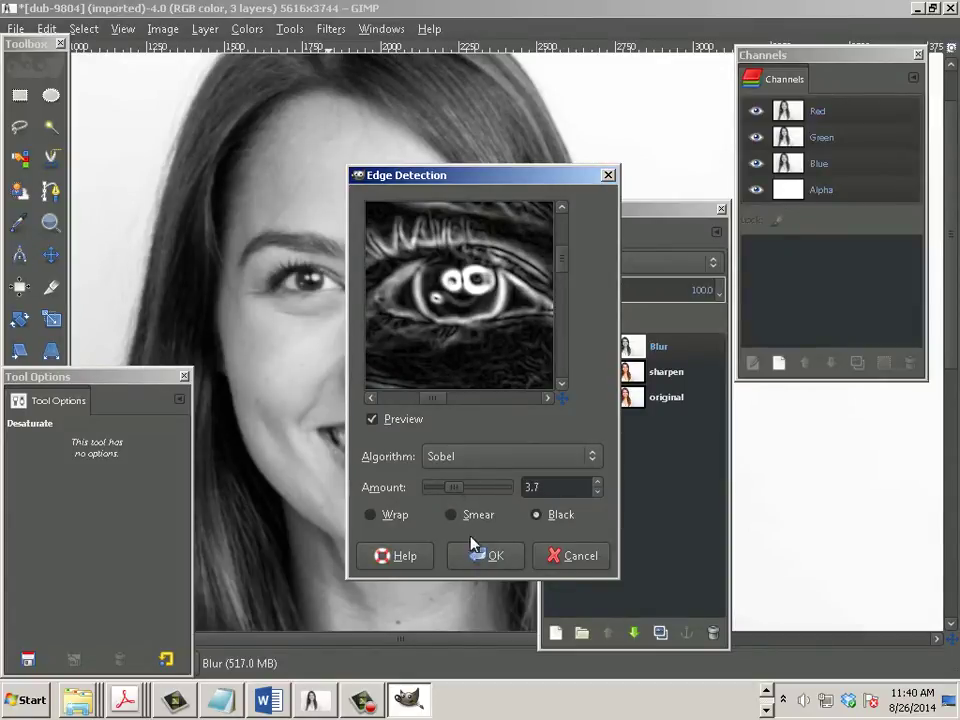
click(466, 493)
click(484, 558)
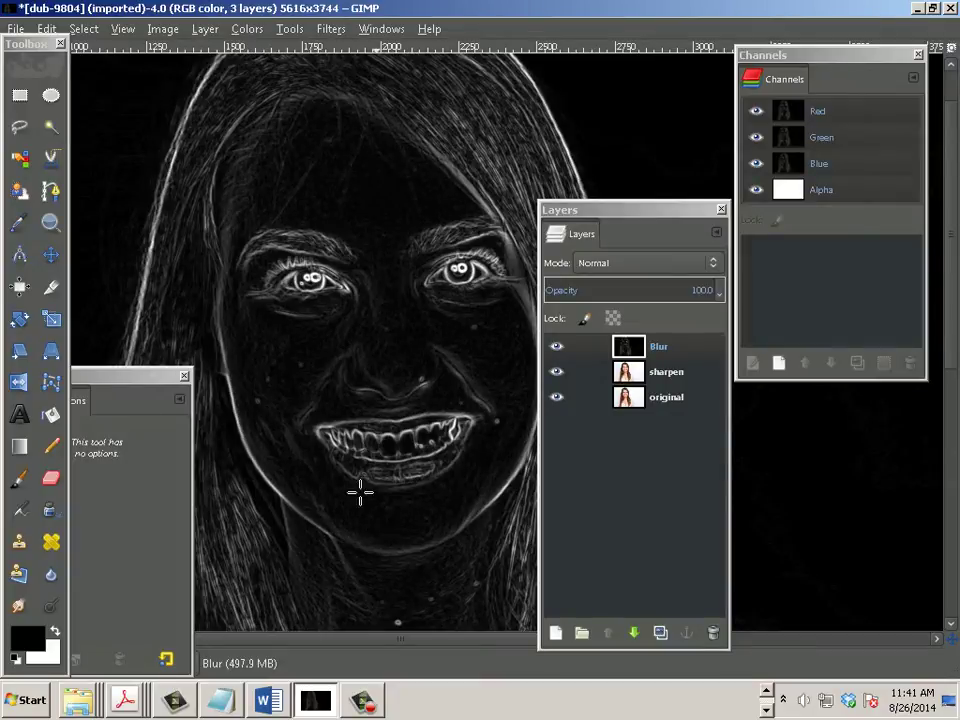
Step: Try Colors > Threshold on the edge layer, lowering it to reveal more edges
key(Tab)
click(163, 29)
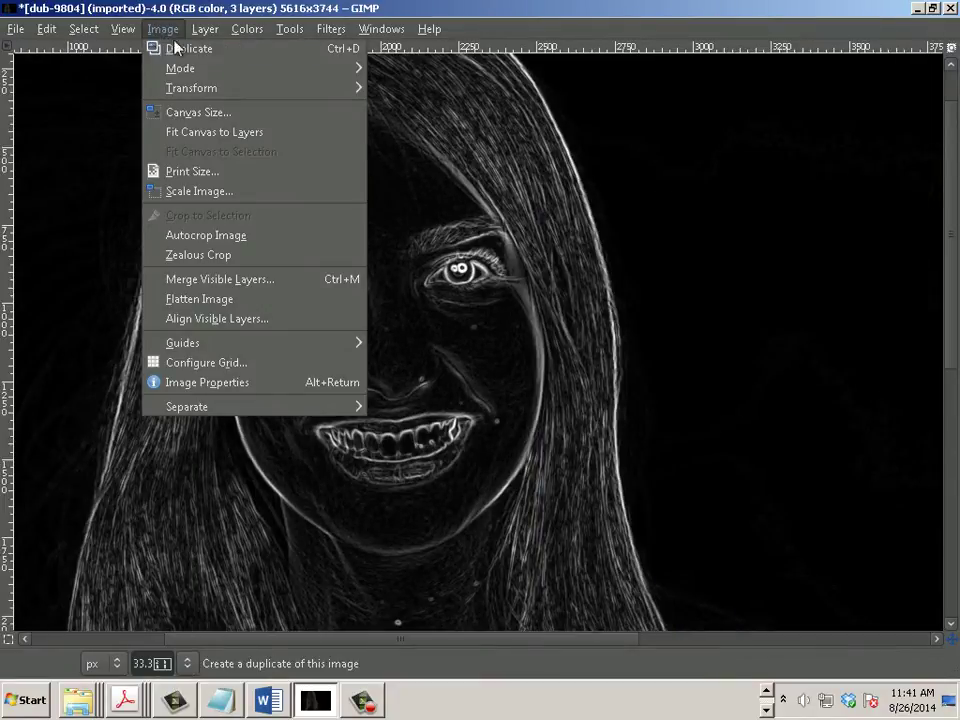
key(Escape)
key(Tab)
click(247, 29)
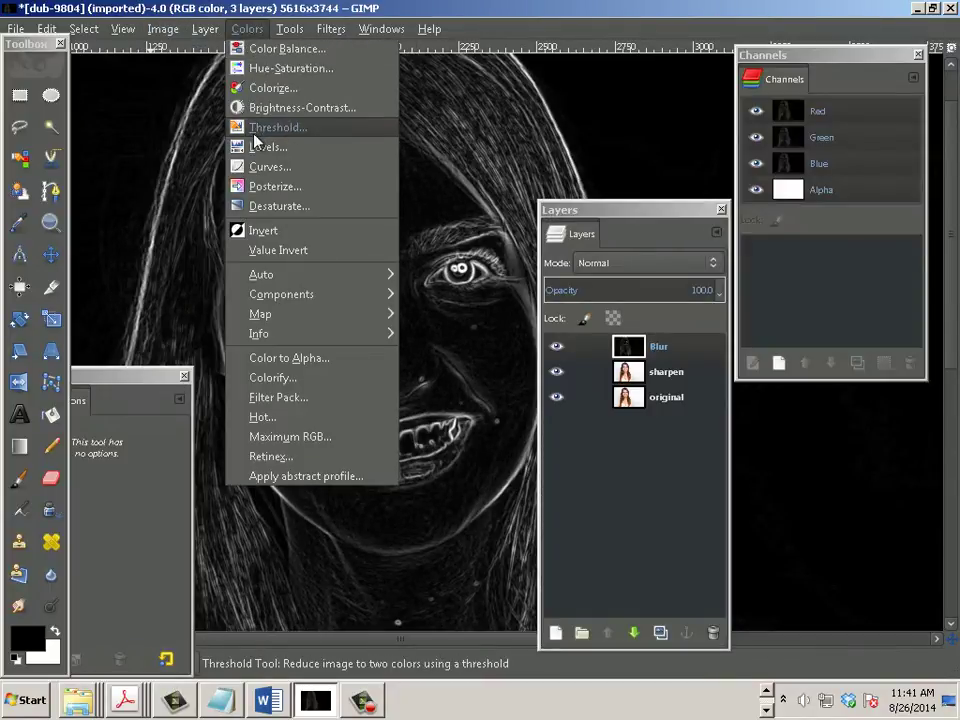
click(262, 128)
key(Tab)
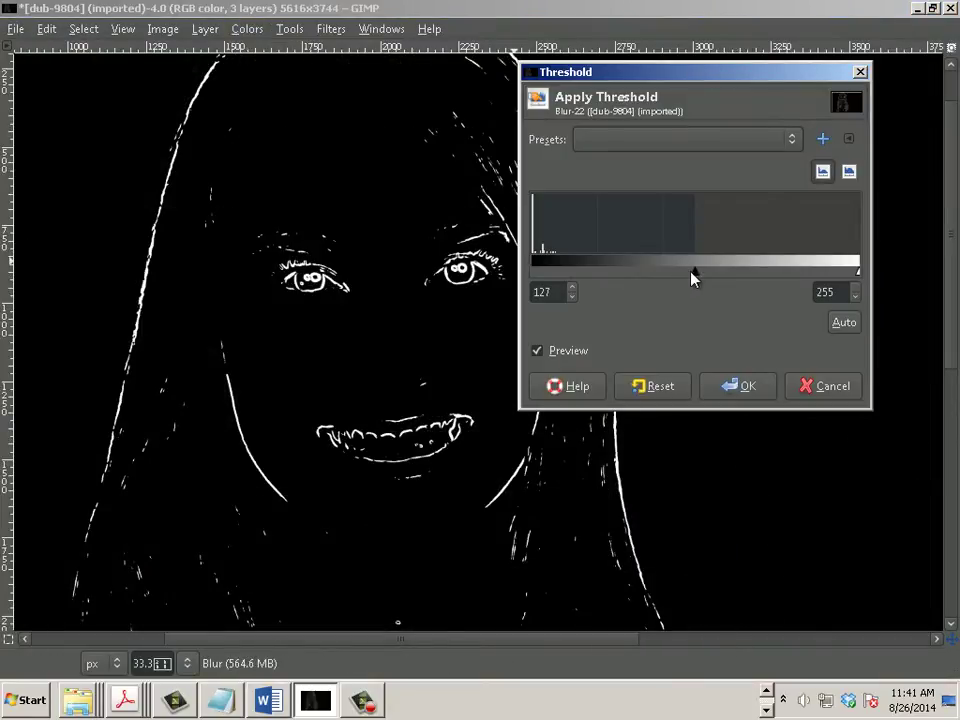
drag(692, 273, 630, 287)
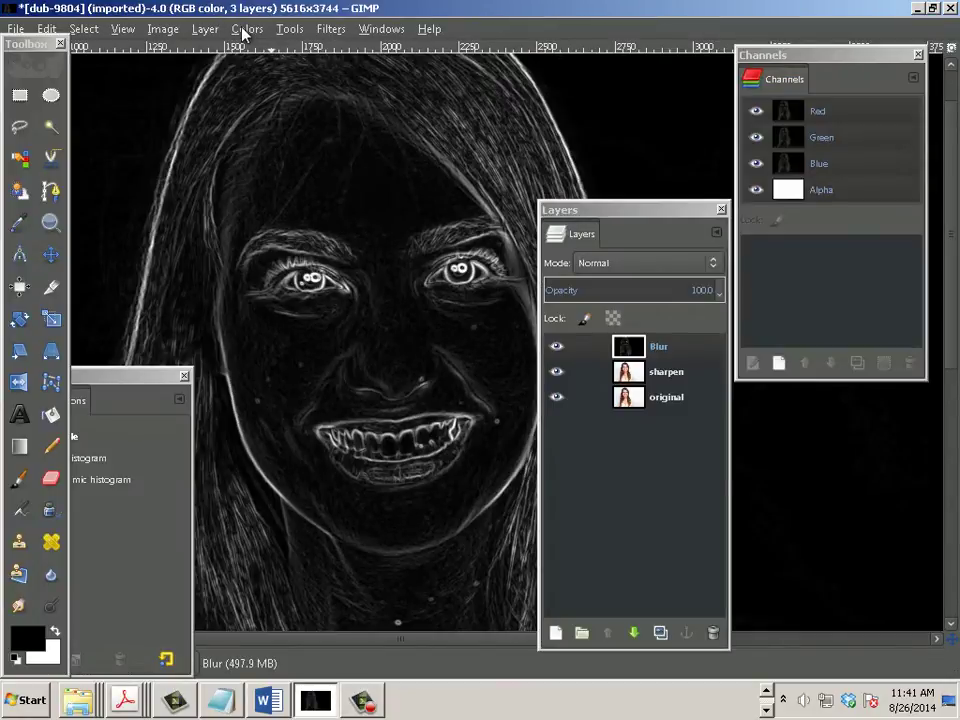
Step: Set Levels input white point to 200 and midtone gamma to 0.71
click(245, 30)
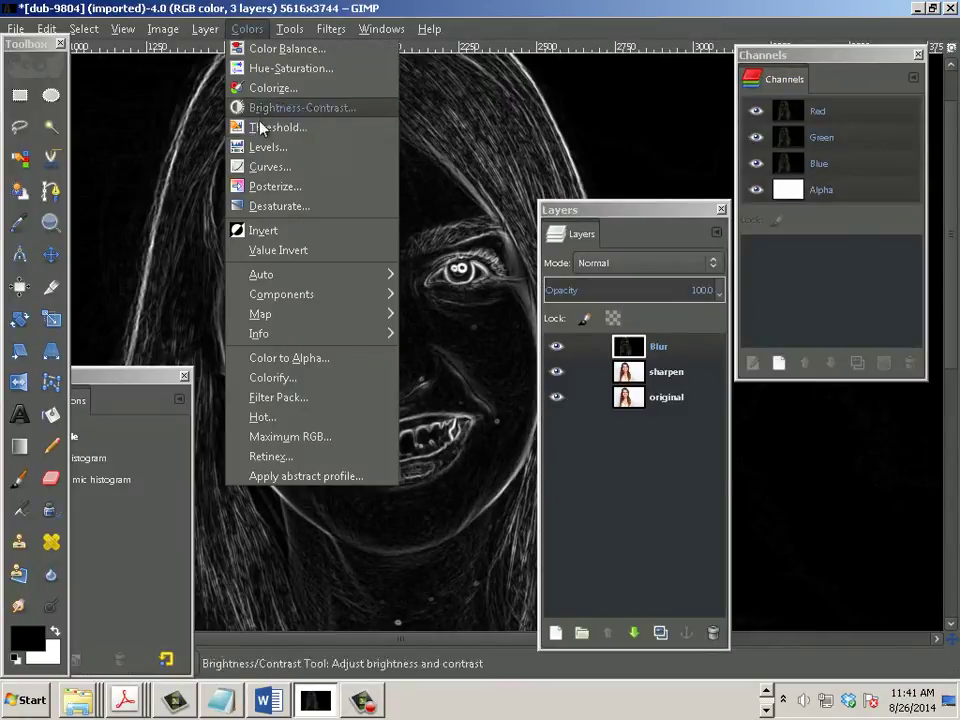
click(262, 147)
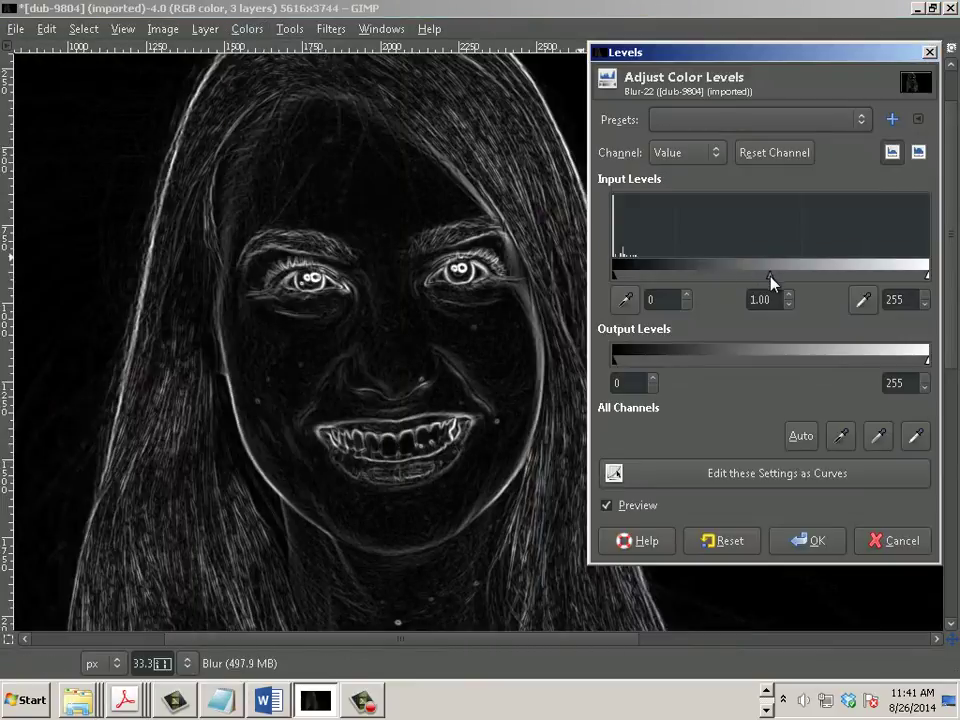
mouse_move(771, 278)
mouse_down()
mouse_move(668, 280)
mouse_move(759, 277)
mouse_up()
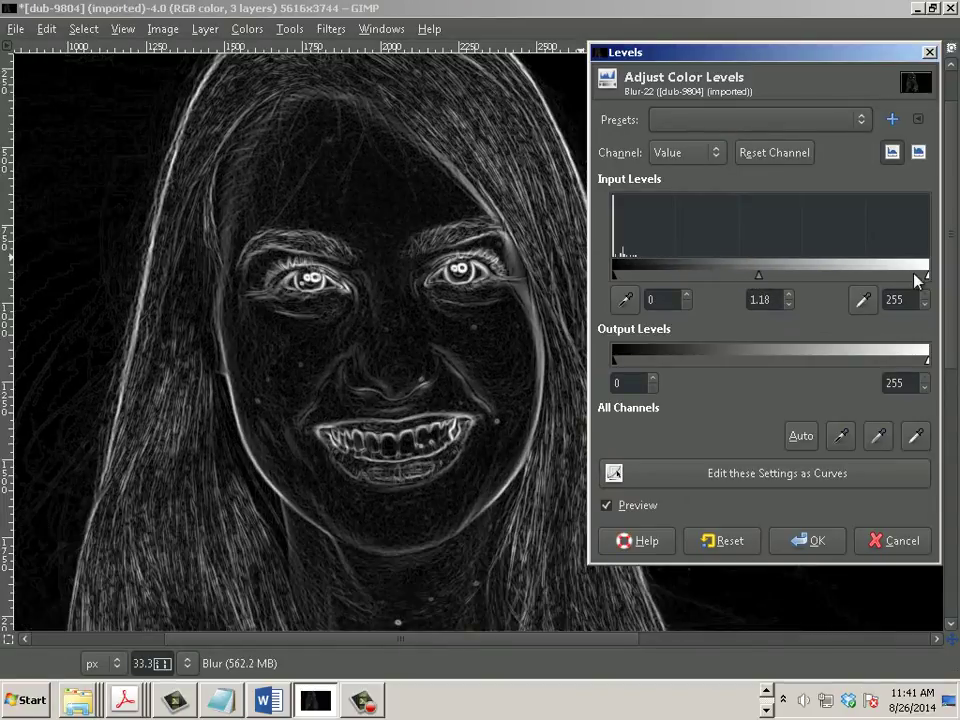
drag(926, 276, 846, 278)
mouse_move(723, 277)
mouse_down()
mouse_move(746, 277)
mouse_move(739, 281)
mouse_up()
mouse_move(849, 279)
mouse_down()
mouse_move(836, 280)
mouse_move(861, 280)
mouse_up()
mouse_move(745, 281)
mouse_down()
mouse_move(737, 281)
mouse_move(756, 281)
mouse_up()
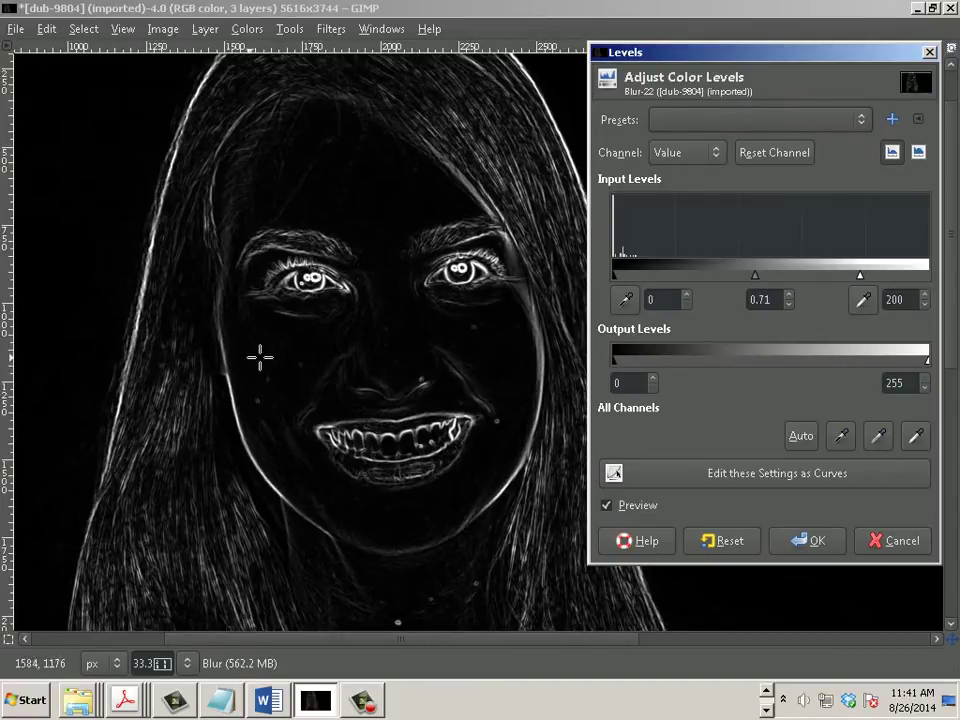
Step: Apply the levels, set the Blur layer's mode to Divide, and select the sharpen layer
click(800, 542)
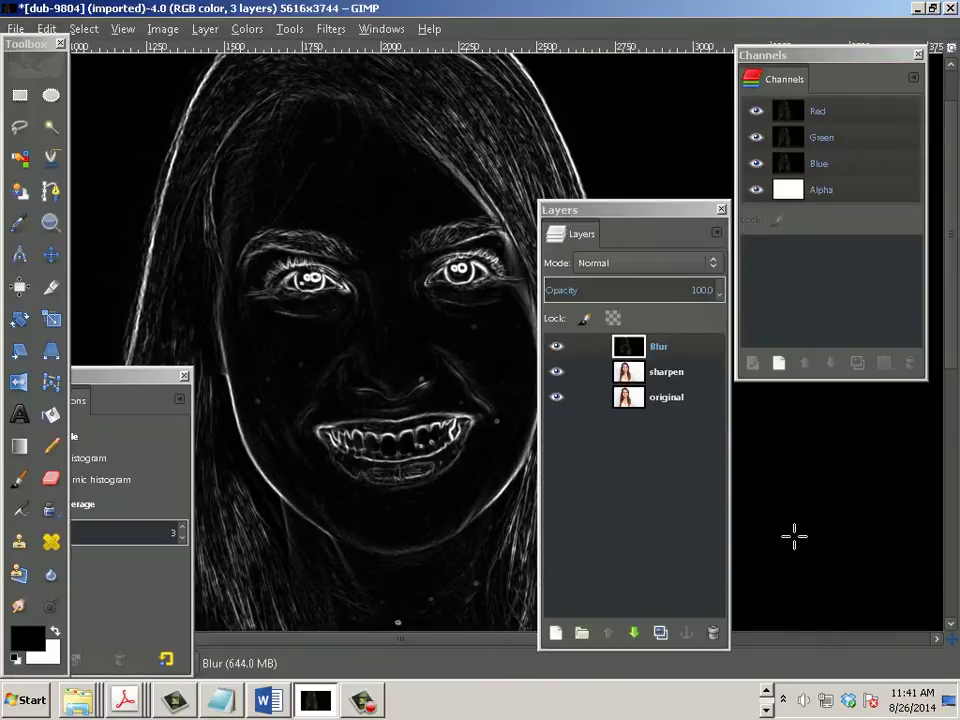
click(634, 263)
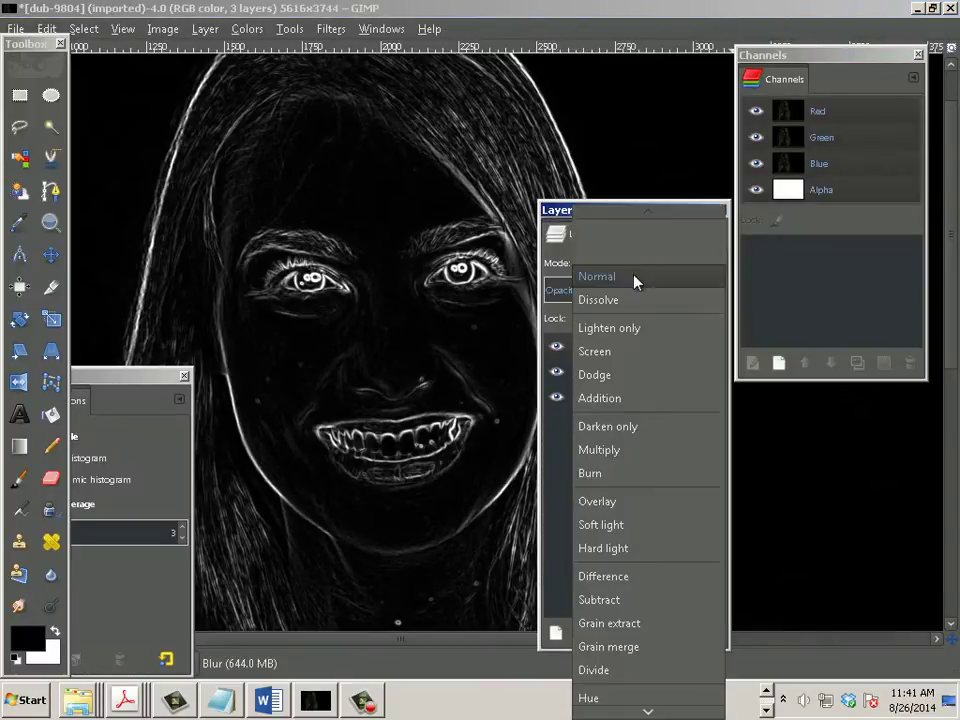
click(636, 627)
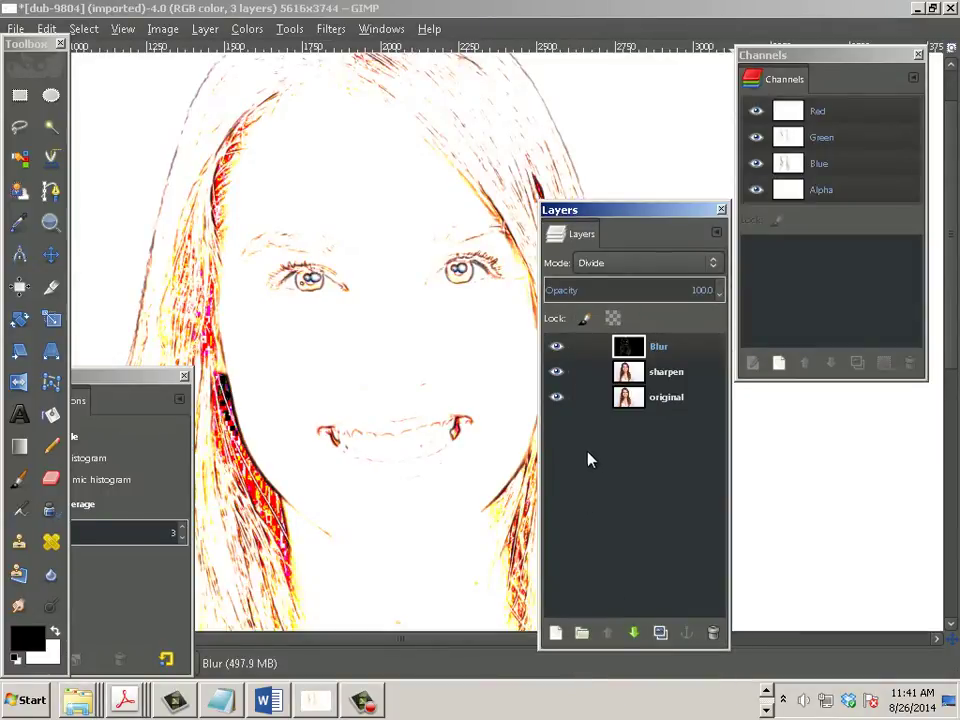
click(657, 380)
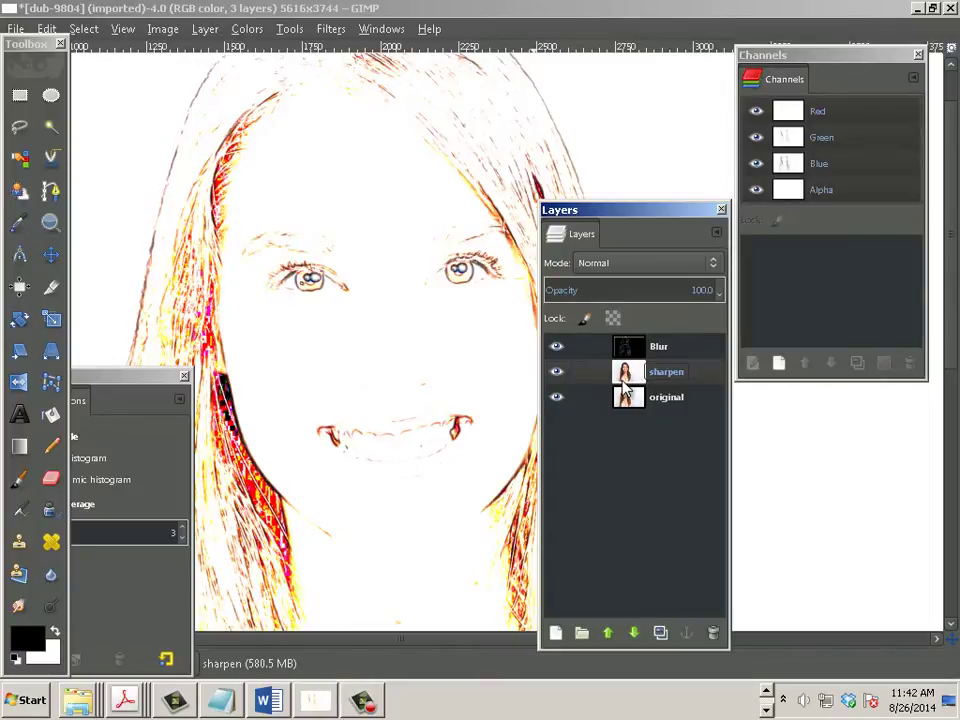
Step: Duplicate the original layer and name the copy Desat
click(635, 410)
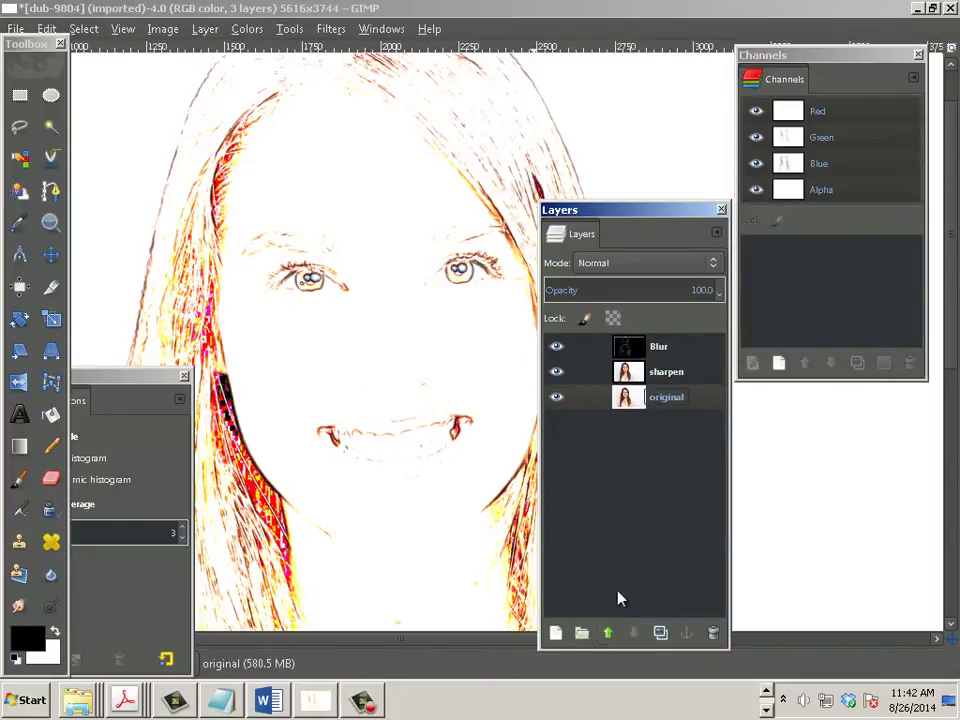
click(660, 632)
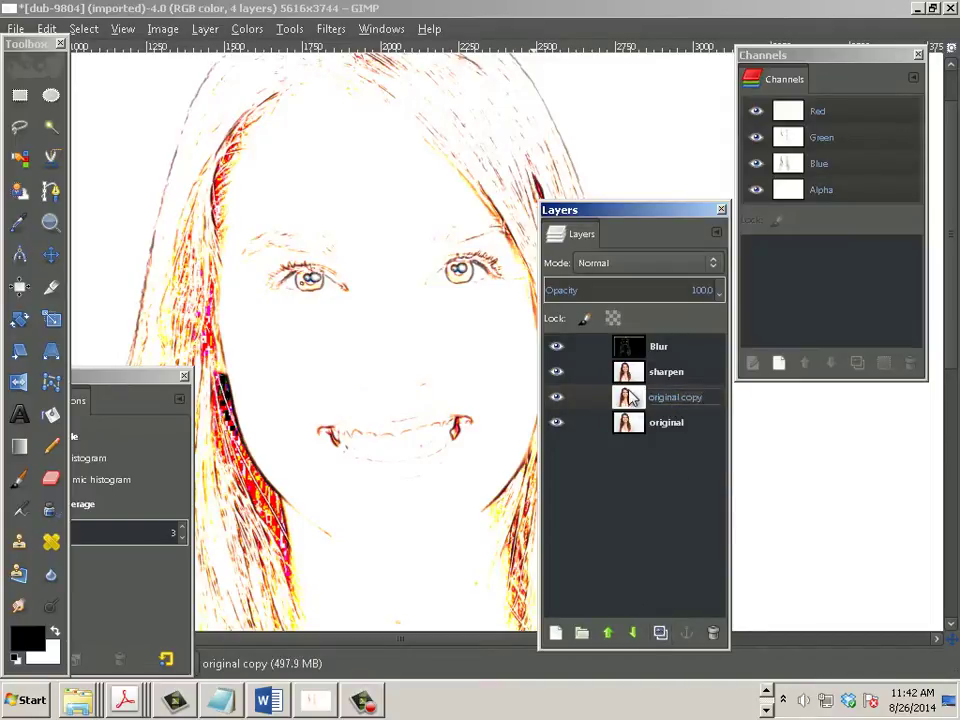
text(Gra)
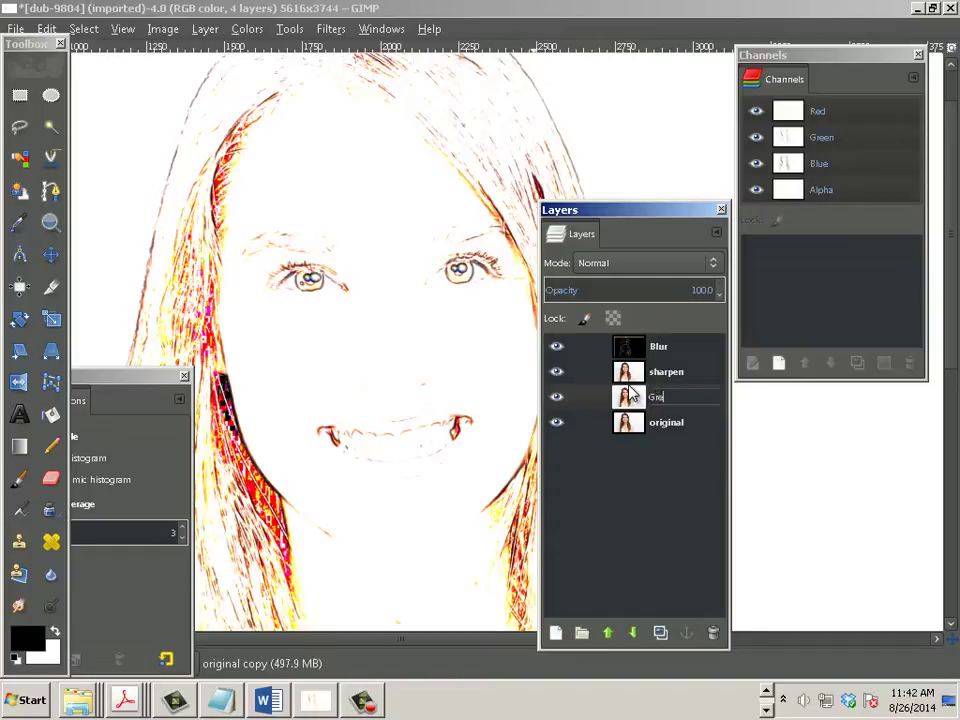
text(reyscape)
key(BackSpace)
key(BackSpace)
key(Return)
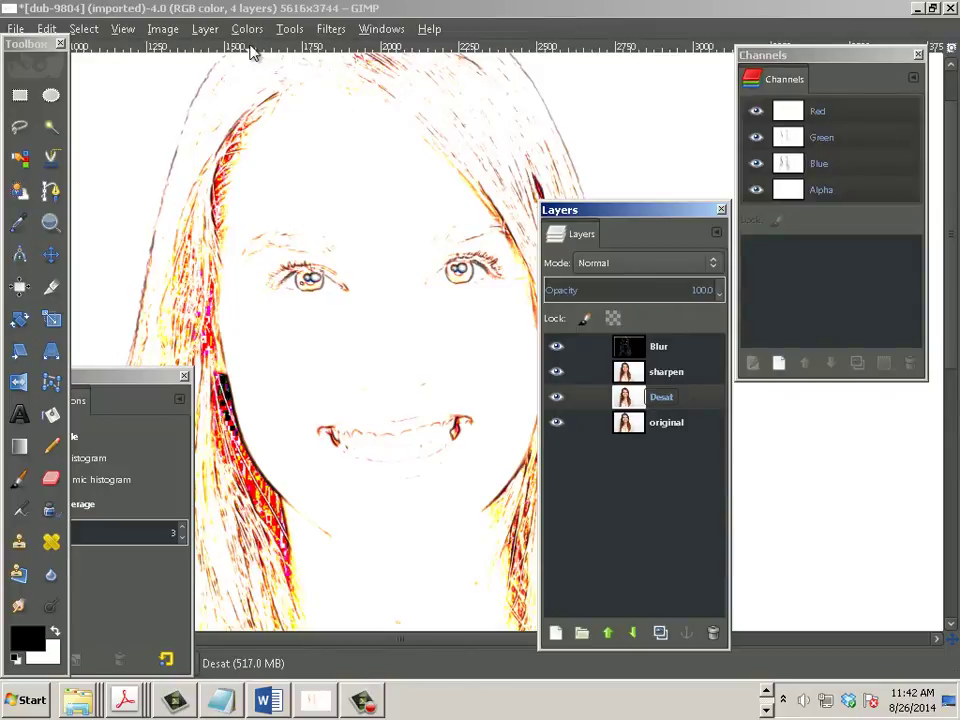
Step: Desaturate the Desat layer to greyscale and raise it above the sharpen layer
click(161, 30)
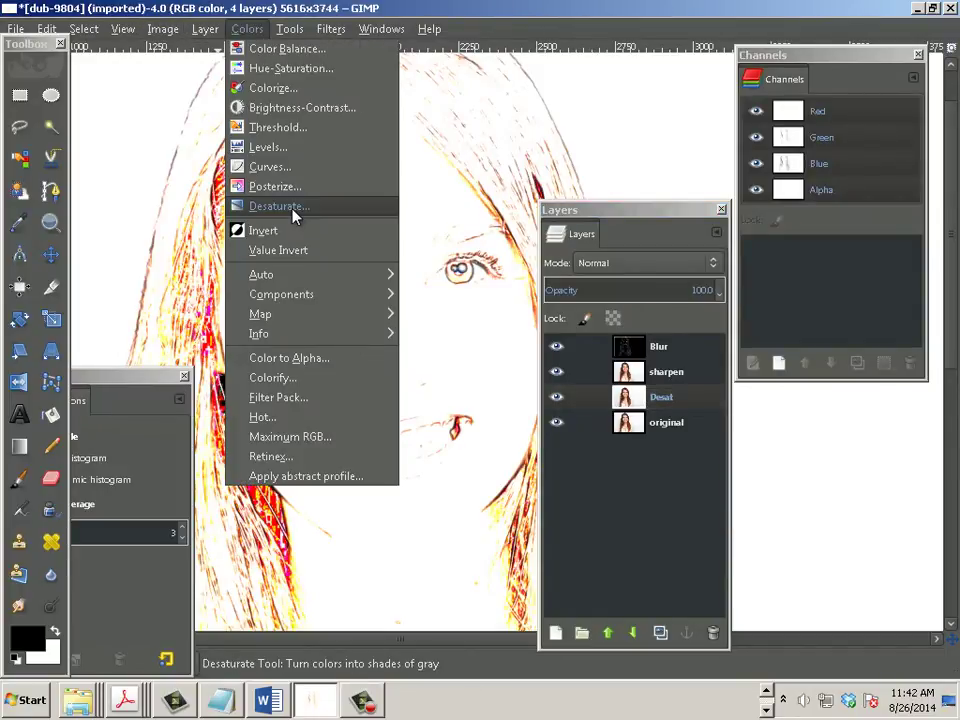
click(279, 206)
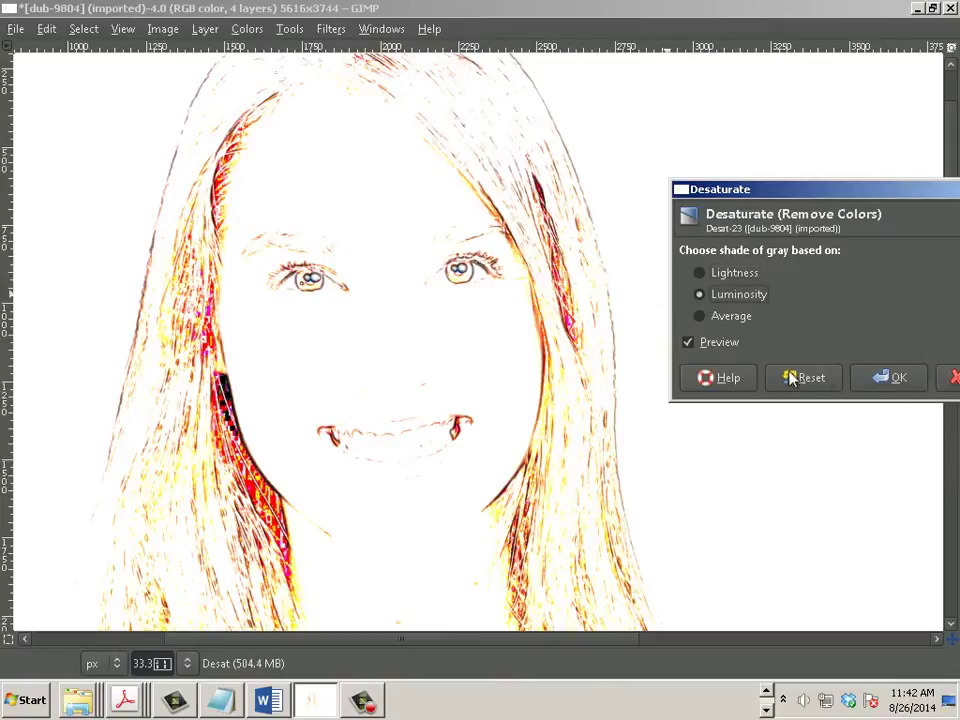
click(887, 382)
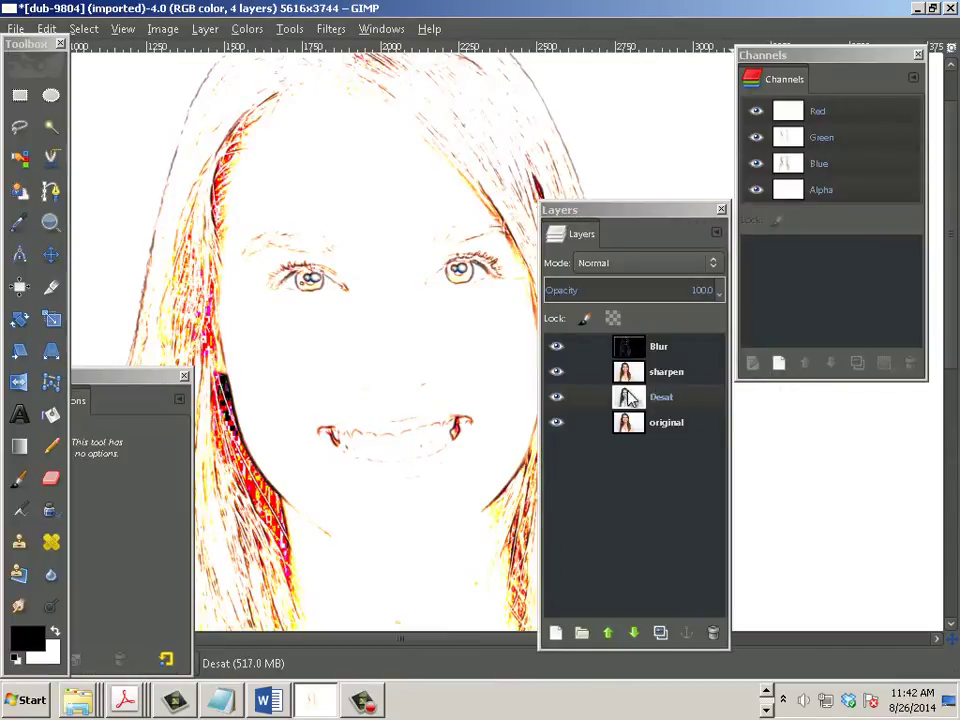
click(655, 400)
click(608, 633)
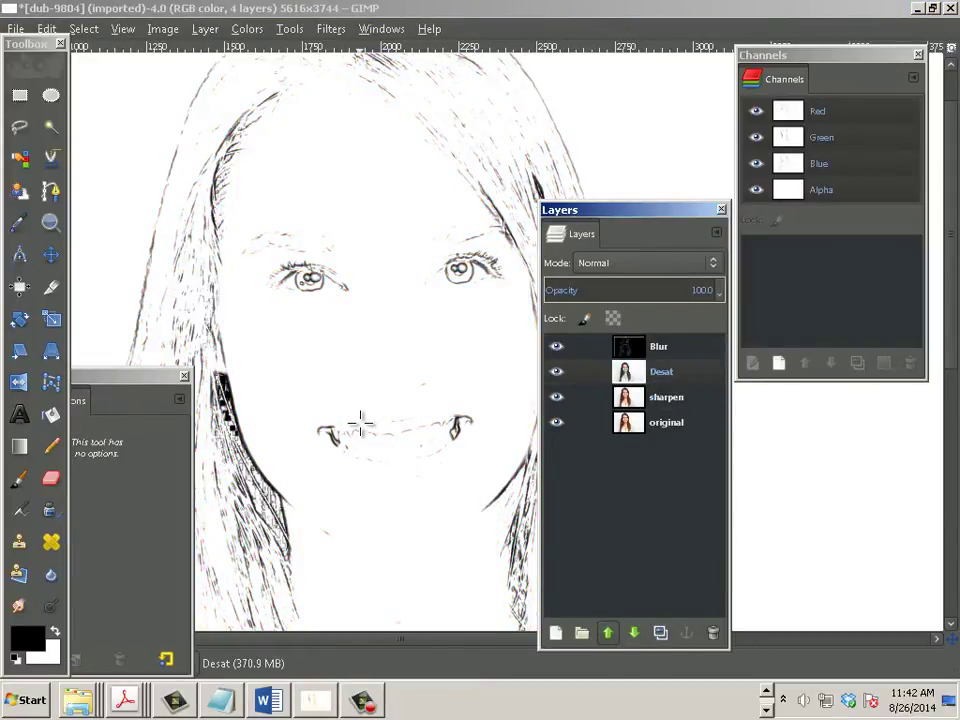
Step: Zoom in and out to inspect the sketch lines, then move the Layers dock off the image
scroll(361, 425, down, 2)
scroll(361, 425, up, 3)
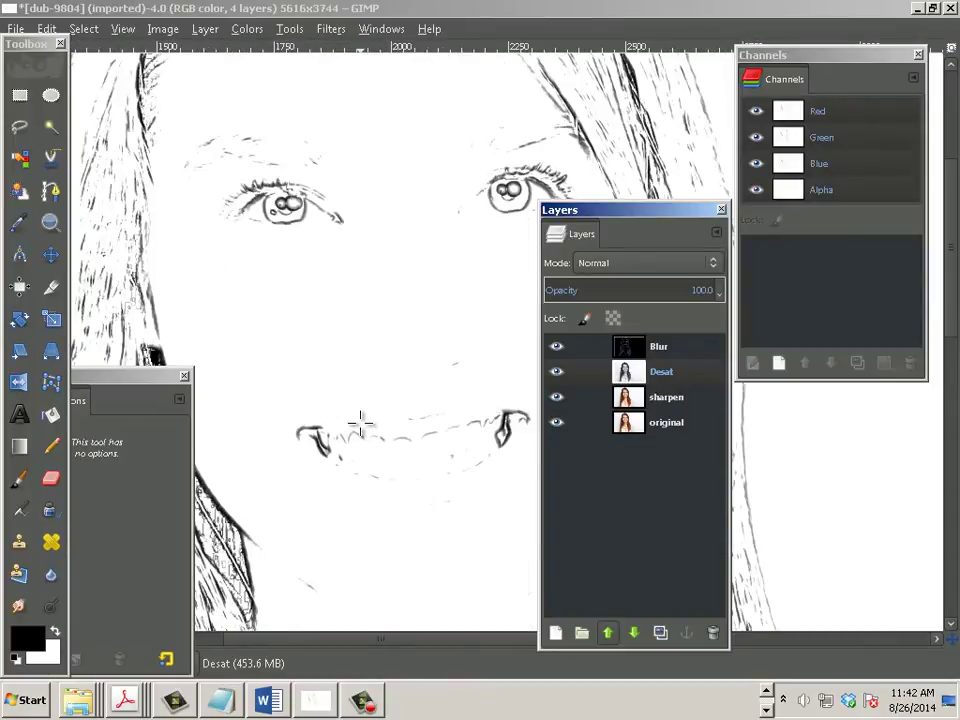
scroll(361, 425, down, 4)
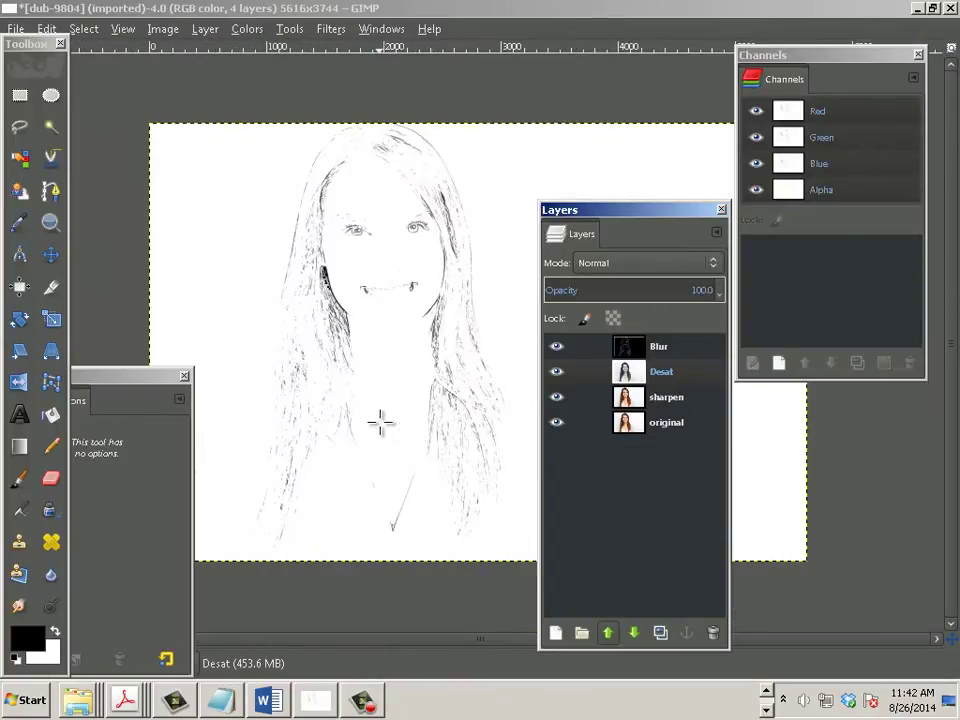
scroll(380, 424, up, 2)
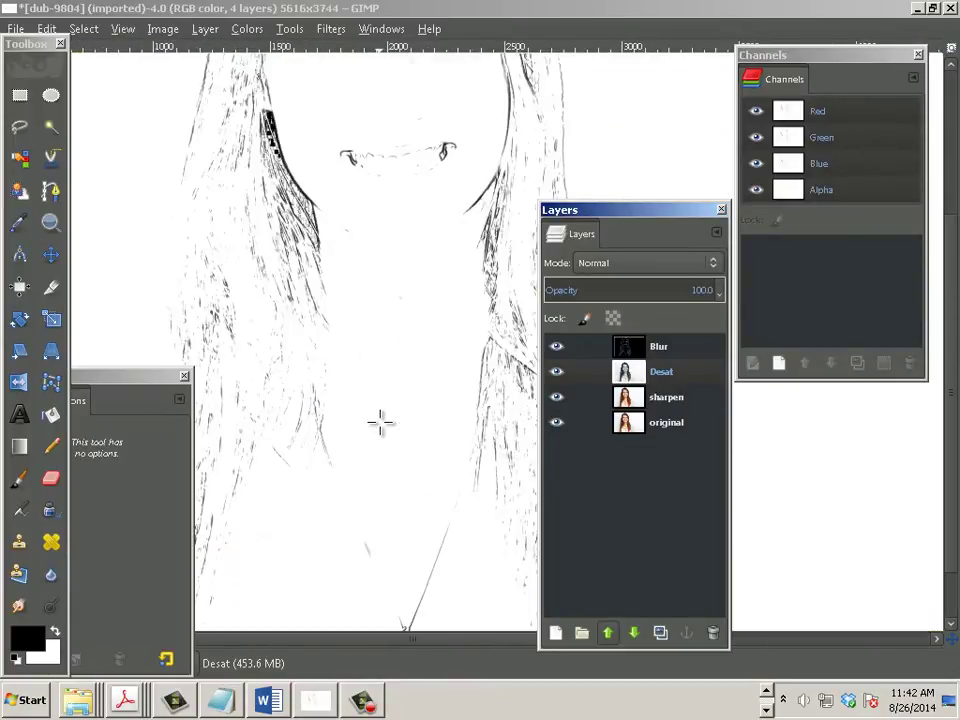
scroll(380, 424, down, 1)
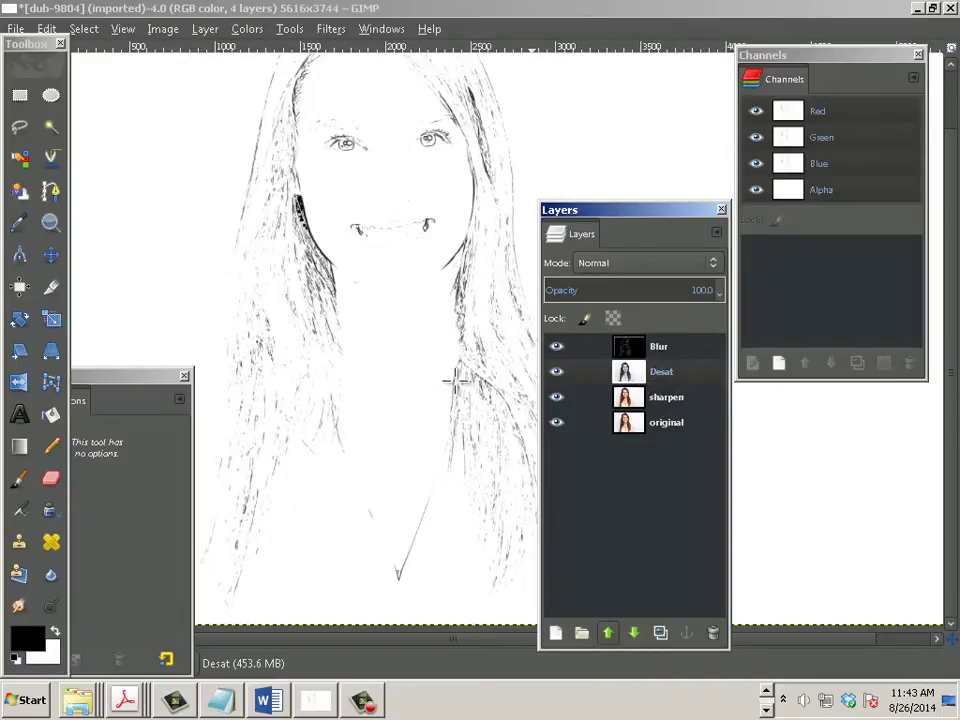
scroll(405, 377, down, 2)
drag(628, 236, 677, 272)
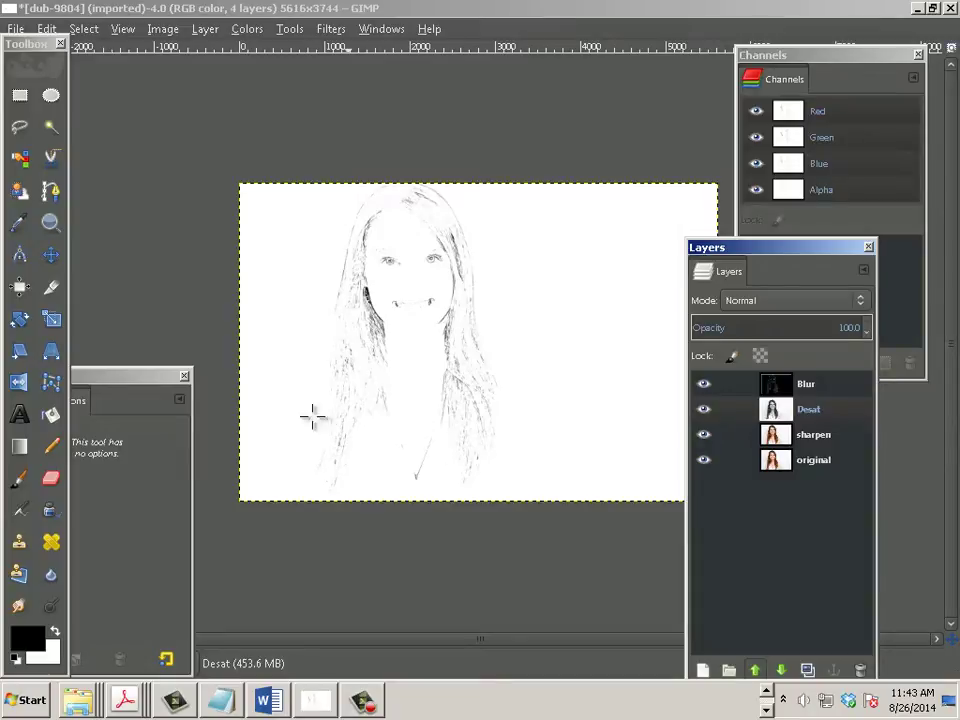
Step: Select the whole image with a rectangle selection and Copy Visible
click(21, 96)
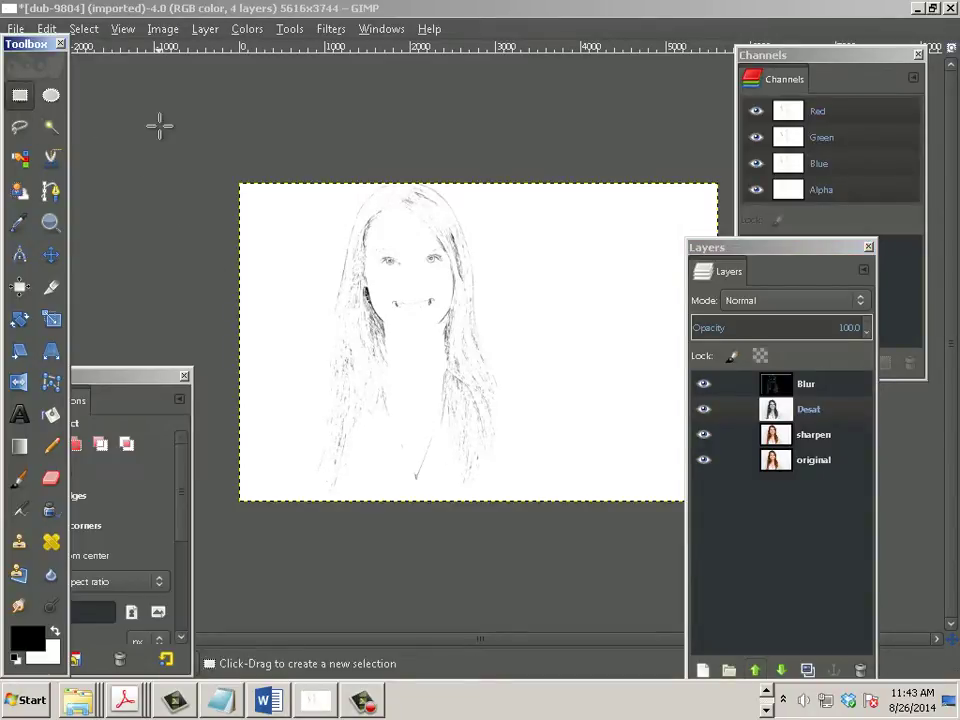
drag(158, 125, 754, 541)
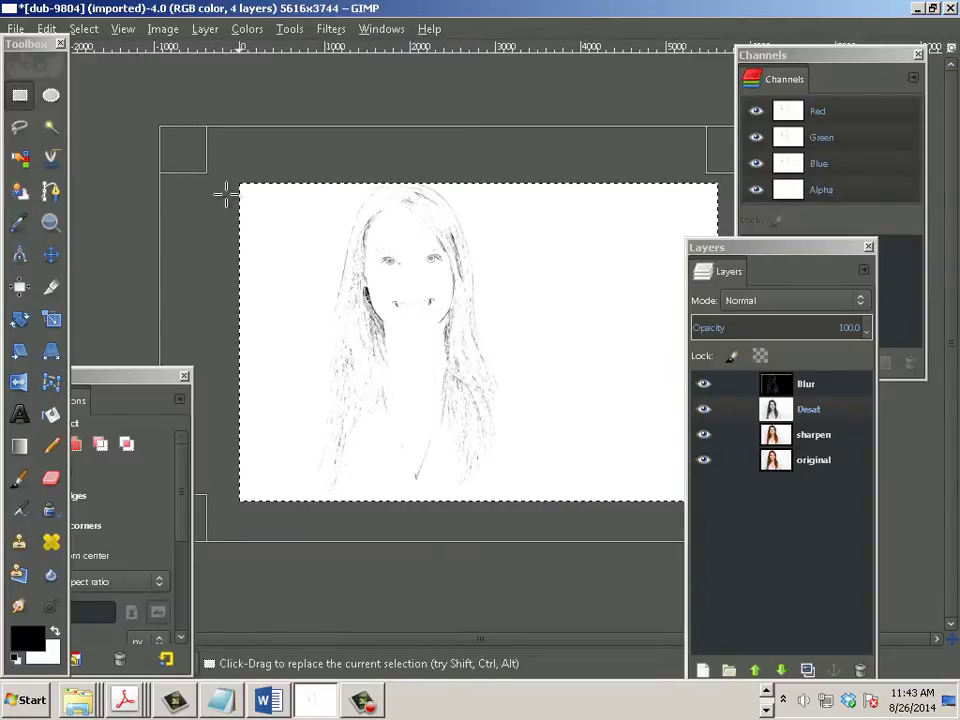
click(84, 28)
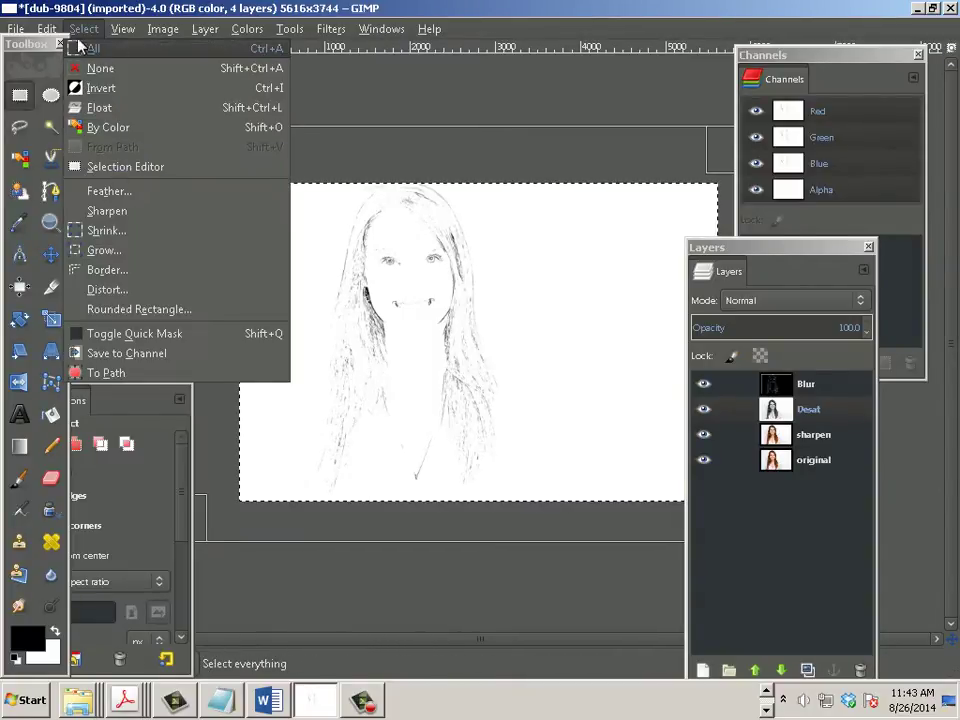
mouse_move(46, 28)
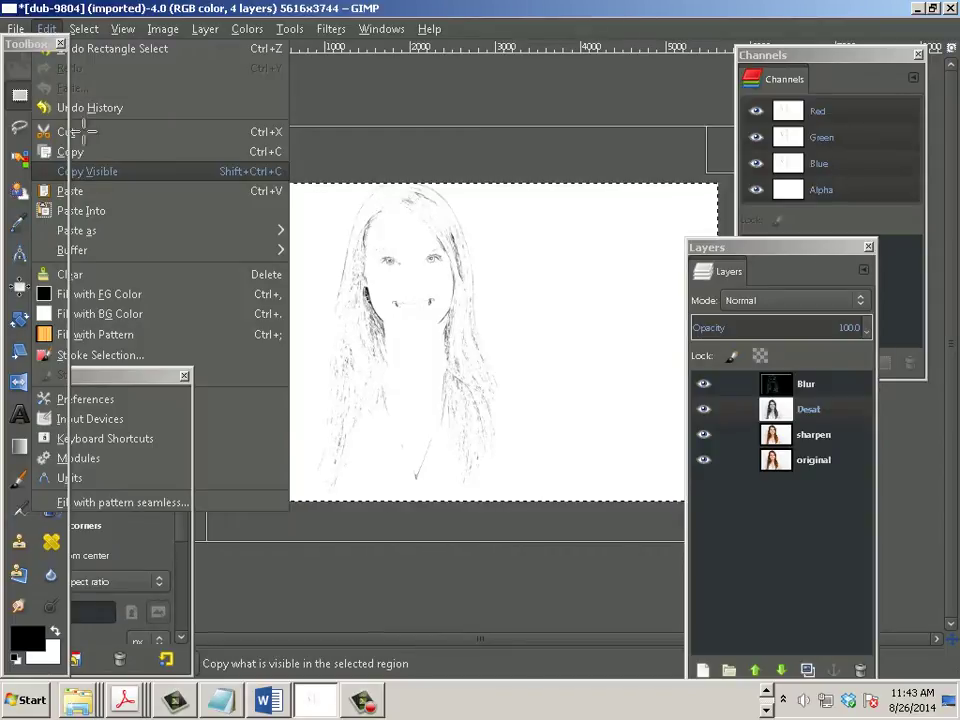
click(100, 175)
Step: Paste the copy as a new Clipboard layer and raise it to the top of the stack
click(46, 28)
mouse_move(93, 231)
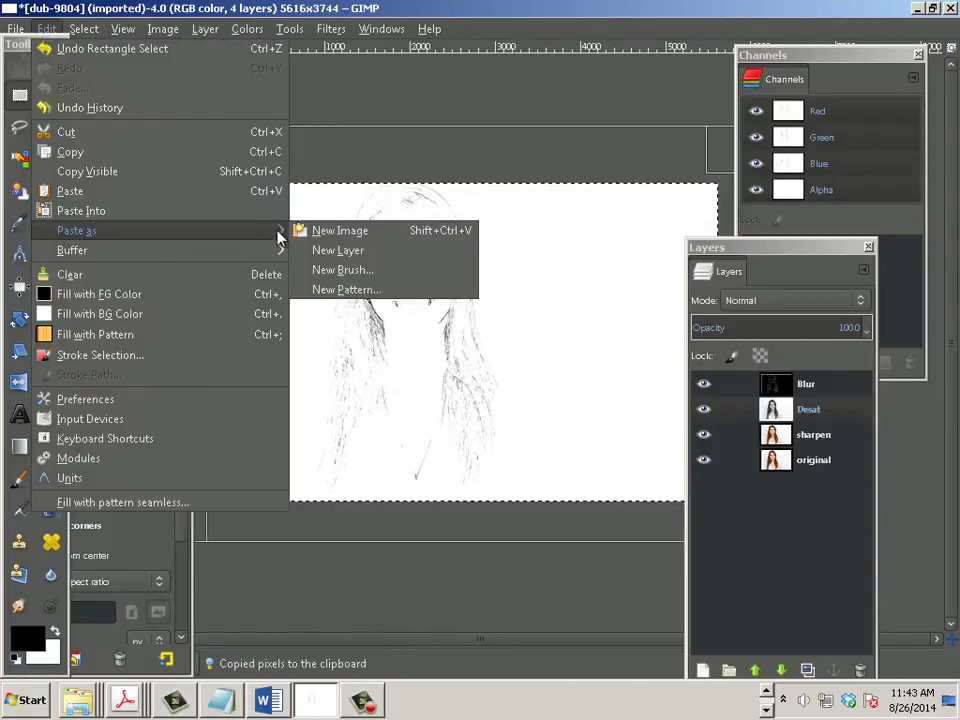
click(331, 253)
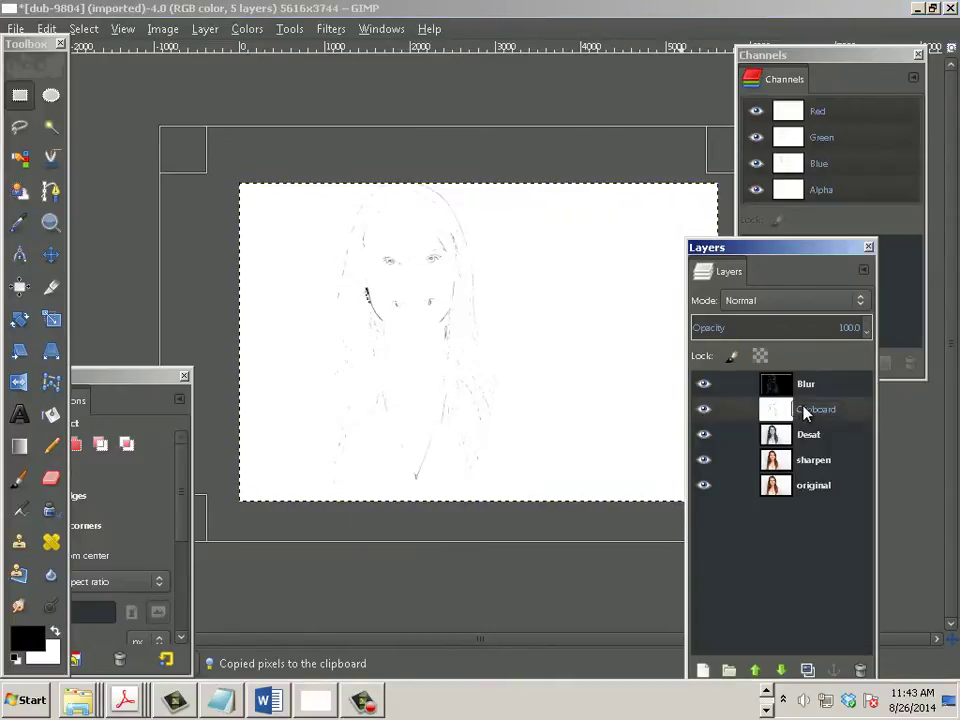
click(756, 667)
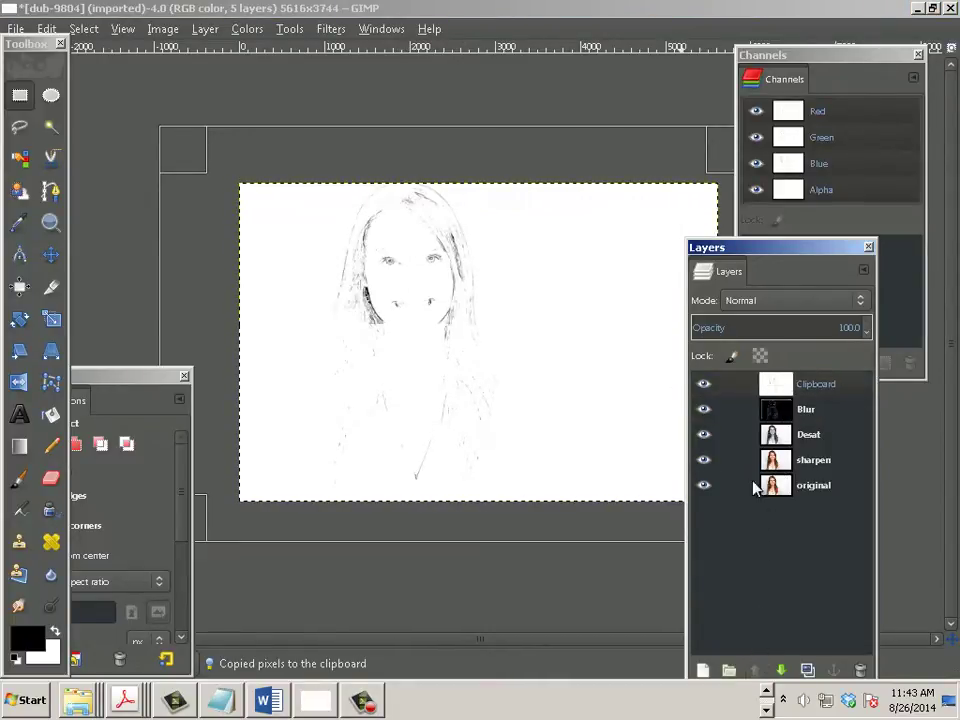
Step: Hide the Blur, Desat and sharpen layers
click(704, 410)
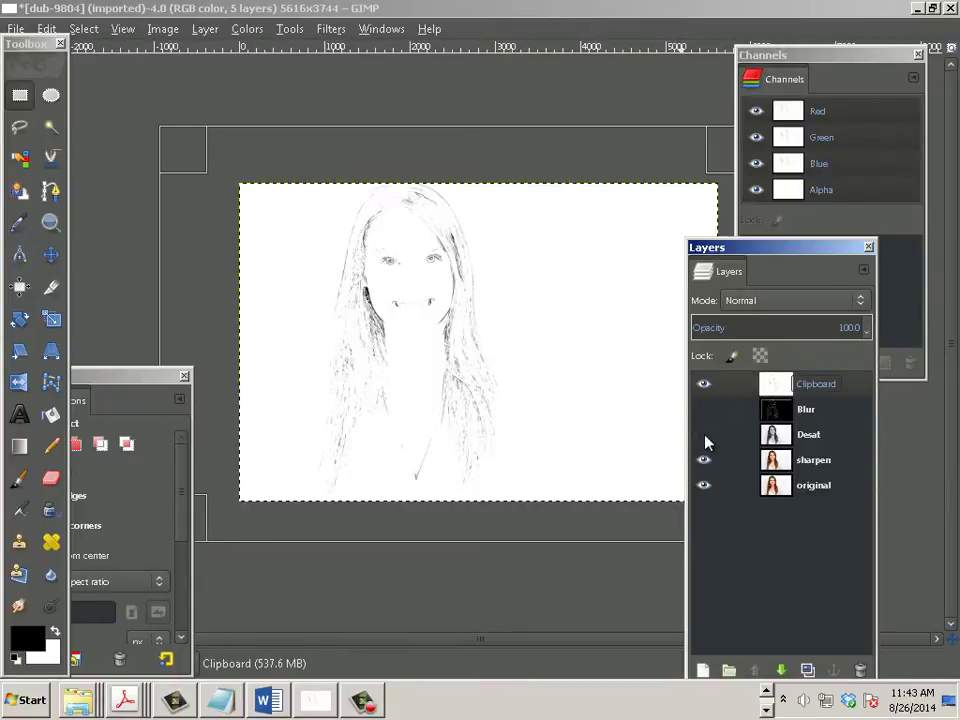
click(704, 459)
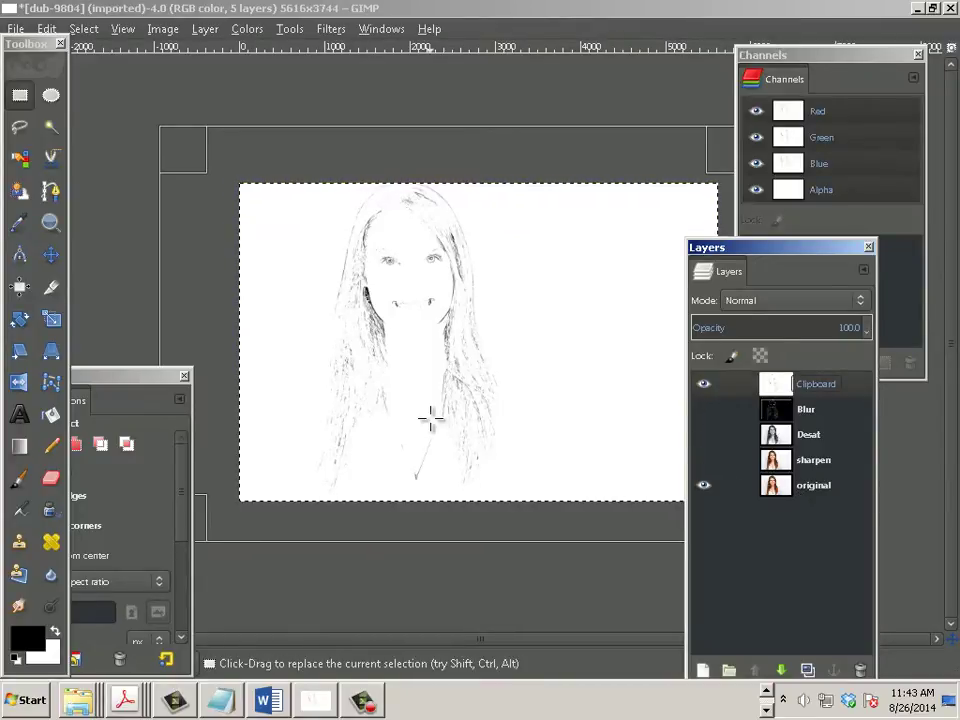
scroll(430, 376, up, 2)
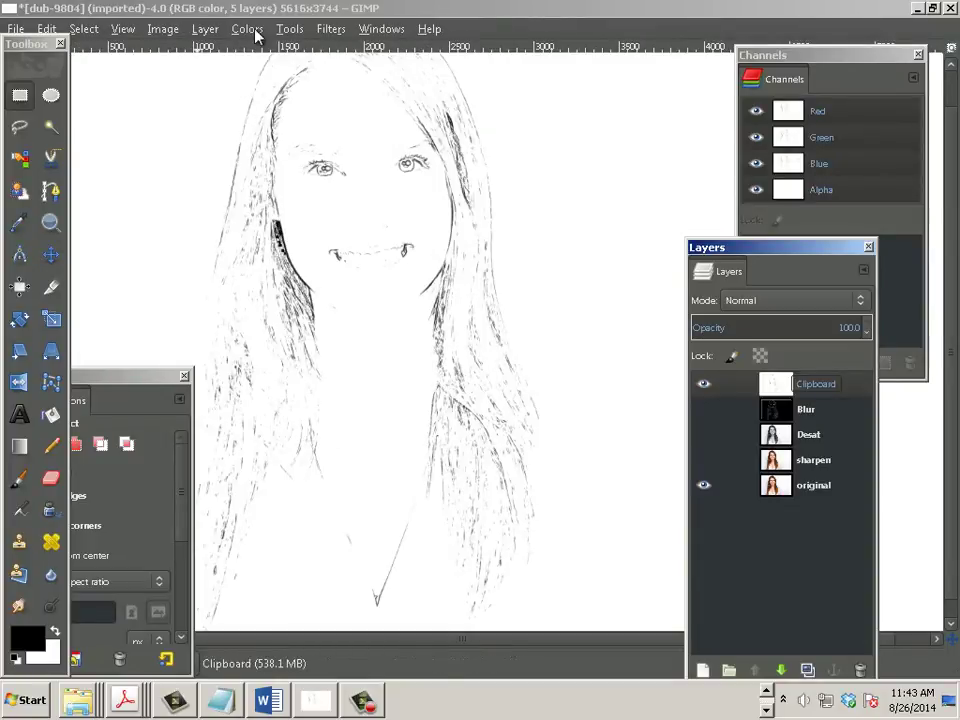
Step: Apply Levels to the Clipboard layer with black point 105 and gamma 0.45
click(287, 30)
mouse_move(247, 30)
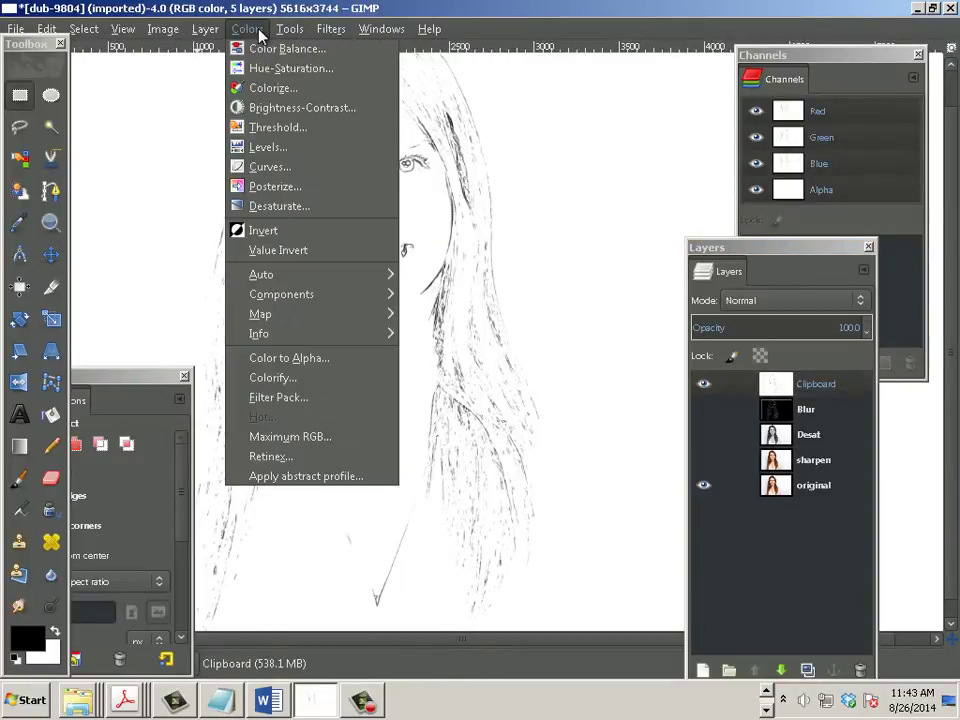
click(279, 147)
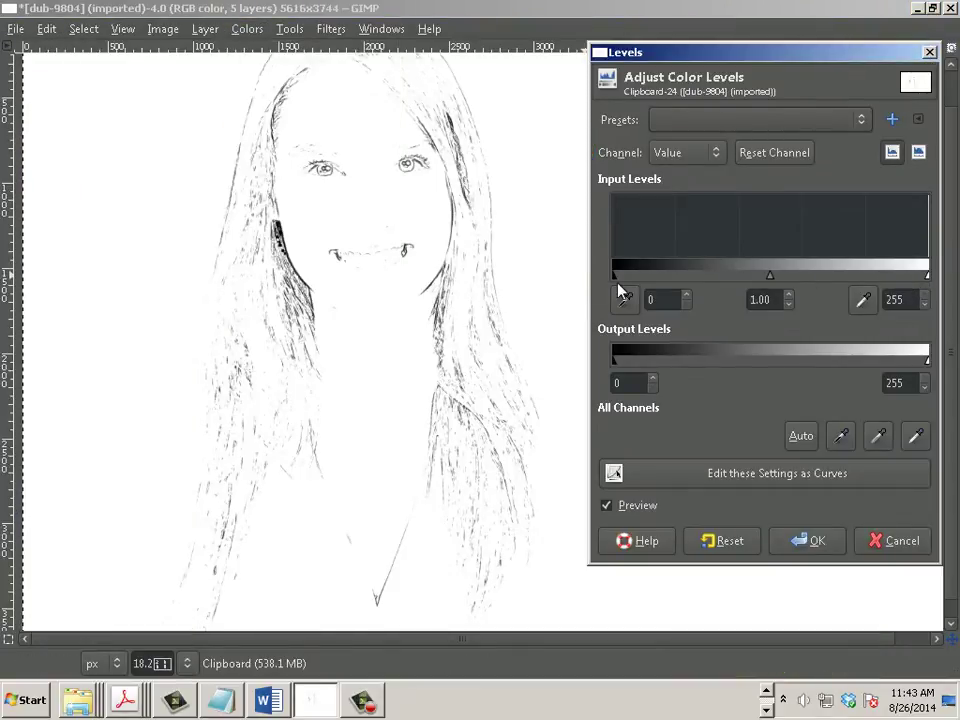
drag(619, 281, 743, 281)
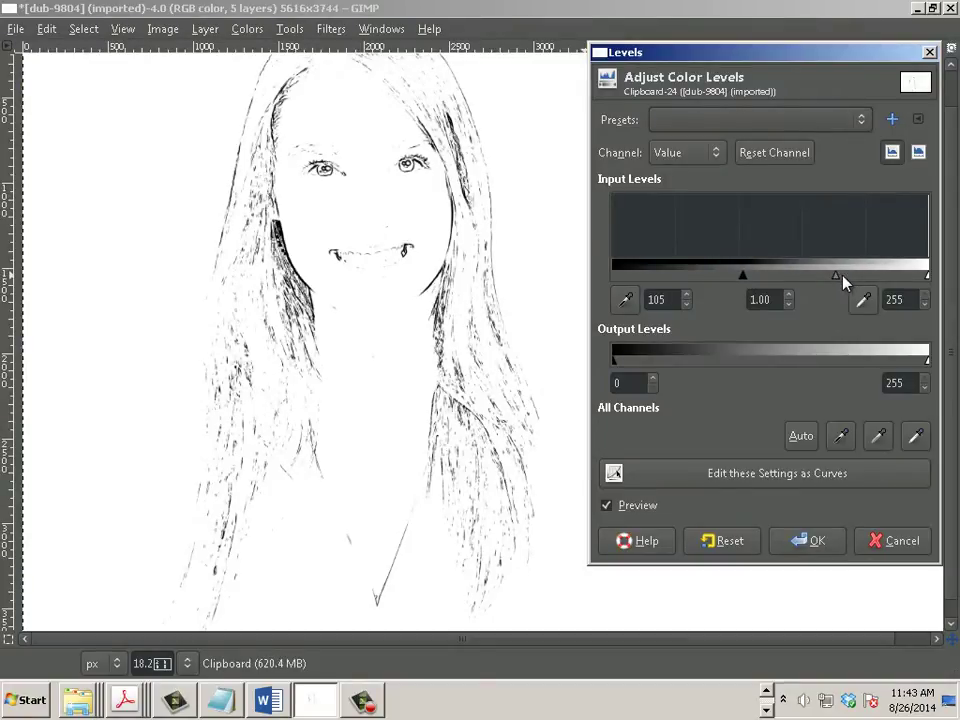
drag(837, 278, 869, 286)
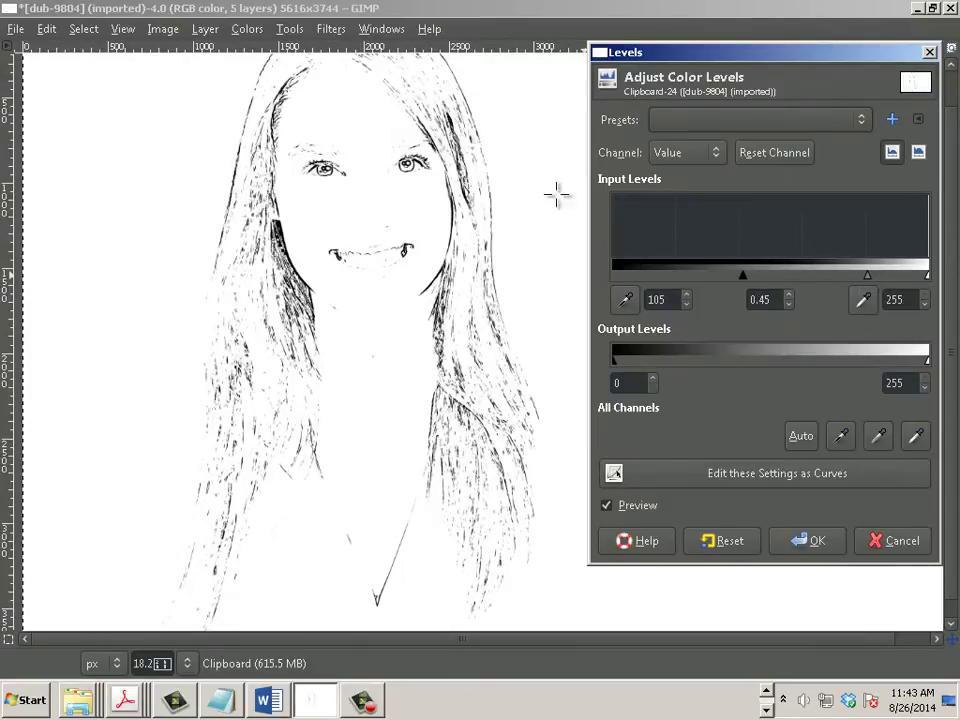
click(822, 550)
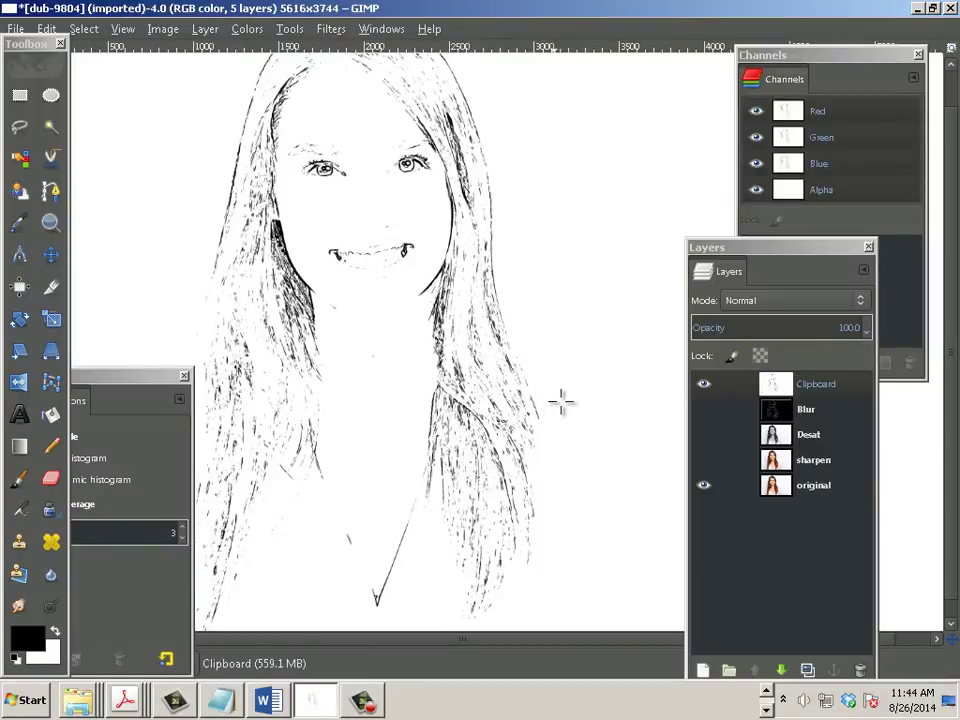
Step: Rename Clipboard to Darks, then duplicate the original layer and name the copy Super Sharp
double_click(818, 384)
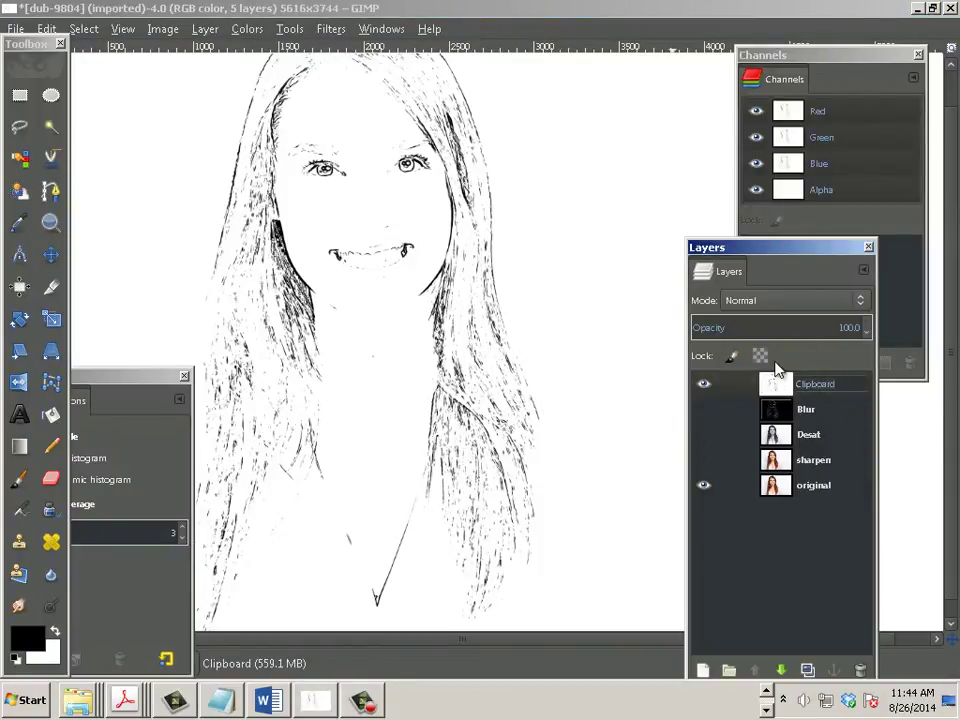
key(Return)
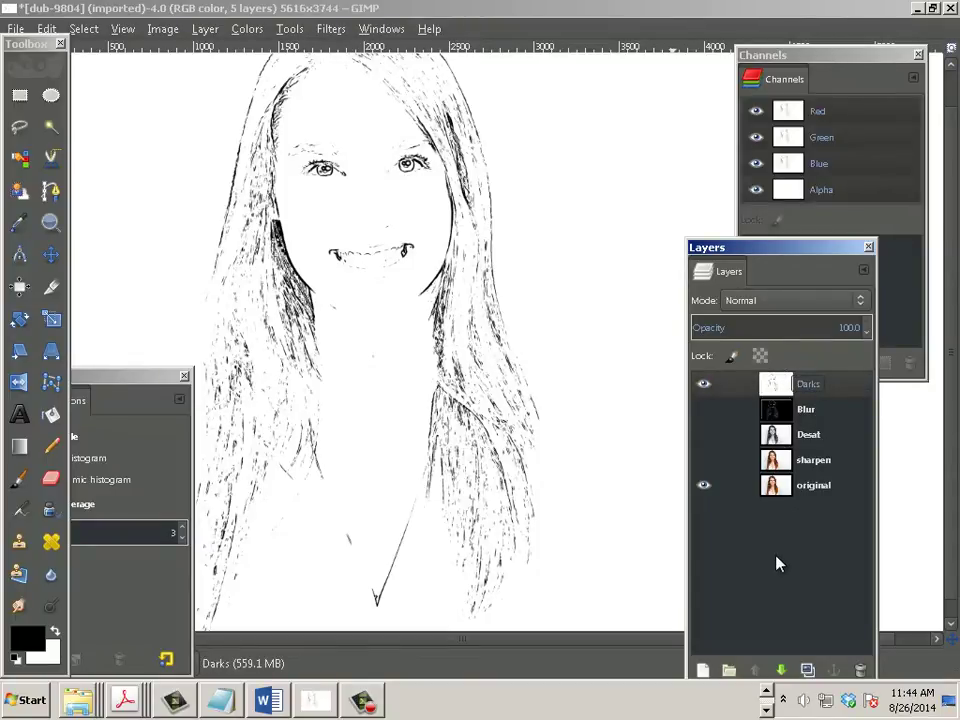
click(812, 485)
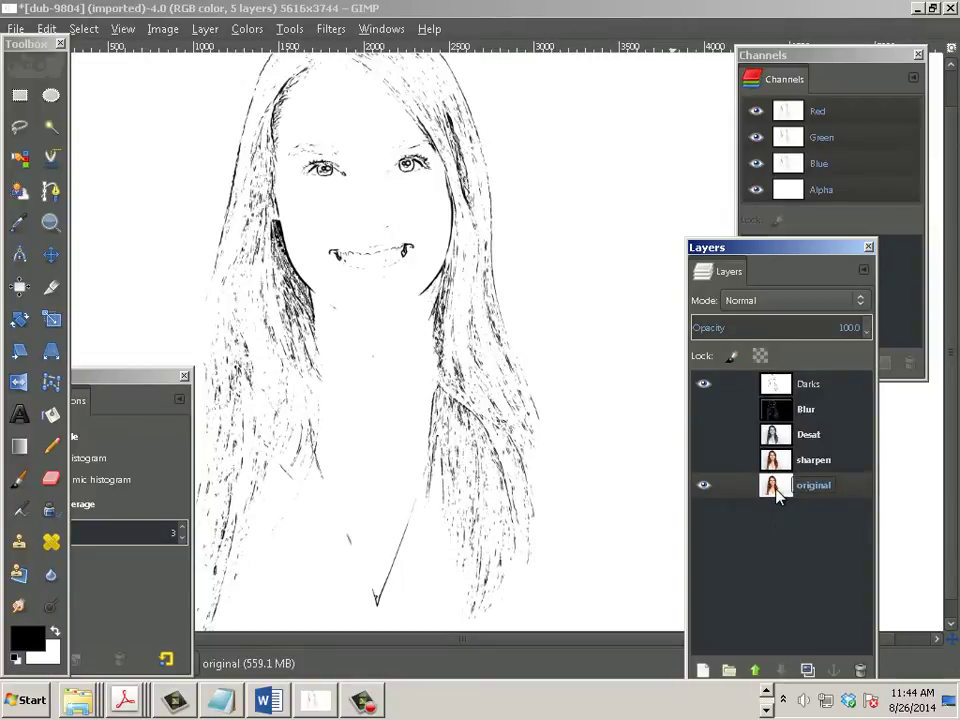
click(807, 669)
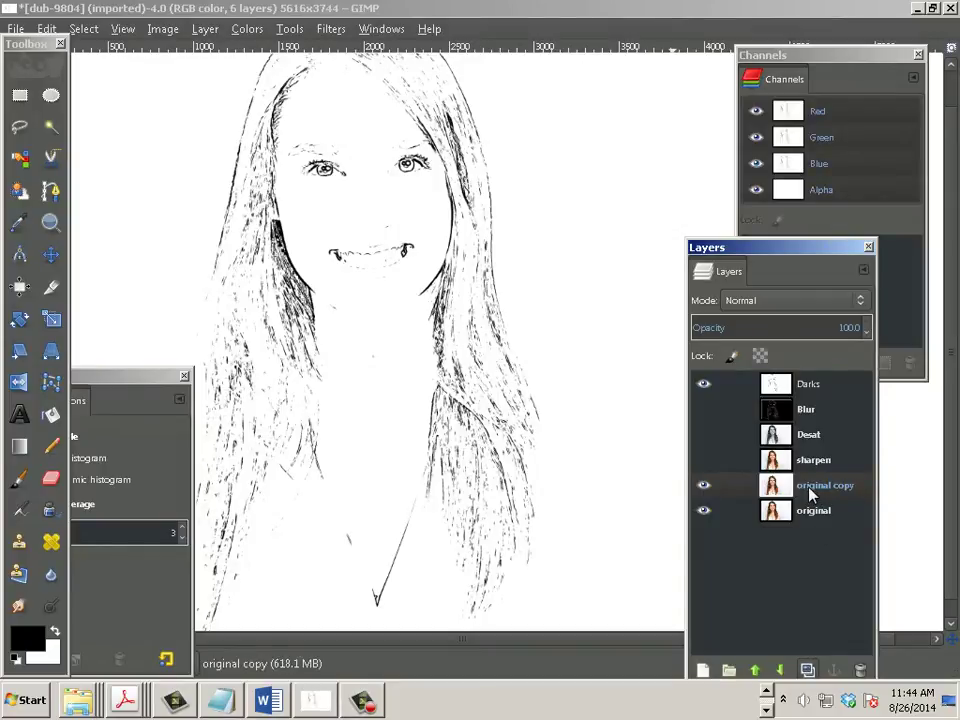
double_click(805, 488)
text(s)
text(uper Sharp)
key(Return)
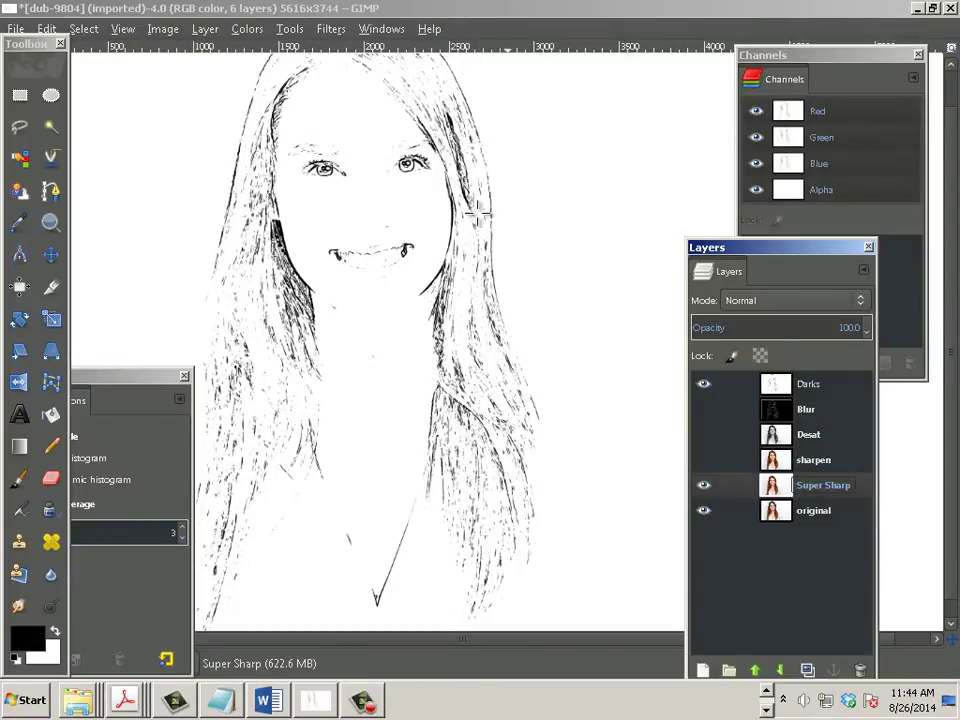
Step: Hide the Darks layer to reveal the colour photo
click(703, 384)
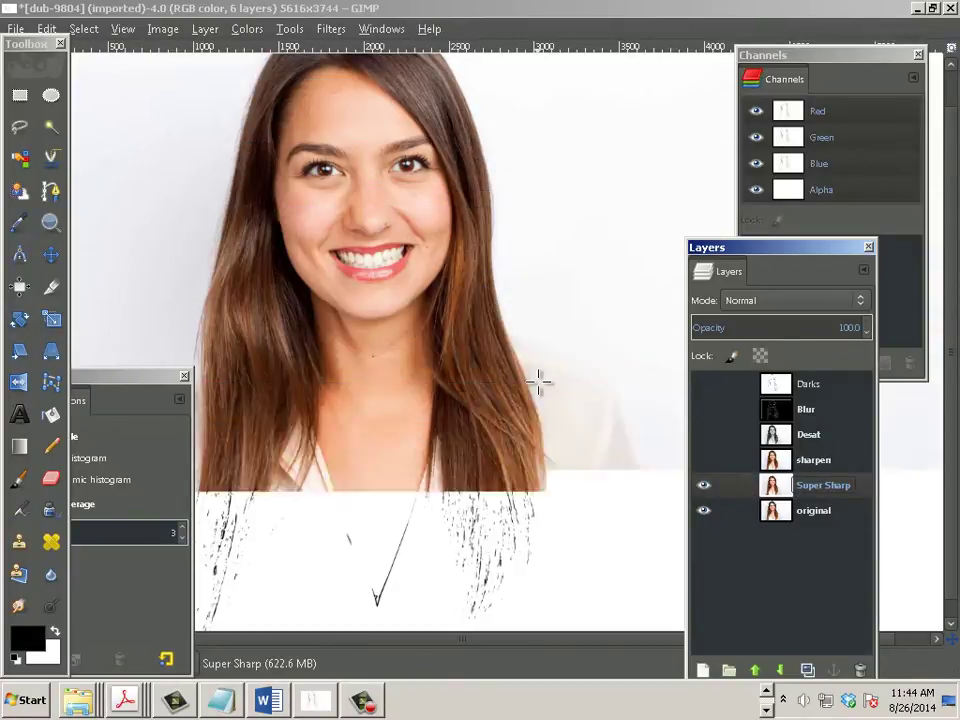
scroll(380, 189, up, 2)
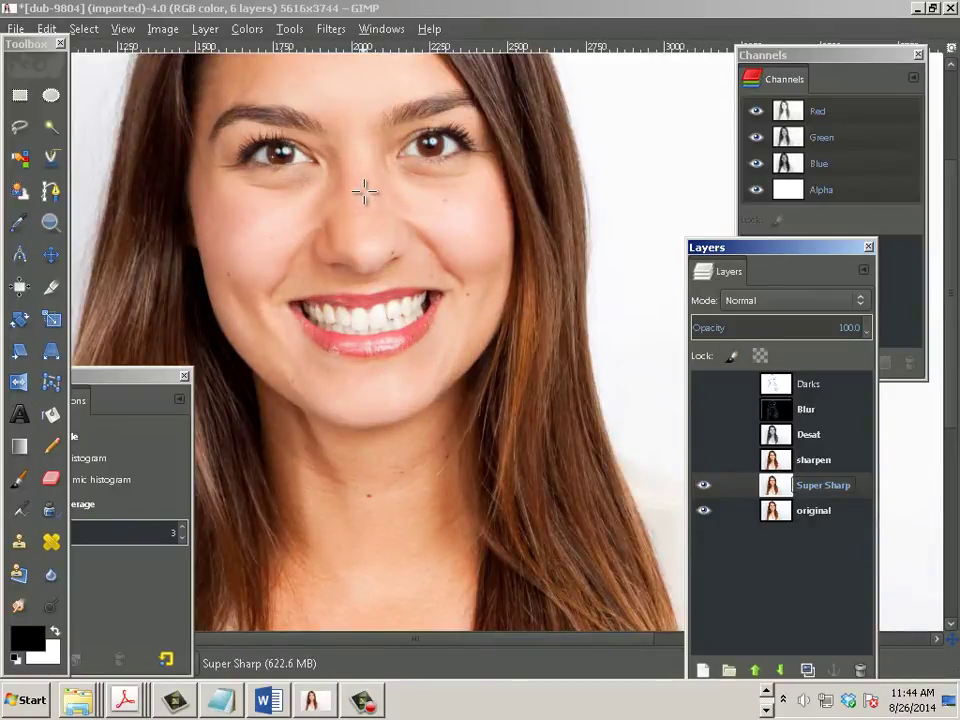
scroll(366, 191, up, 1)
Step: Apply Unsharp Mask to Super Sharp with radius 72.2, amount 1.44, threshold 15
click(328, 29)
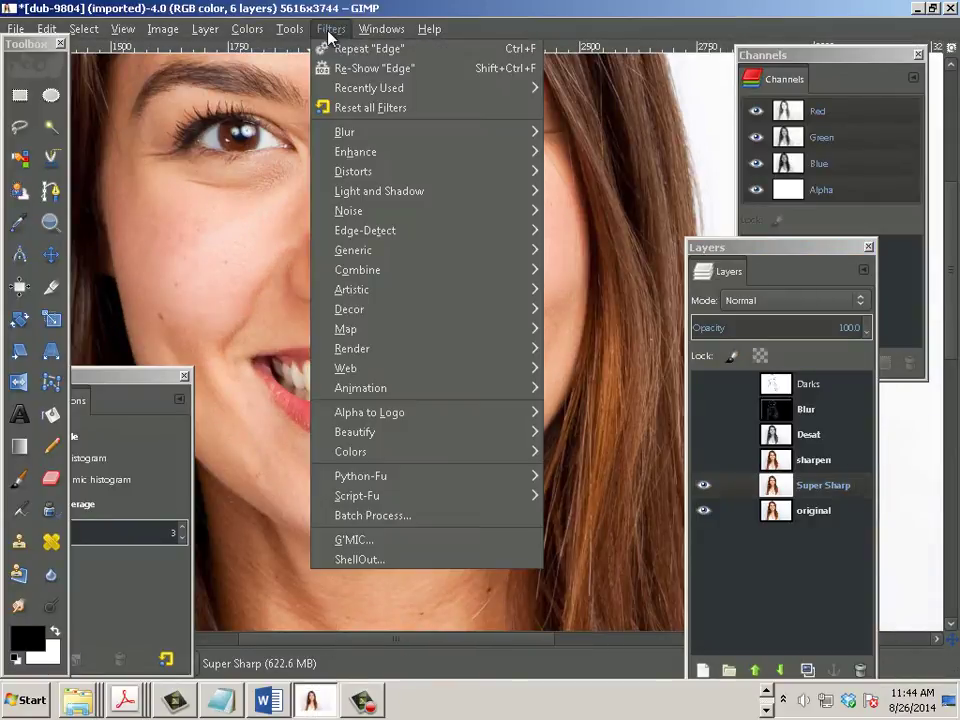
mouse_move(378, 160)
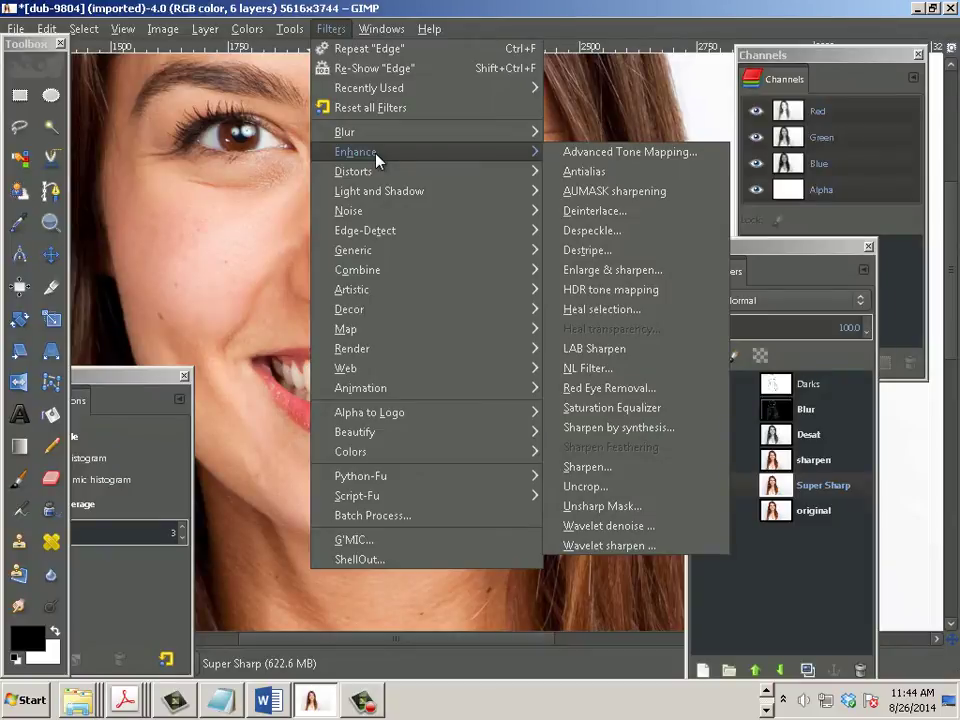
click(674, 515)
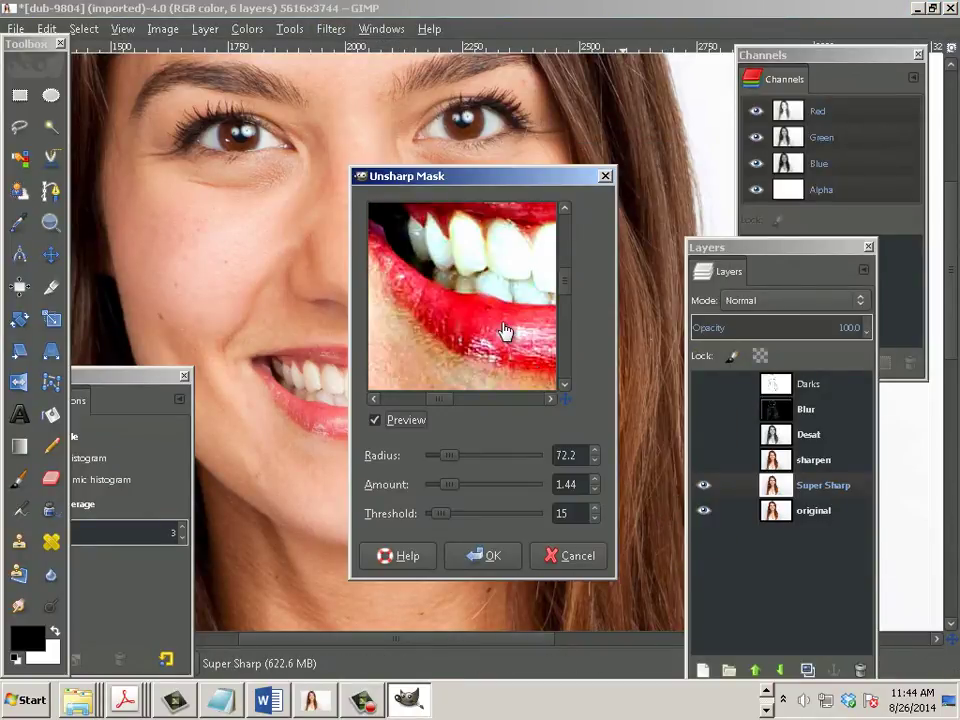
drag(506, 332, 484, 317)
drag(448, 259, 459, 227)
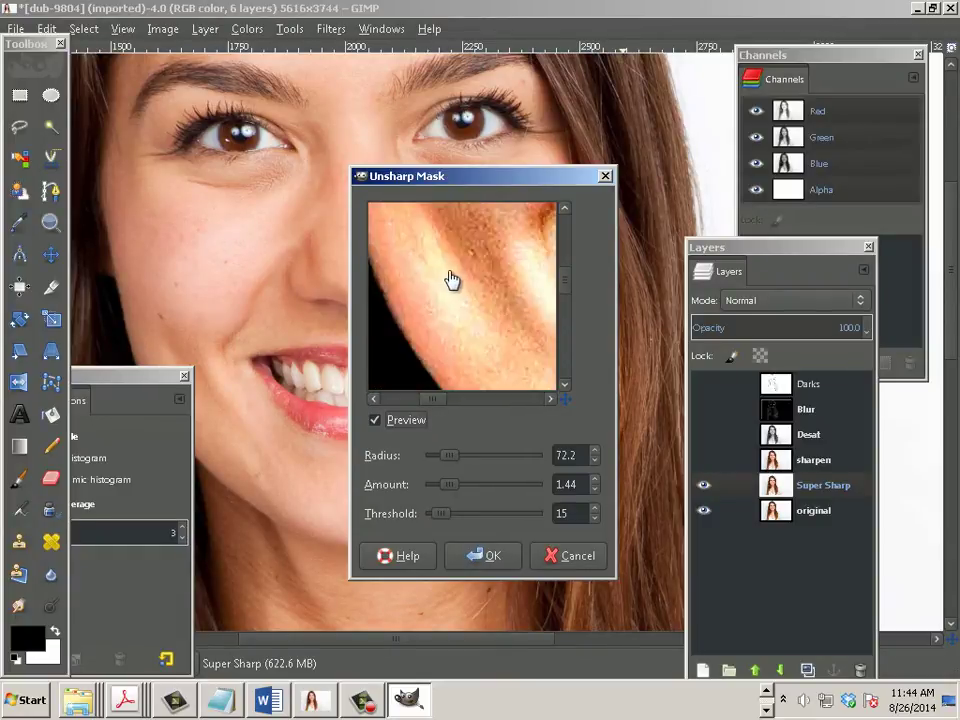
drag(454, 272, 456, 349)
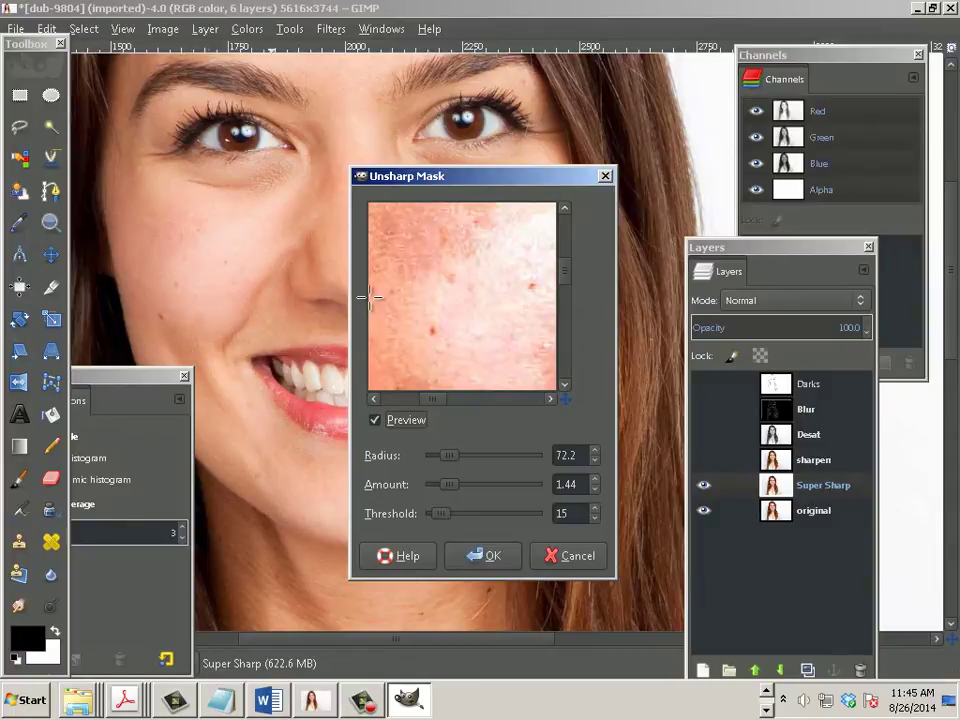
drag(407, 311, 437, 336)
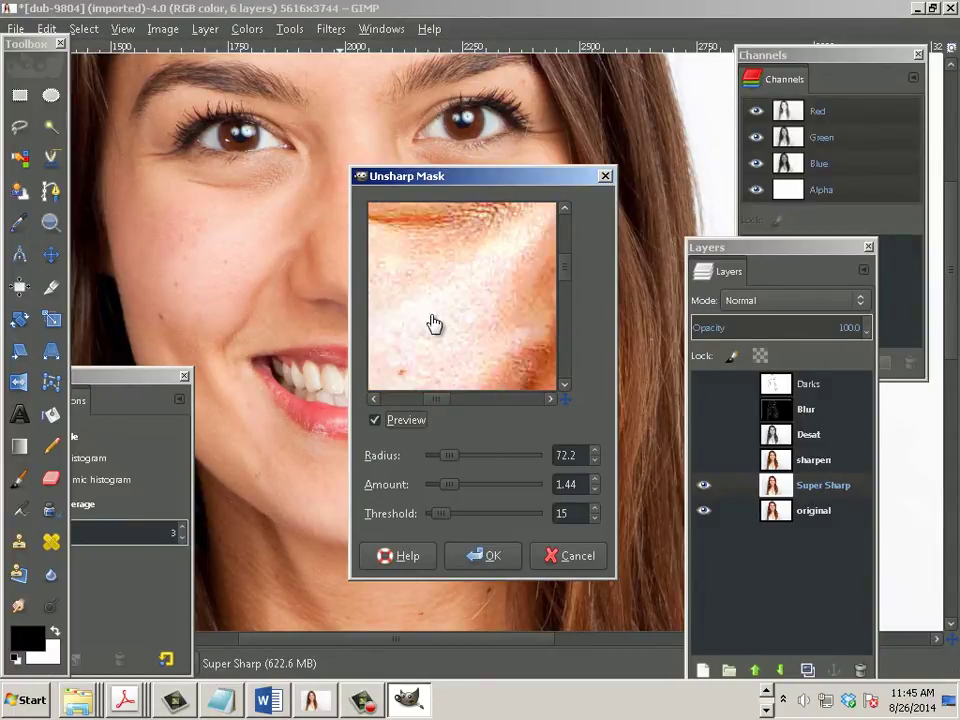
drag(455, 347, 481, 270)
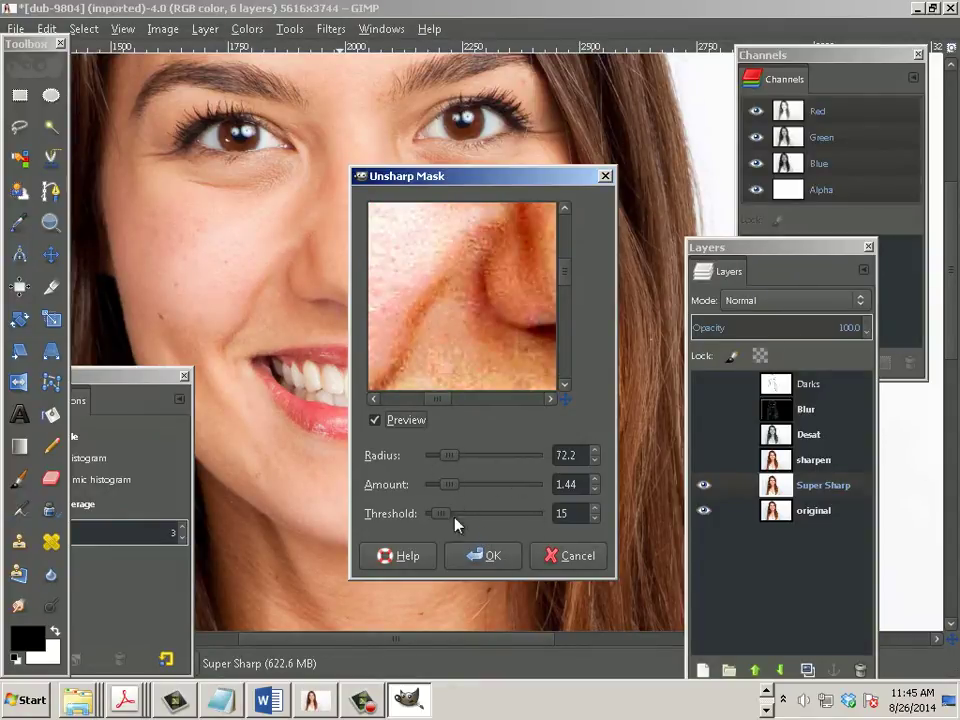
click(489, 557)
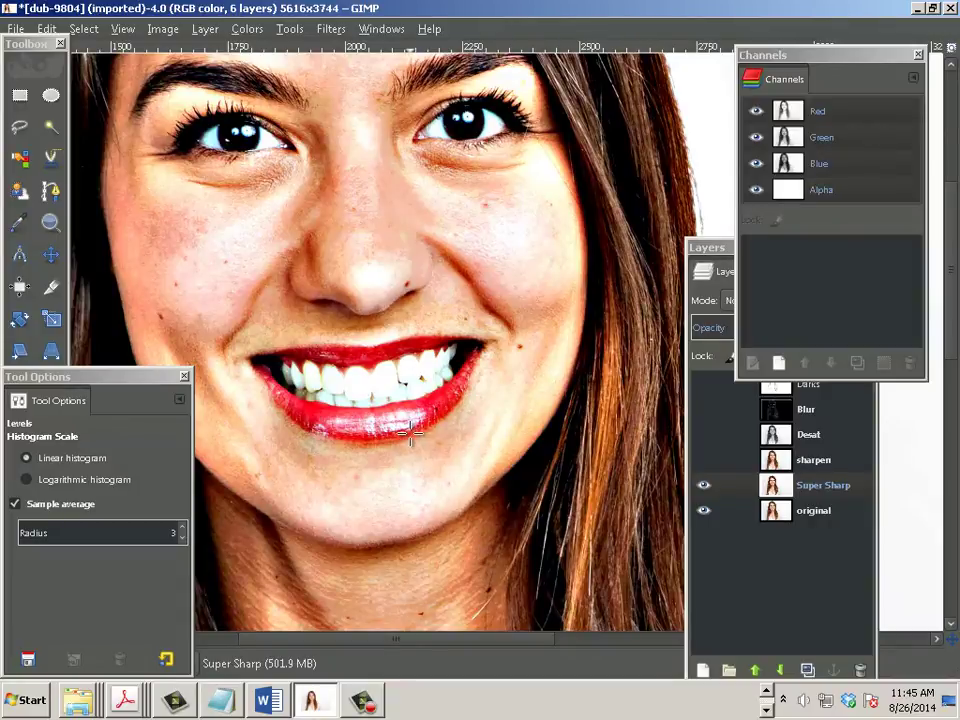
Step: Zoom out on the sharpened portrait, restore the side panels, and browse the Image and Colors menus
scroll(410, 432, down, 2)
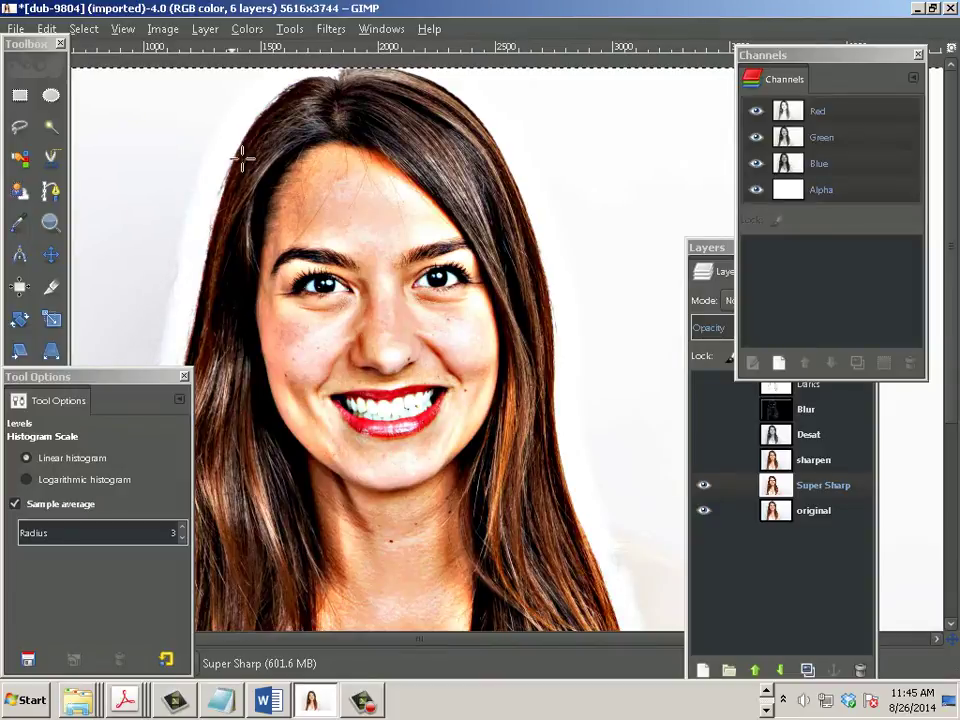
key(Tab)
click(162, 30)
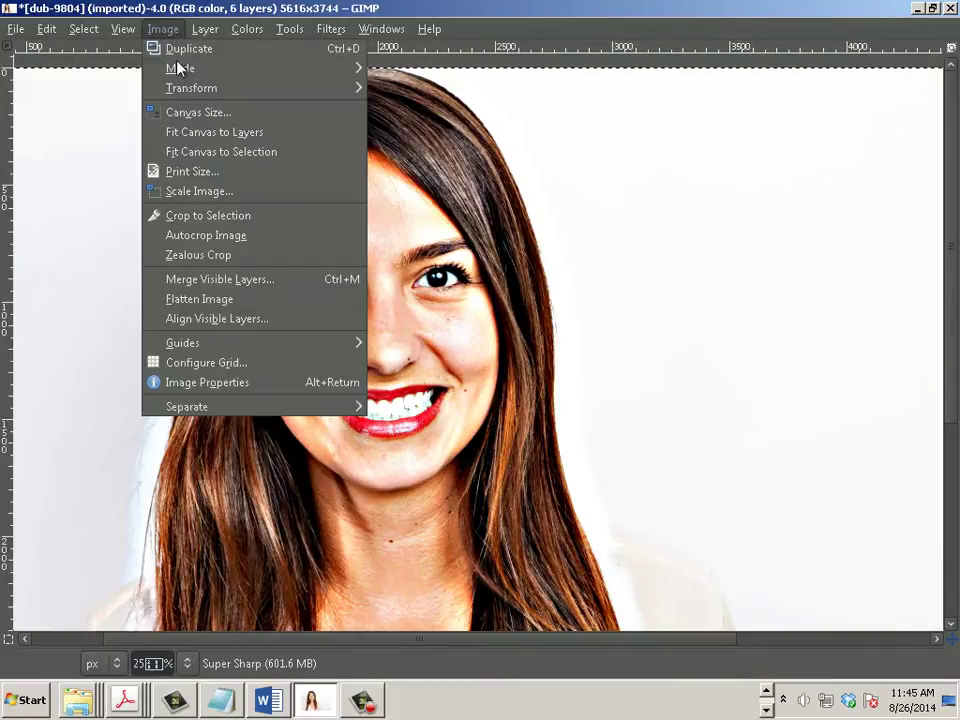
key(Tab)
key(Escape)
click(163, 29)
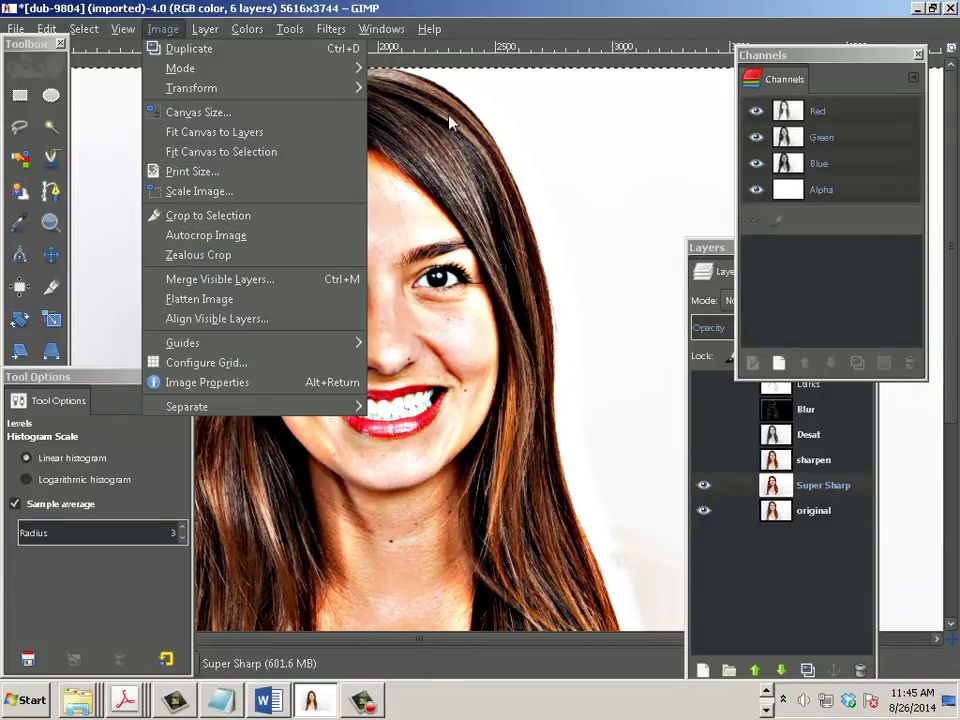
mouse_move(245, 34)
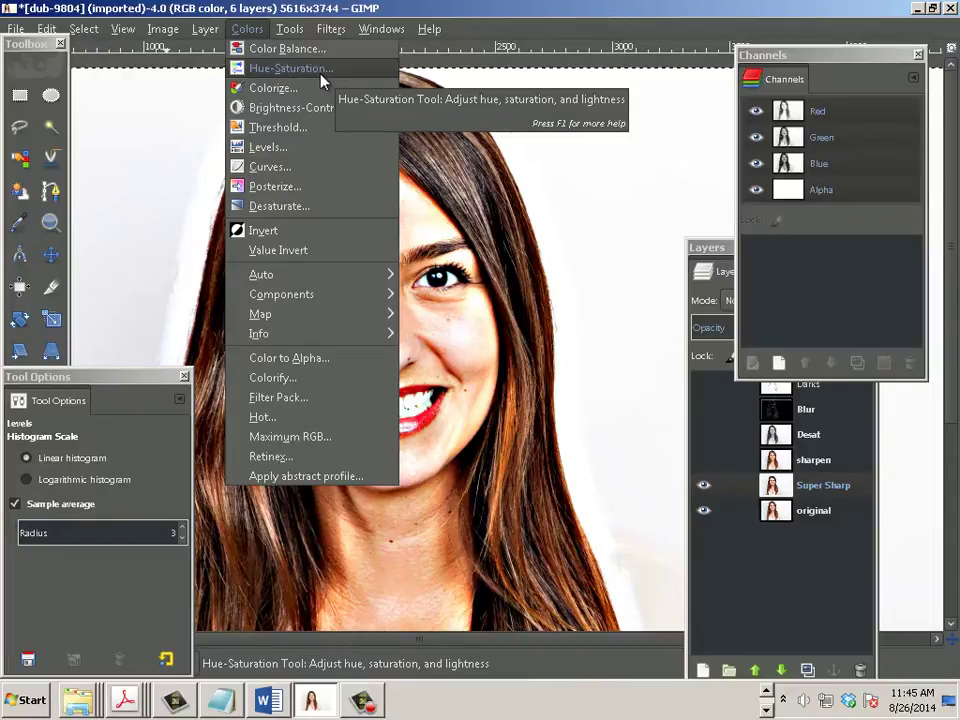
Step: Desaturate Super Sharp by Luminosity, then duplicate it as a Super Sharp copy layer
click(300, 207)
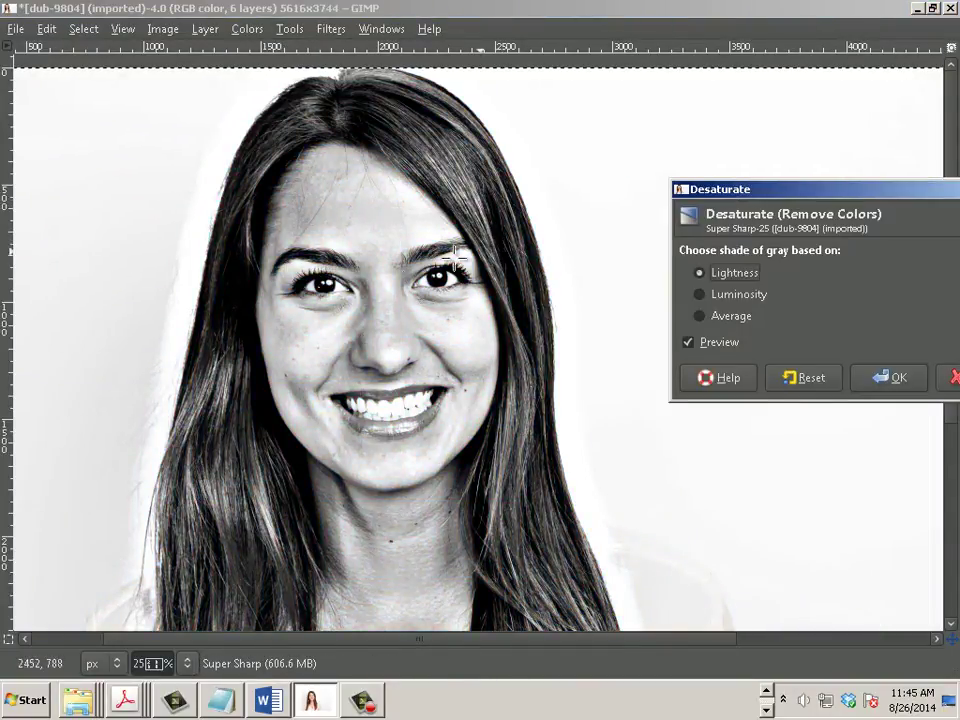
click(701, 297)
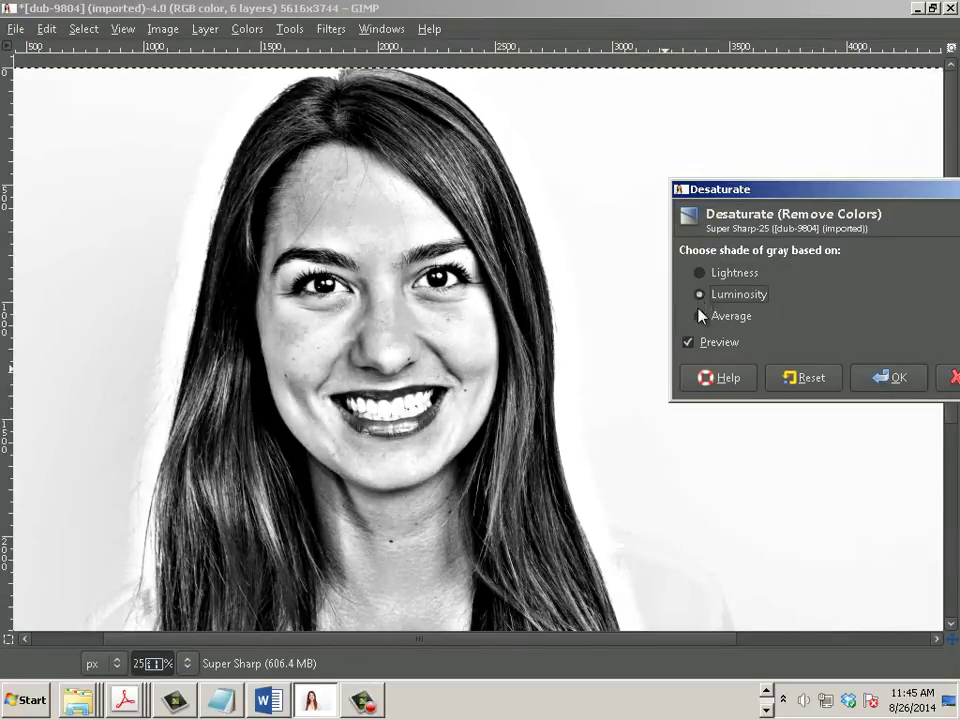
click(700, 317)
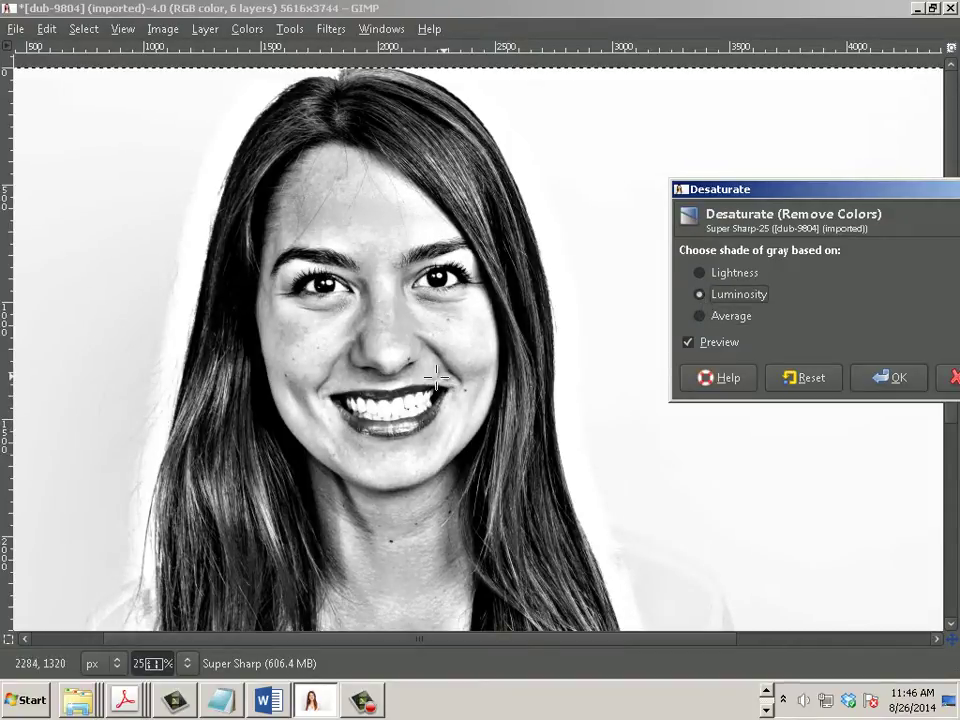
click(910, 386)
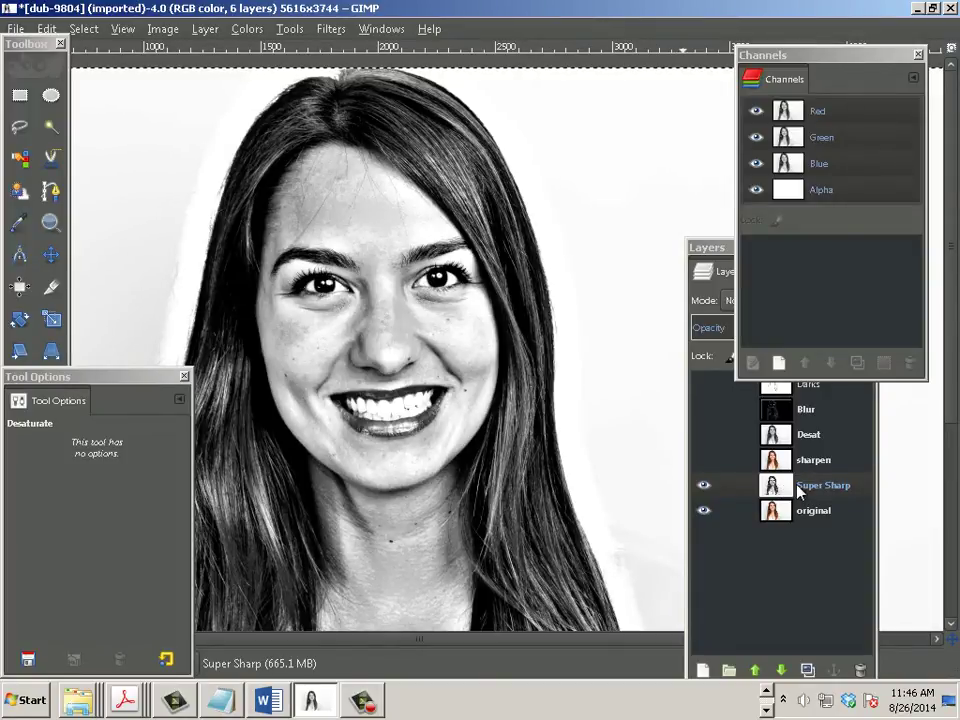
click(809, 670)
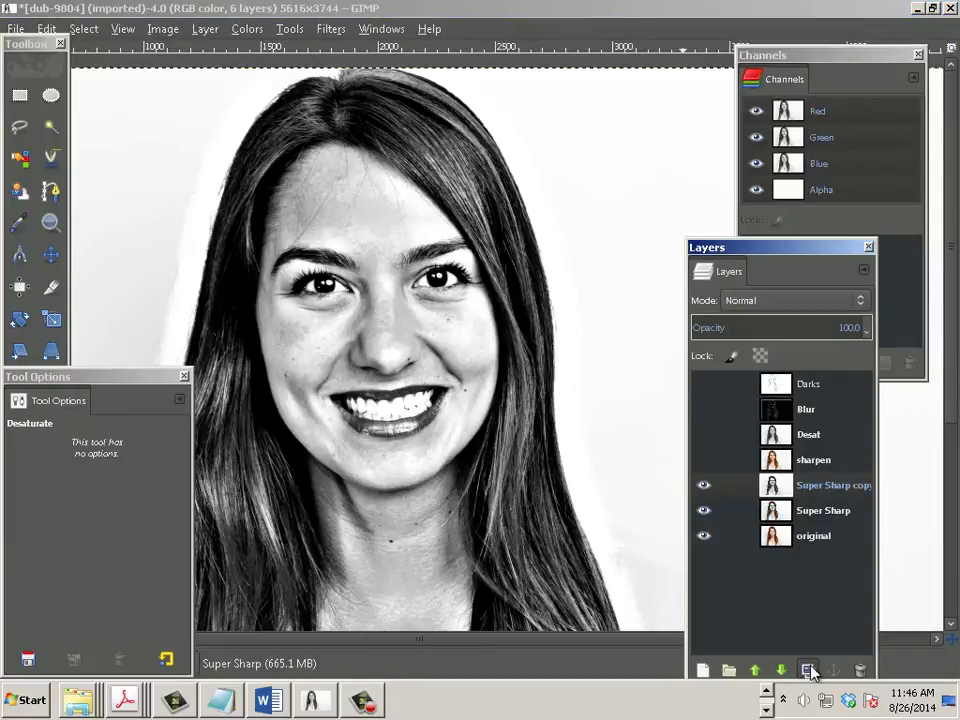
double_click(812, 488)
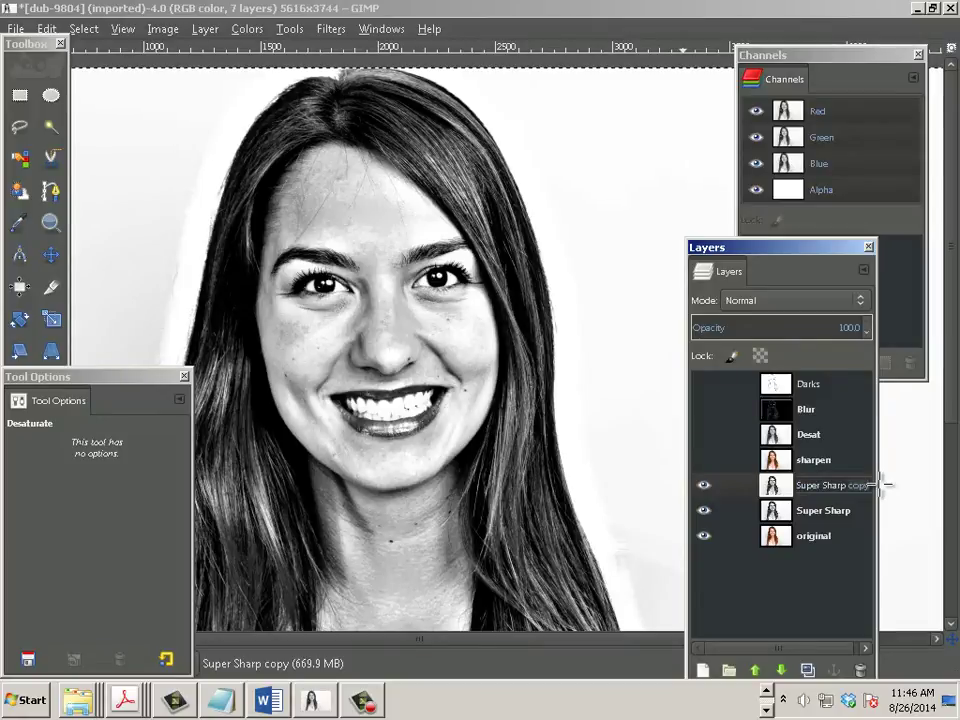
Step: Name the copy Super Sharp invert, invert its colours, and set its mode to Dodge
key(Return)
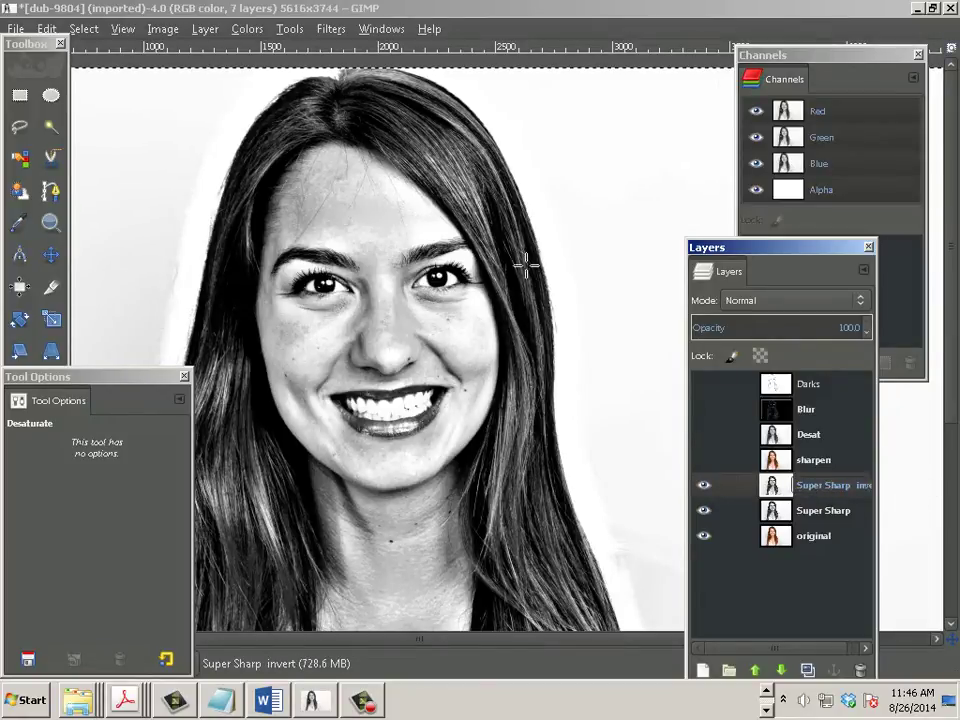
click(240, 29)
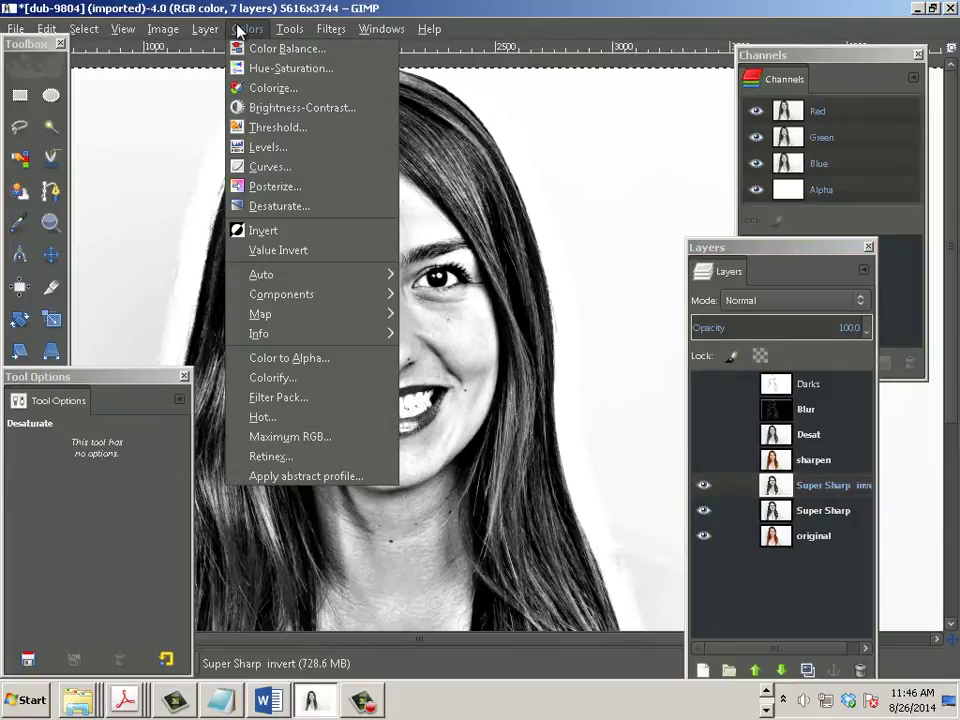
click(300, 230)
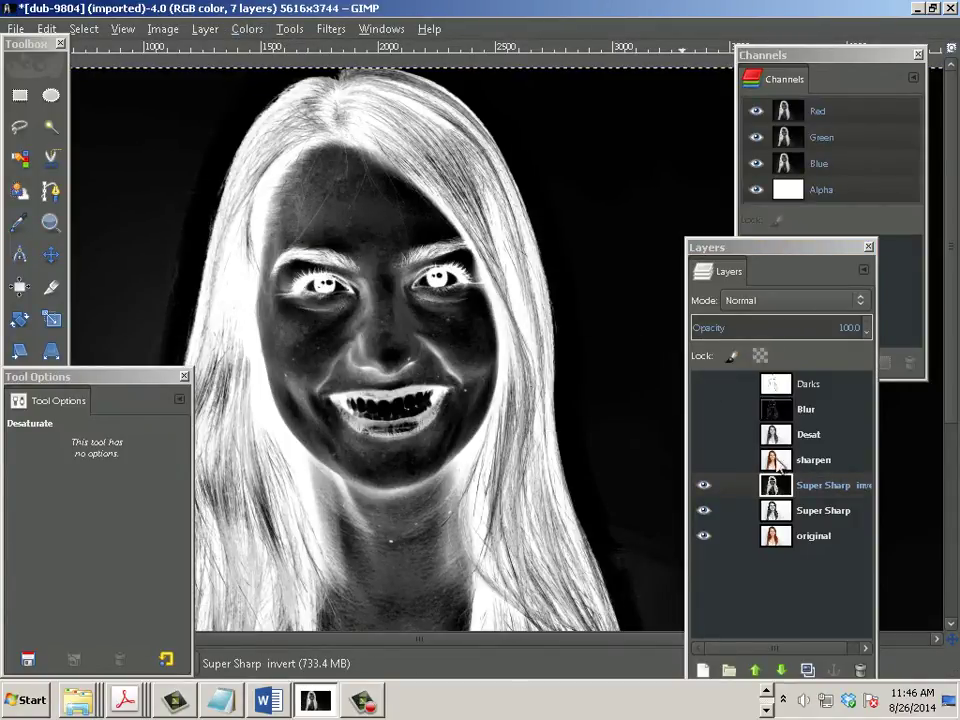
click(776, 302)
click(776, 414)
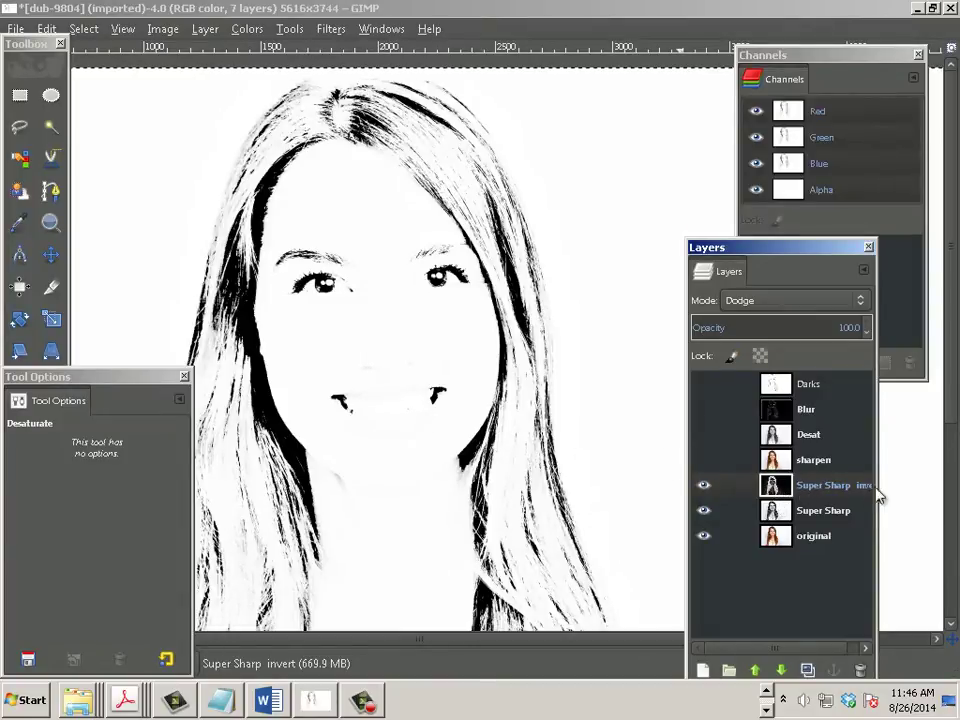
Step: Apply a 5 px Gaussian blur twice to Super Sharp invert, then zoom out
click(329, 29)
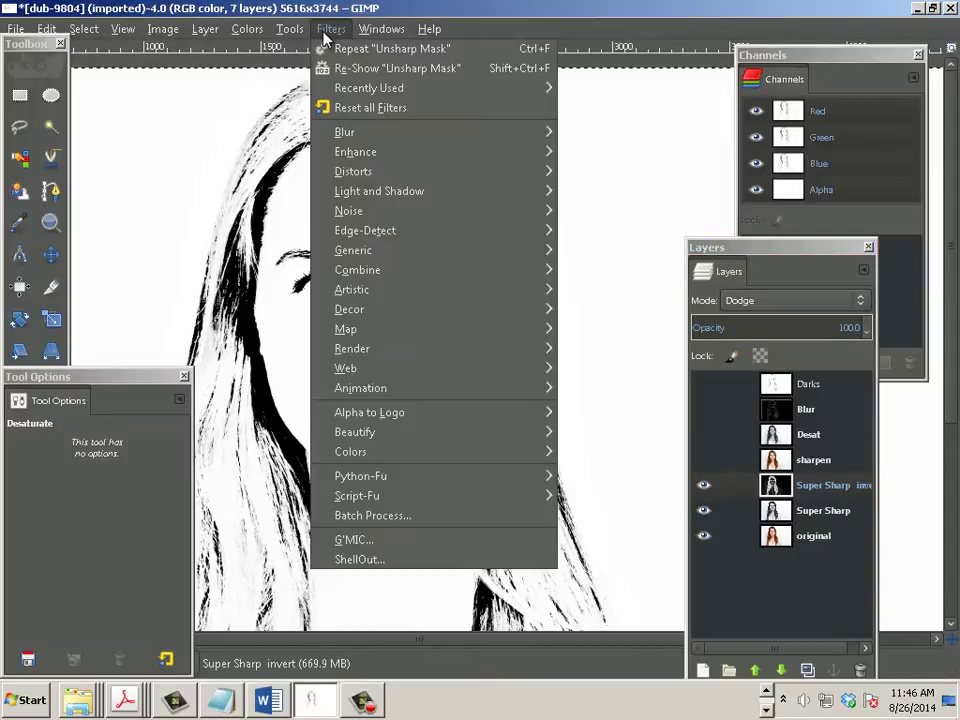
mouse_move(440, 132)
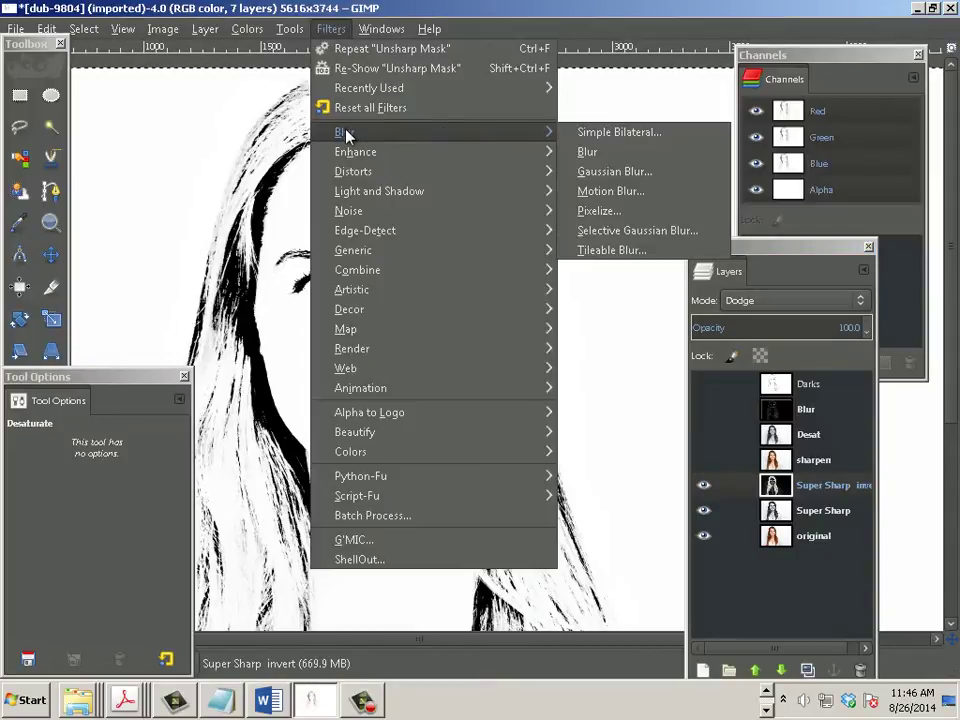
click(612, 172)
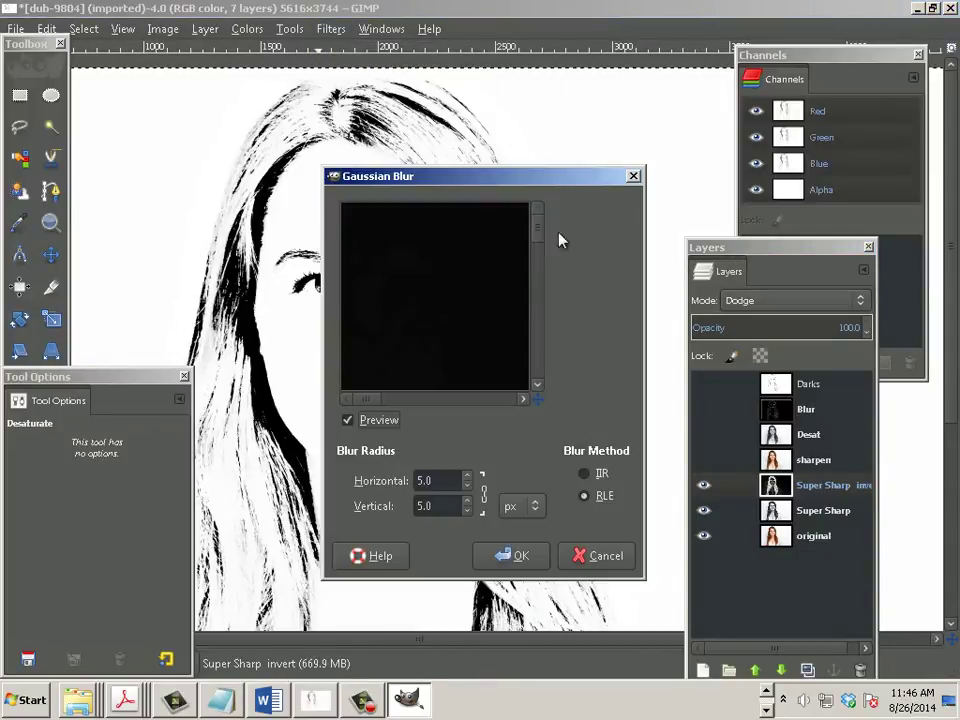
click(509, 554)
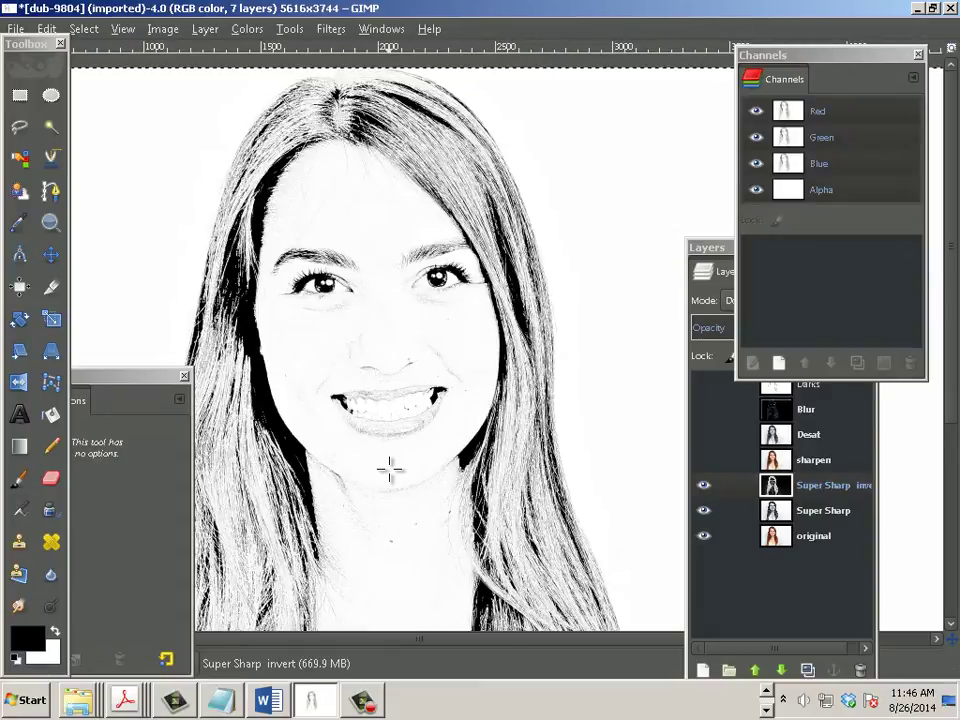
key(ctrl+f)
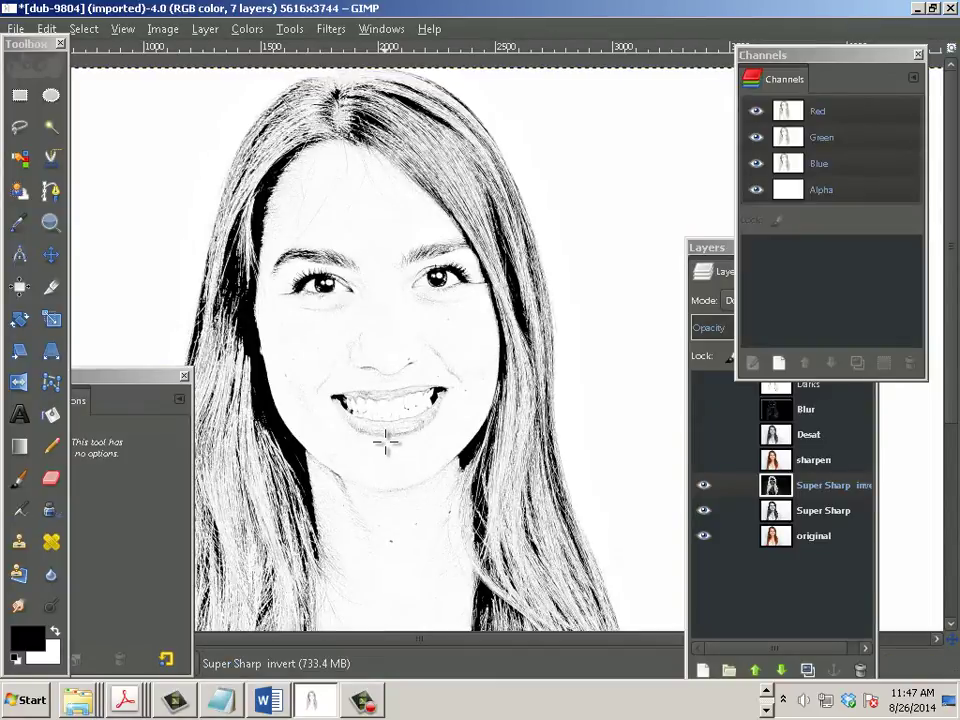
key(minus)
key(minus)
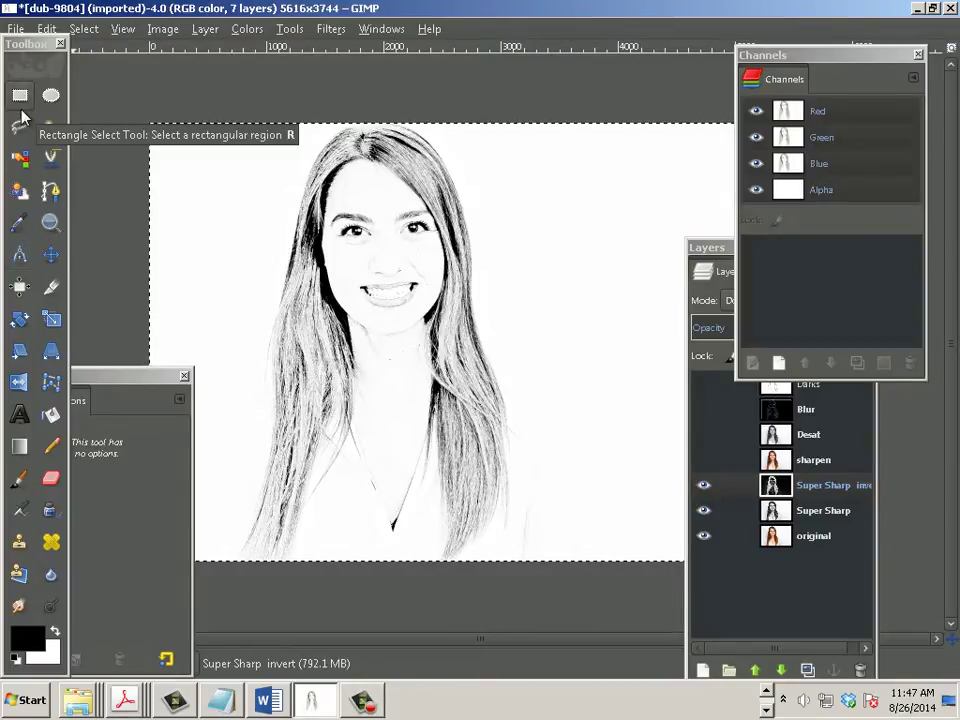
Step: Copy the whole visible sketch and paste it into the image as a new layer
key(Tab)
click(46, 28)
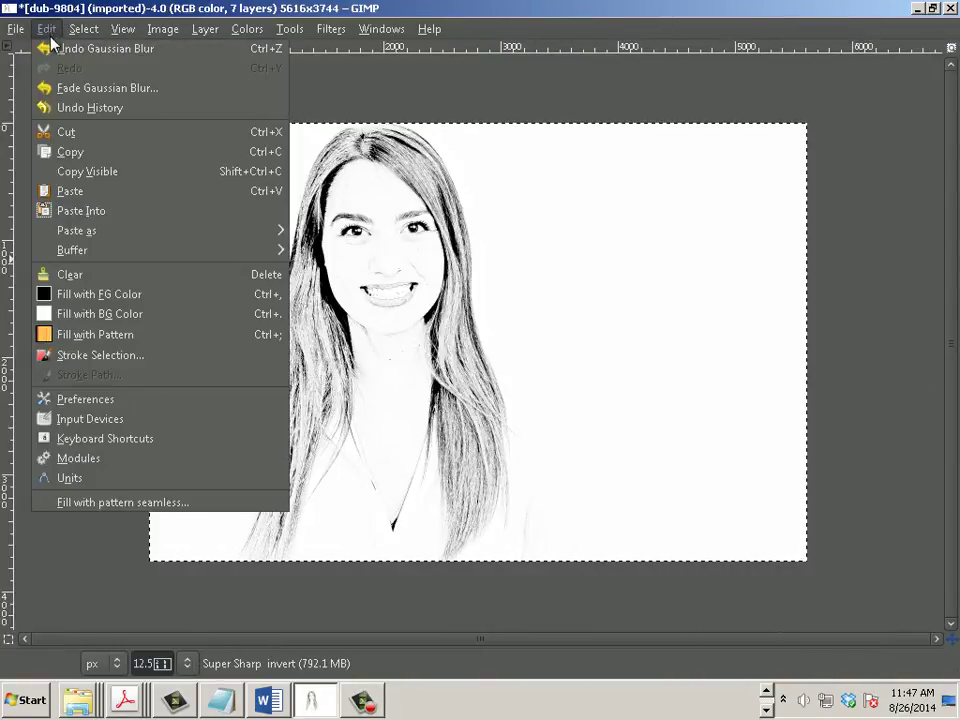
click(76, 170)
key(Tab)
click(48, 30)
mouse_move(251, 230)
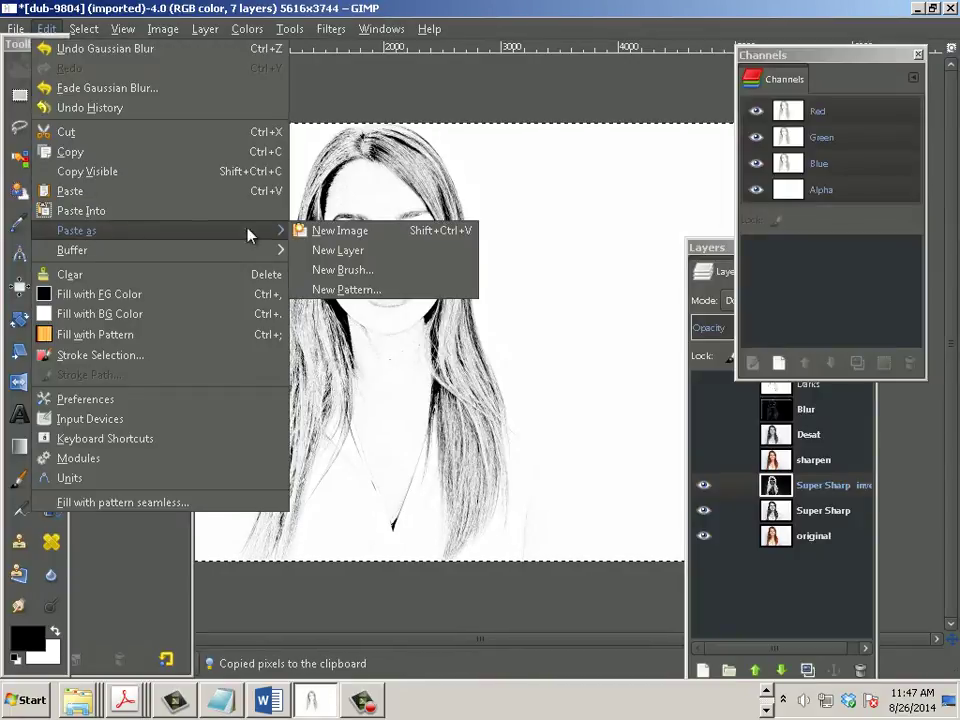
click(353, 250)
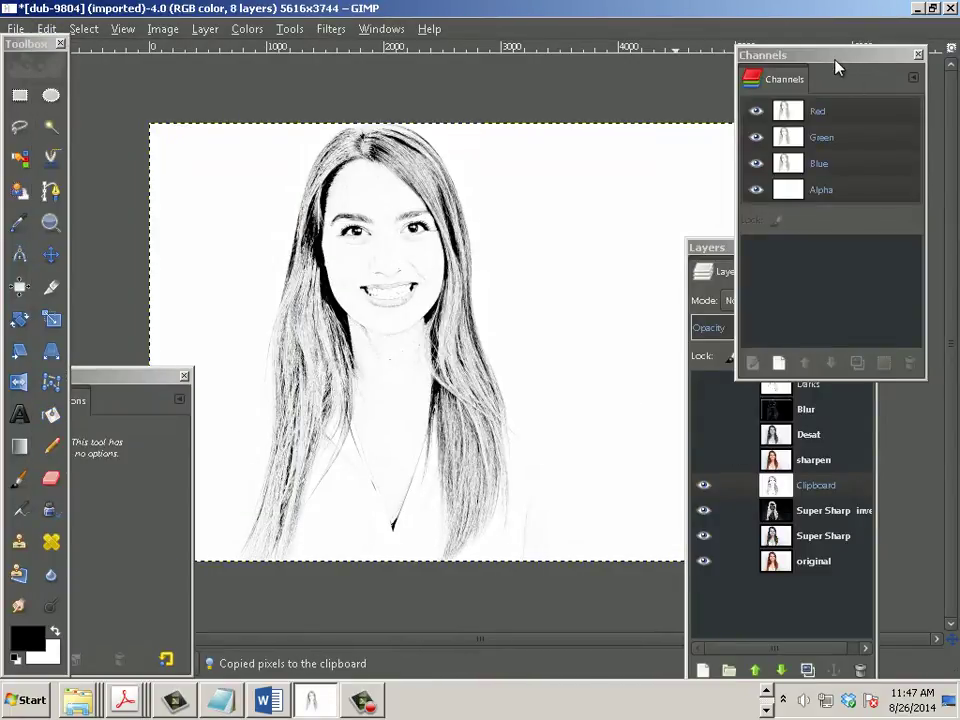
Step: Raise the pasted Clipboard layer three steps above Blur and rename it Detail
drag(836, 56, 529, 583)
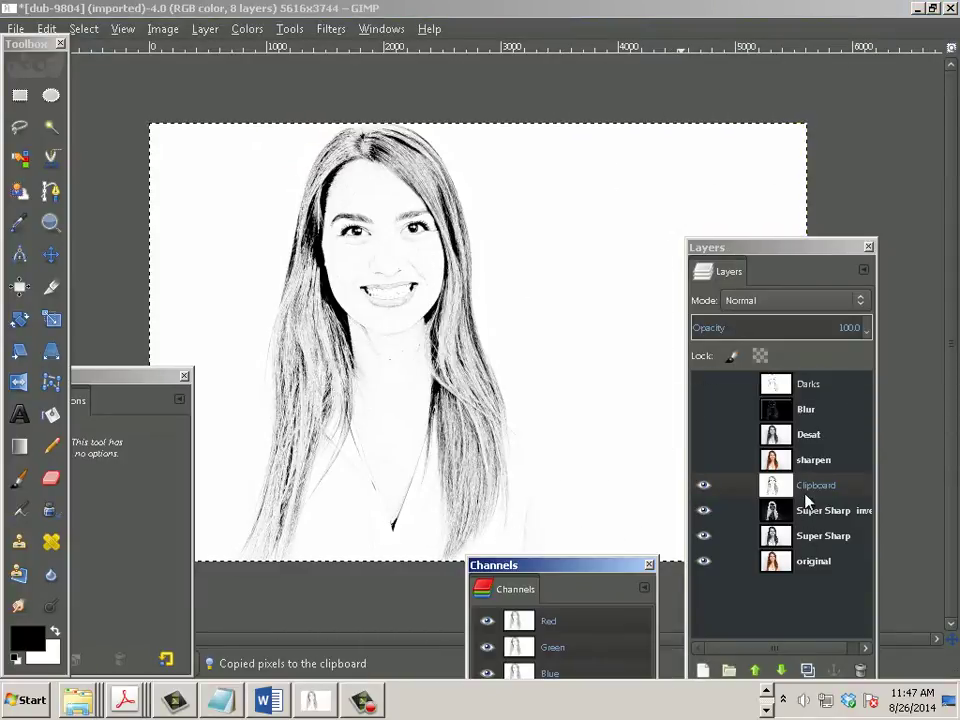
click(806, 490)
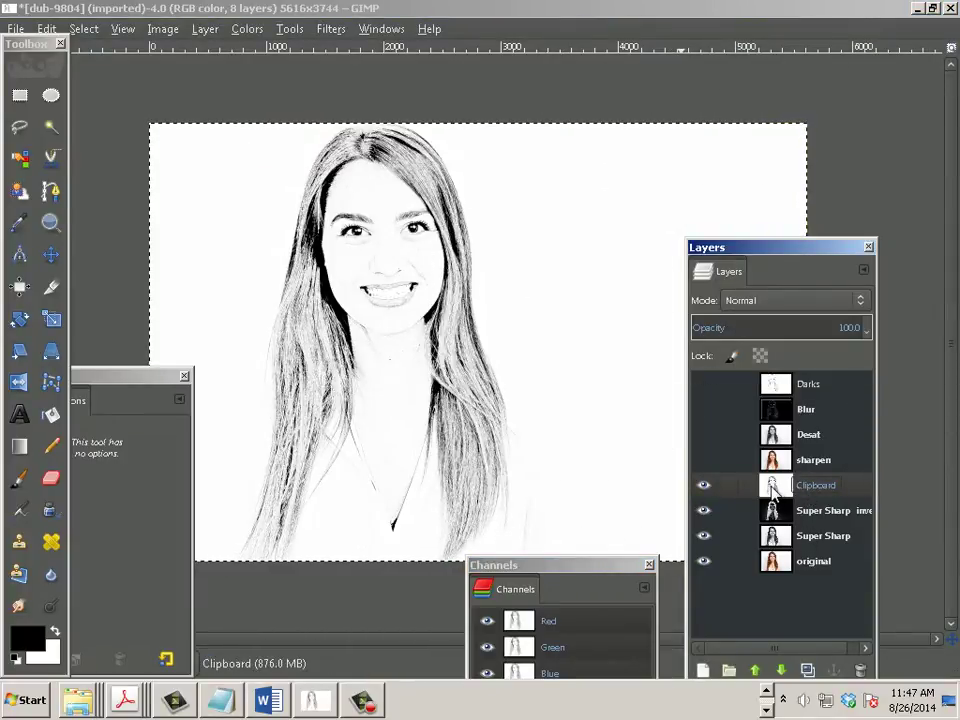
click(755, 670)
click(755, 670)
click(755, 670)
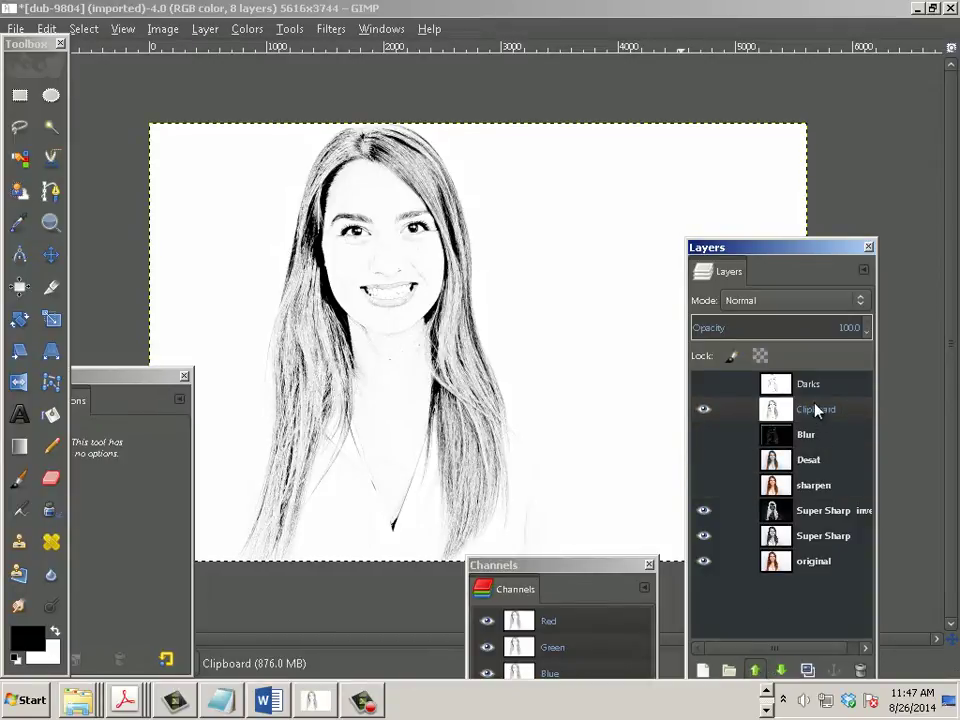
double_click(816, 410)
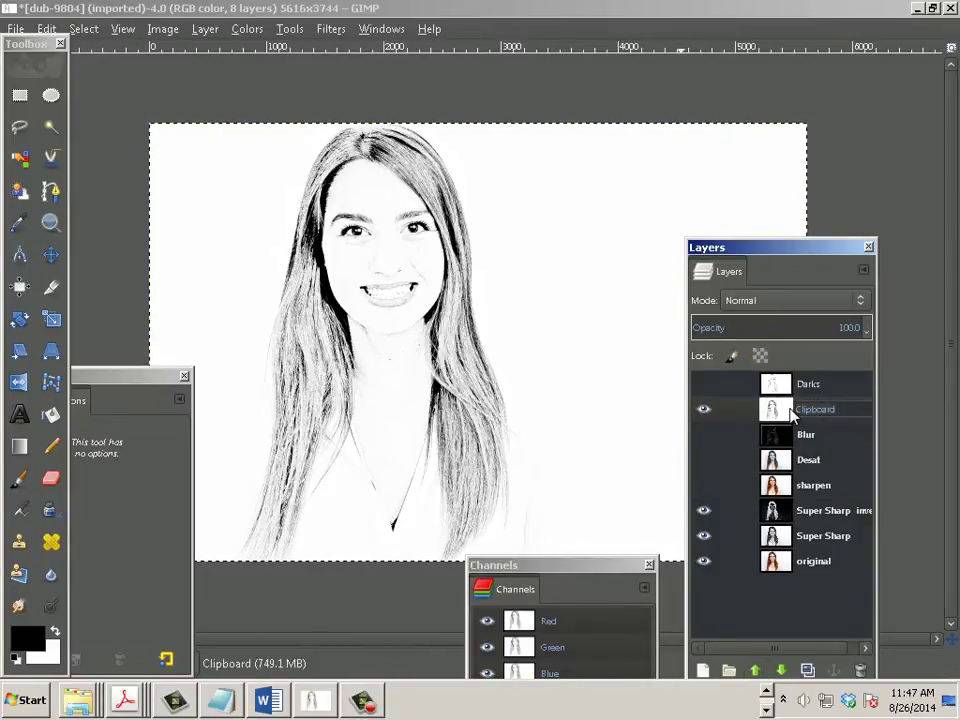
text(Detail)
key(Return)
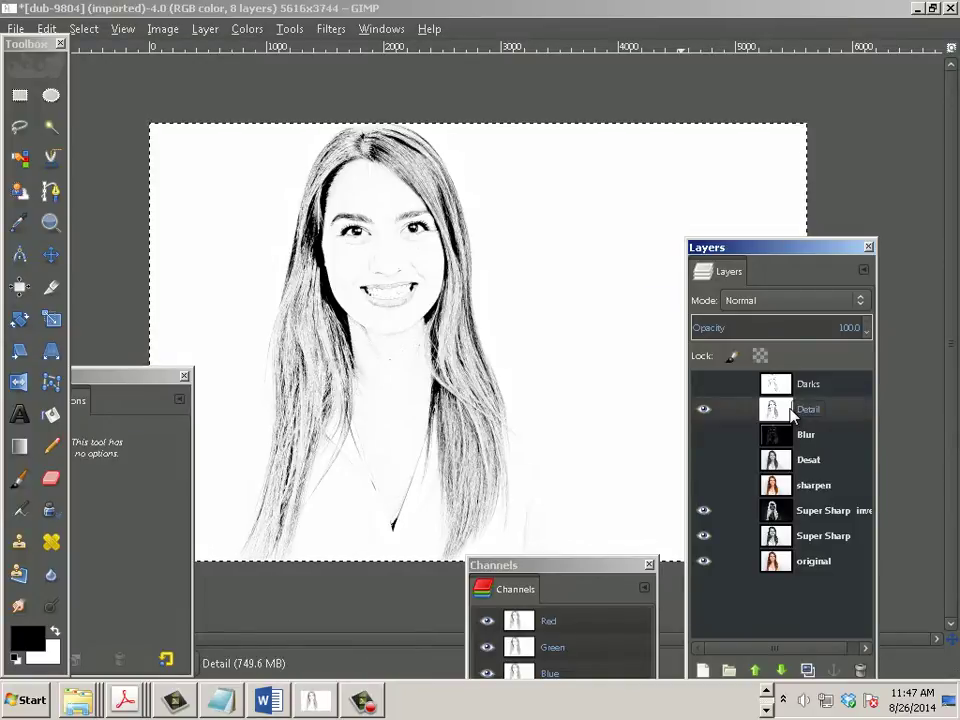
key(plus)
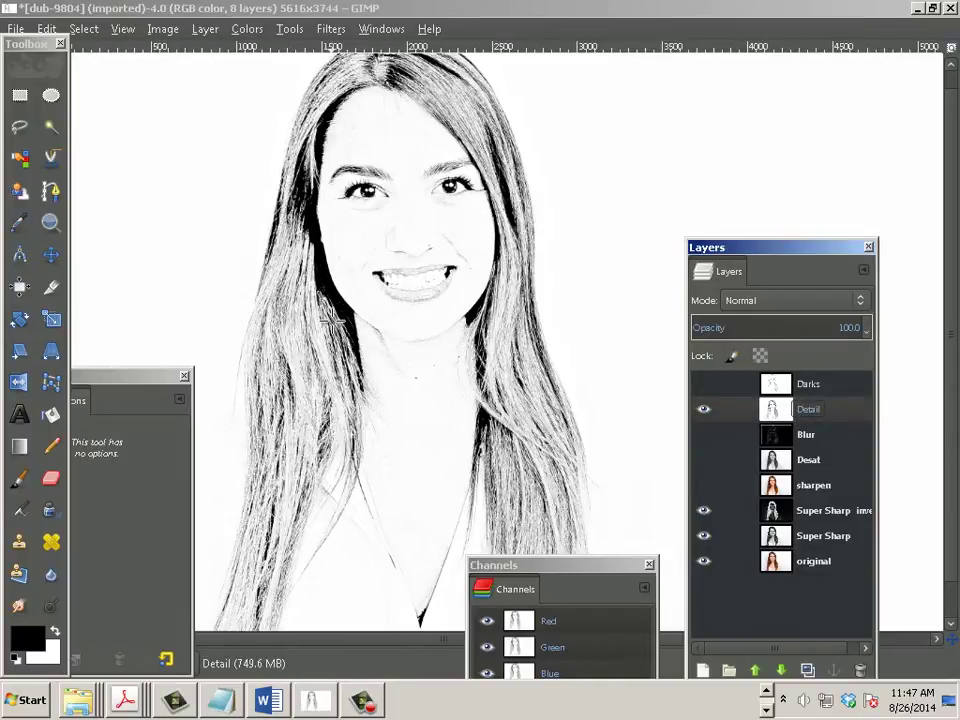
Step: Apply Levels to the Detail layer with the black input raised to about 170
click(204, 30)
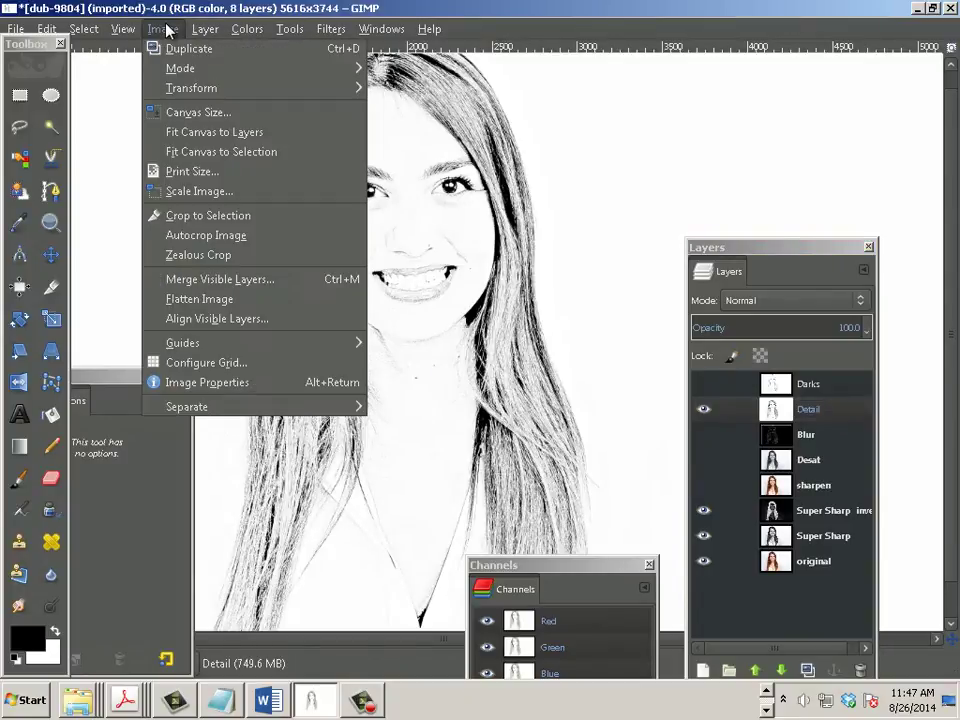
mouse_move(238, 31)
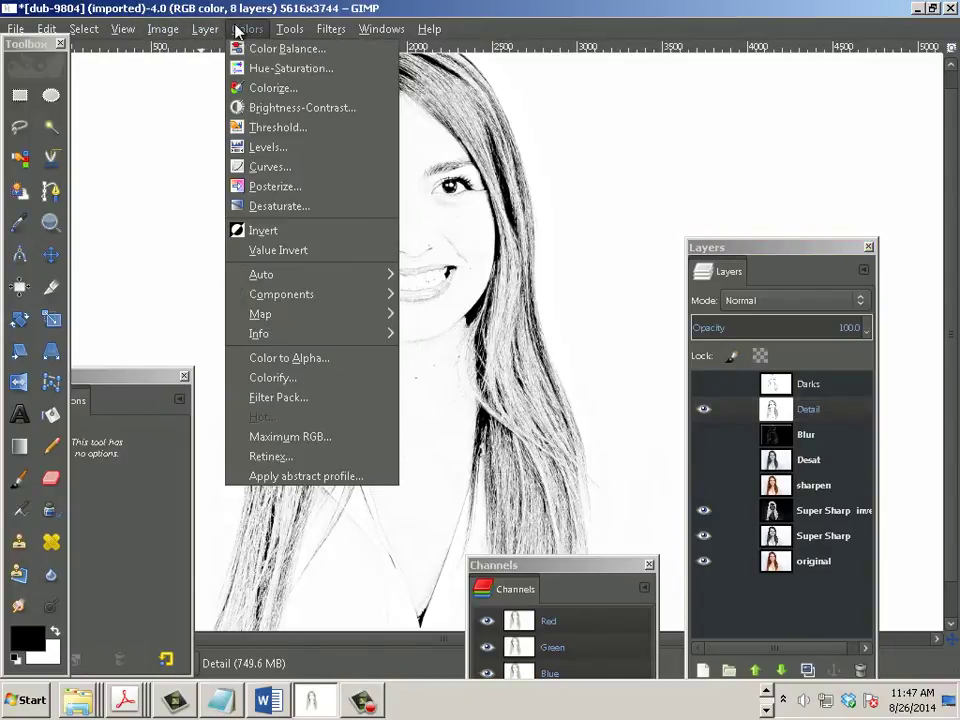
click(265, 147)
key(Tab)
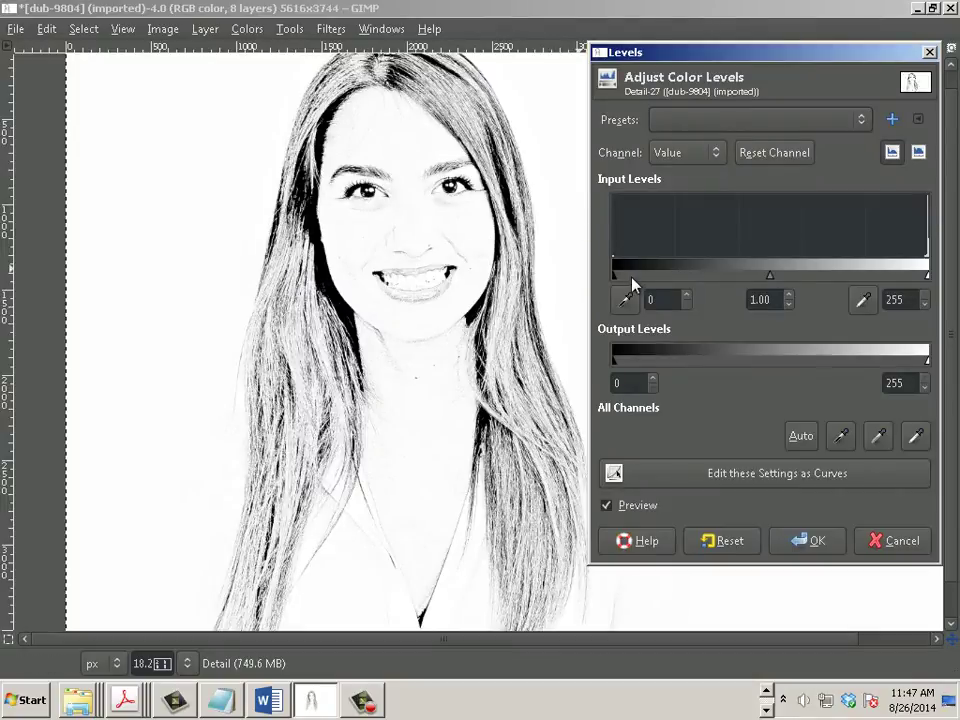
drag(613, 277, 837, 279)
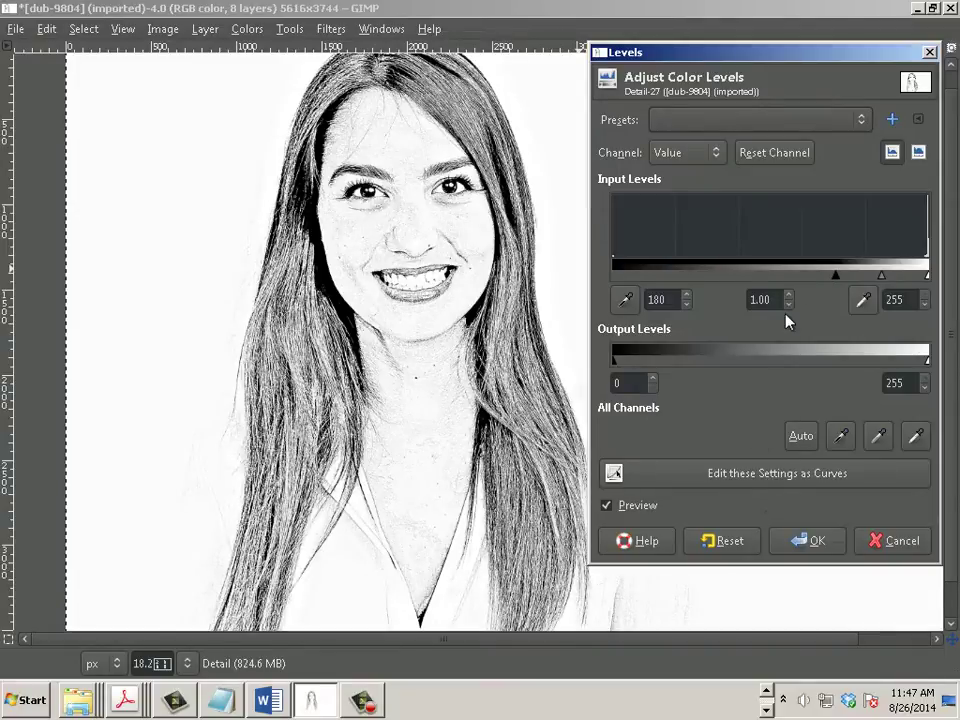
mouse_move(837, 278)
mouse_down()
mouse_move(822, 278)
mouse_move(825, 286)
mouse_up()
click(797, 540)
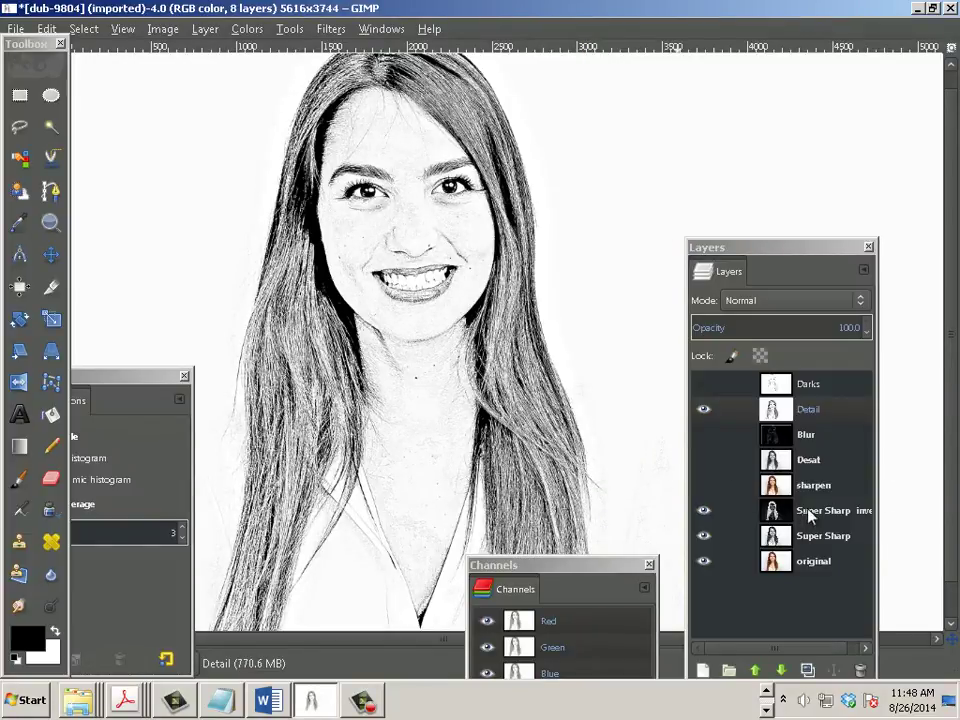
Step: Raise the Super Sharp invert layer to the top of the stack
click(820, 512)
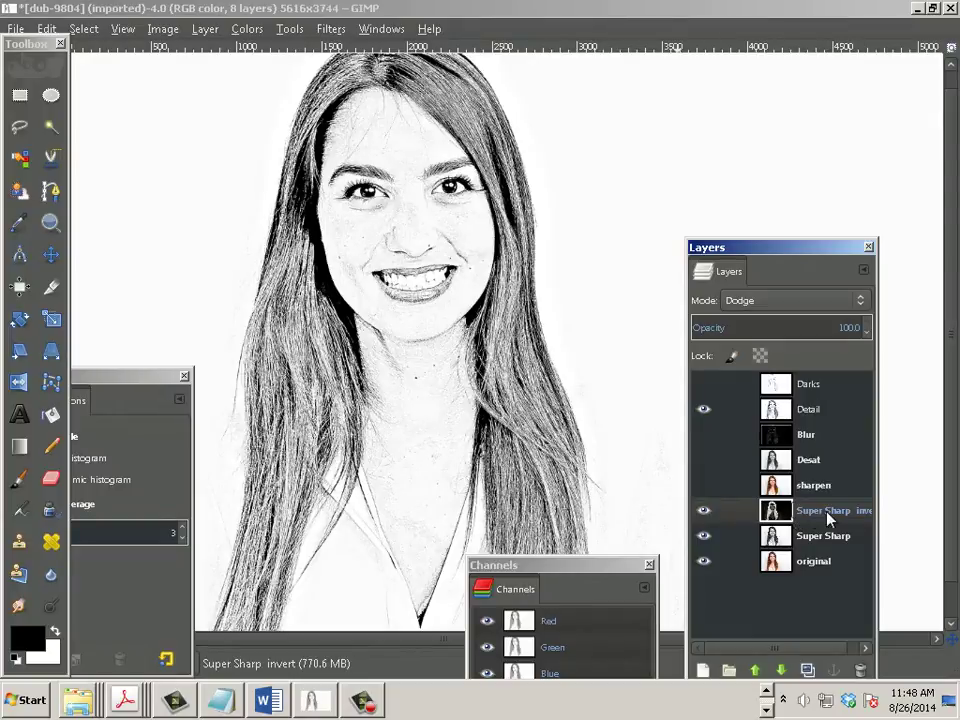
click(756, 670)
click(756, 670)
click(756, 670)
click(756, 670)
click(756, 670)
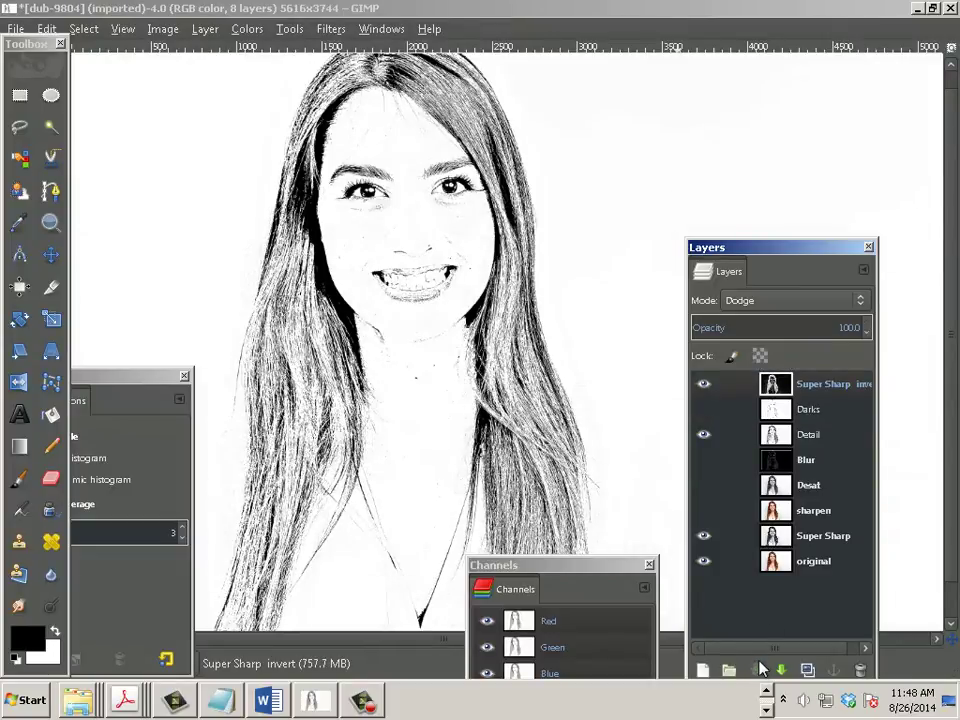
Step: Hide Super Sharp invert, show Darks, and blend Darks as Multiply at 100% opacity
click(703, 384)
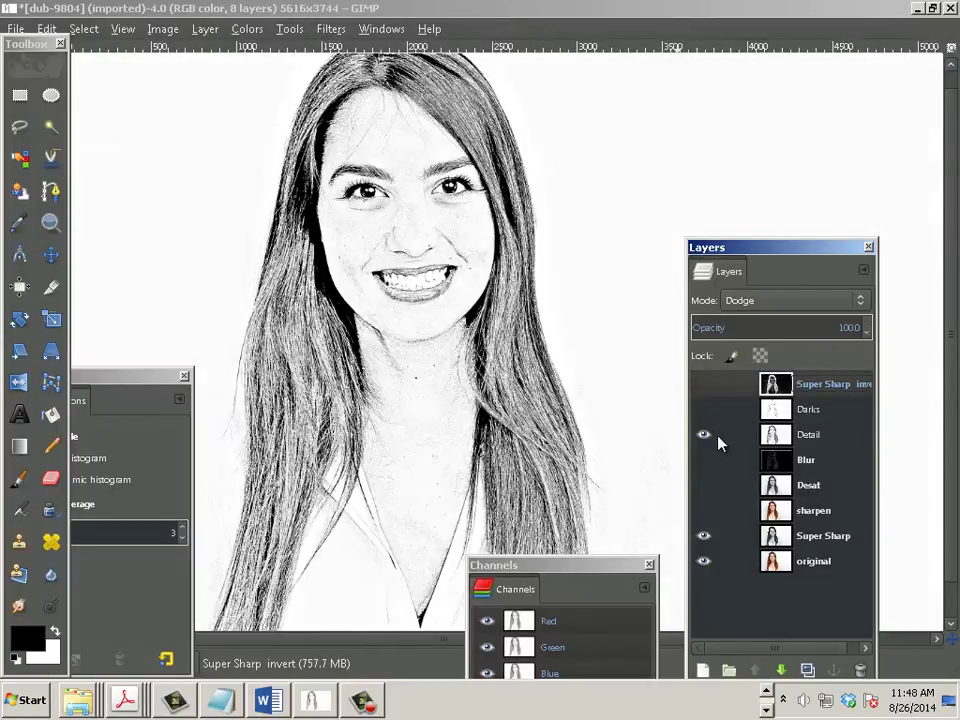
click(703, 409)
click(776, 412)
click(752, 330)
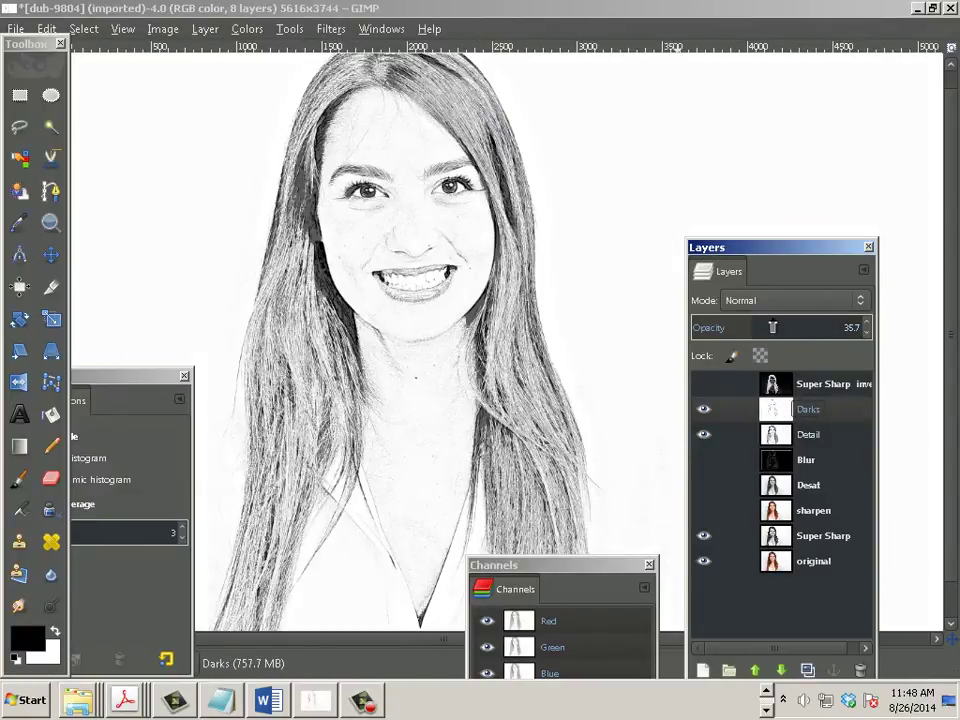
drag(759, 331, 905, 327)
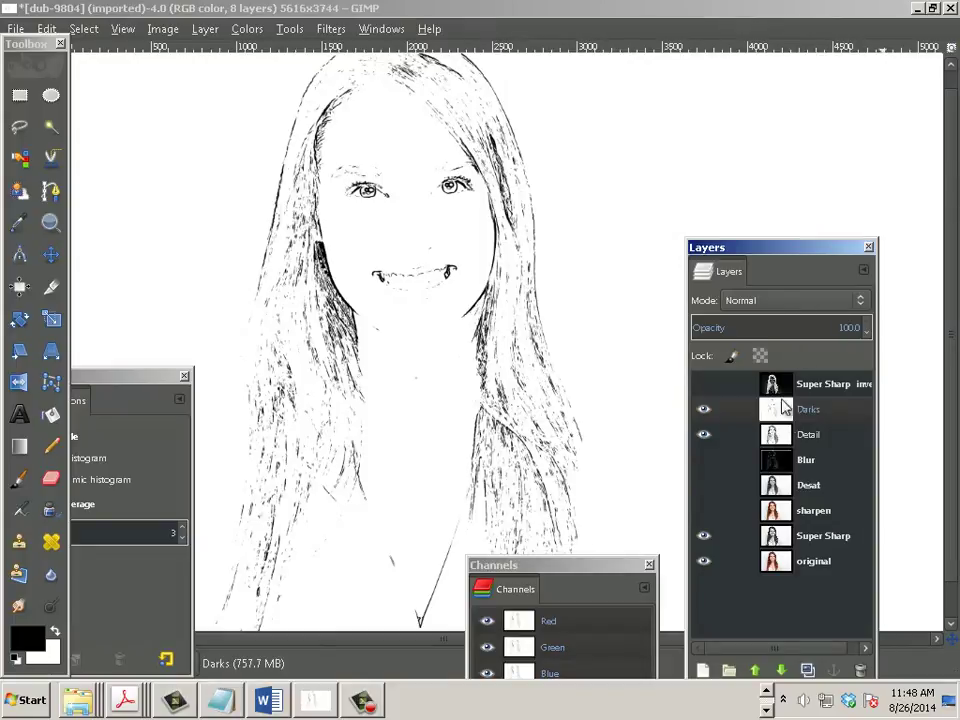
click(864, 304)
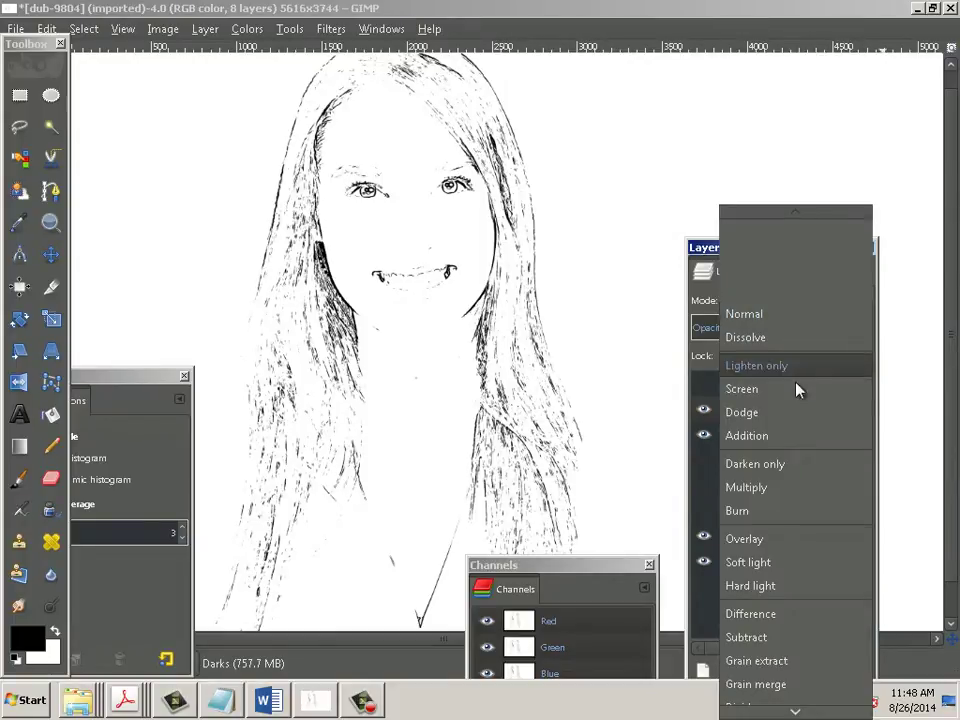
click(767, 487)
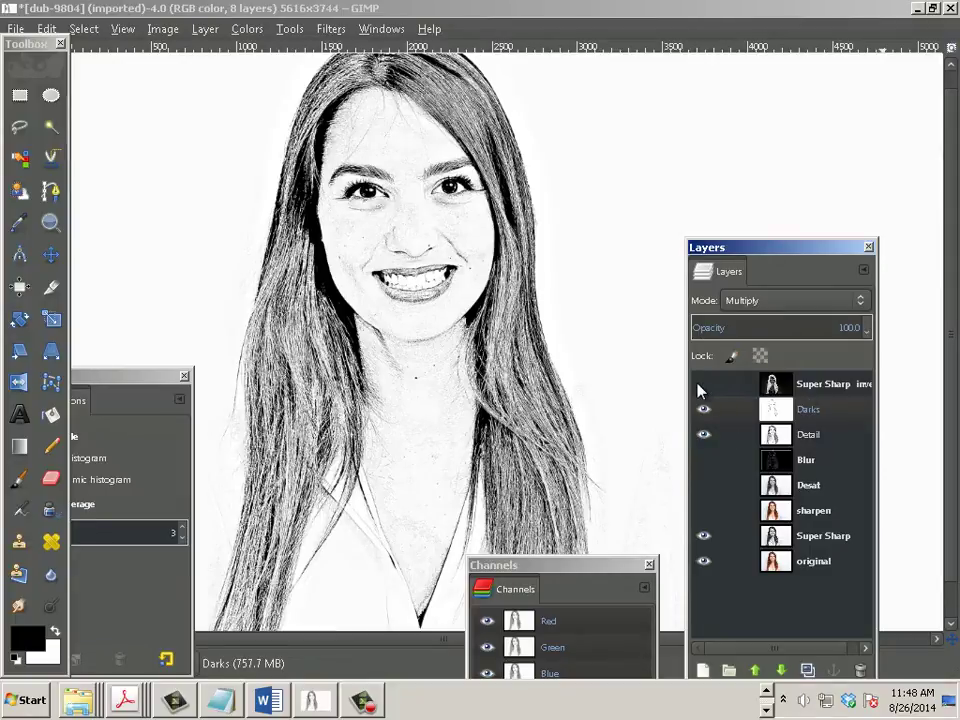
Step: Show Super Sharp invert again and set its blend mode to Grain extract
click(702, 386)
click(806, 386)
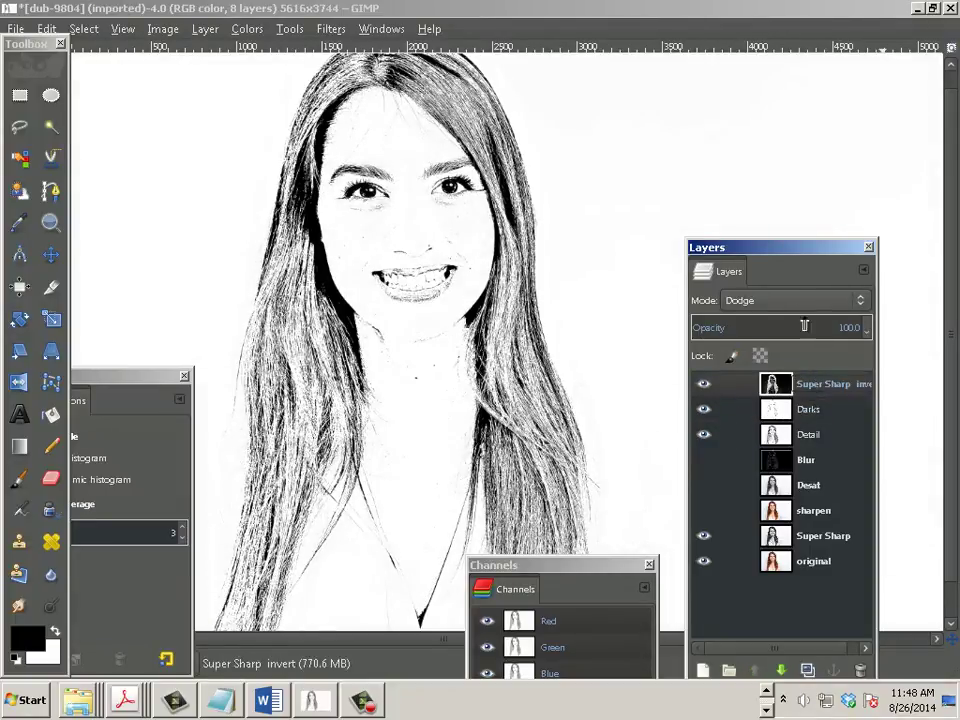
click(797, 303)
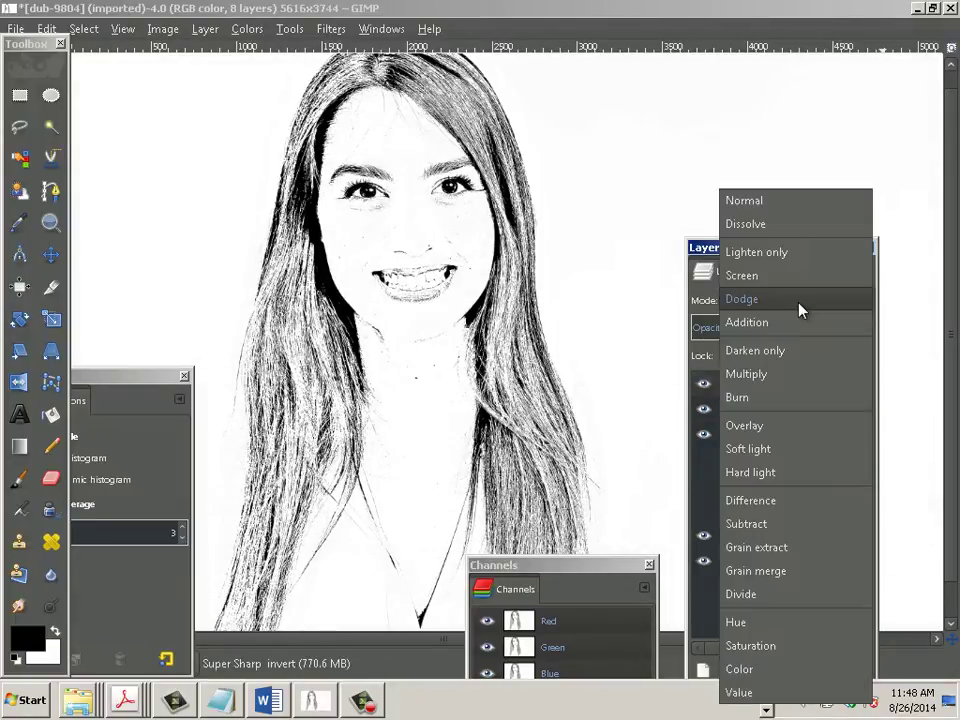
click(794, 550)
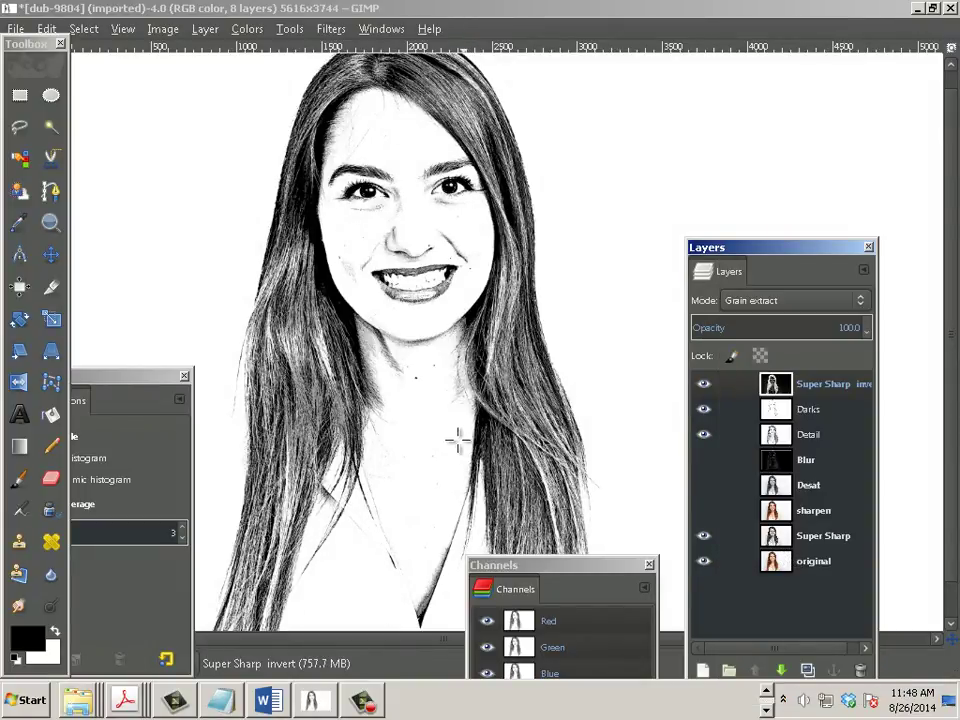
scroll(450, 437, up, 2)
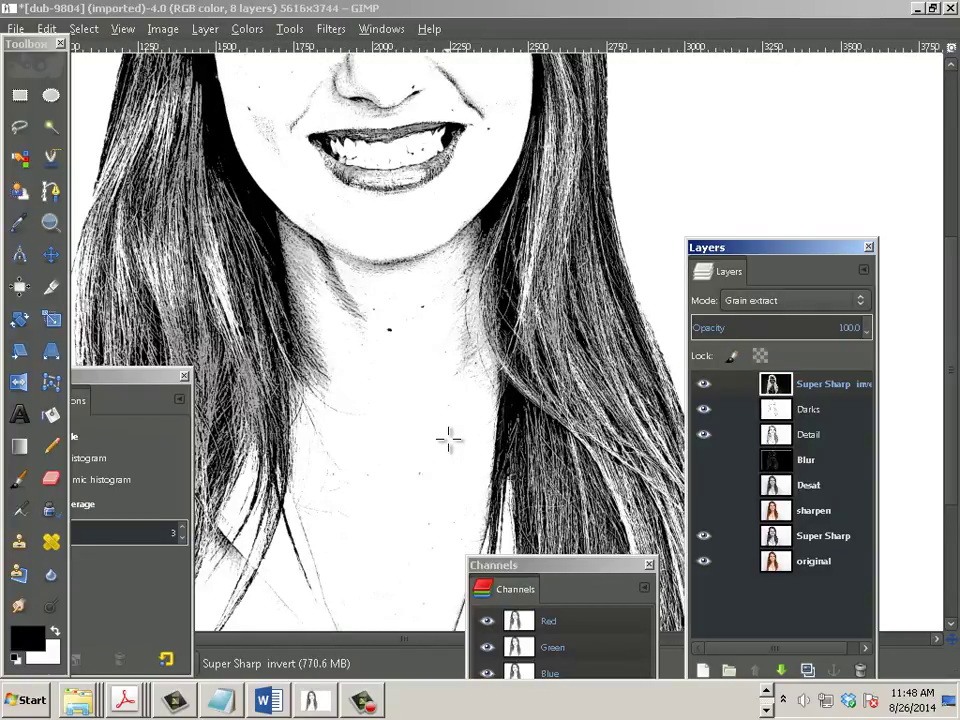
scroll(449, 437, up, 1)
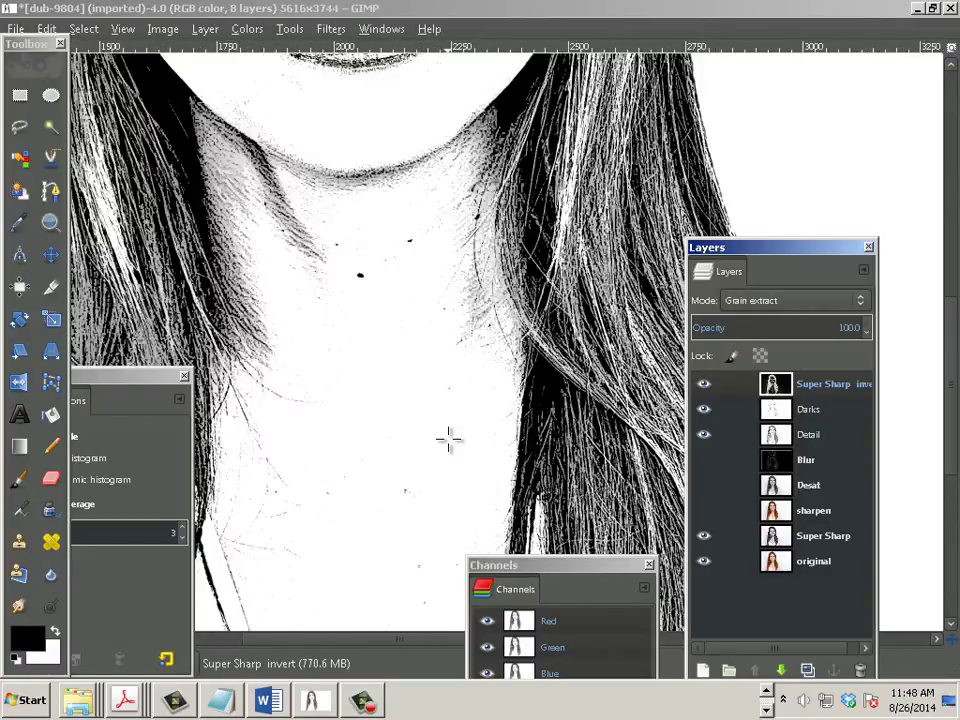
scroll(449, 437, down, 2)
scroll(449, 437, down, 1)
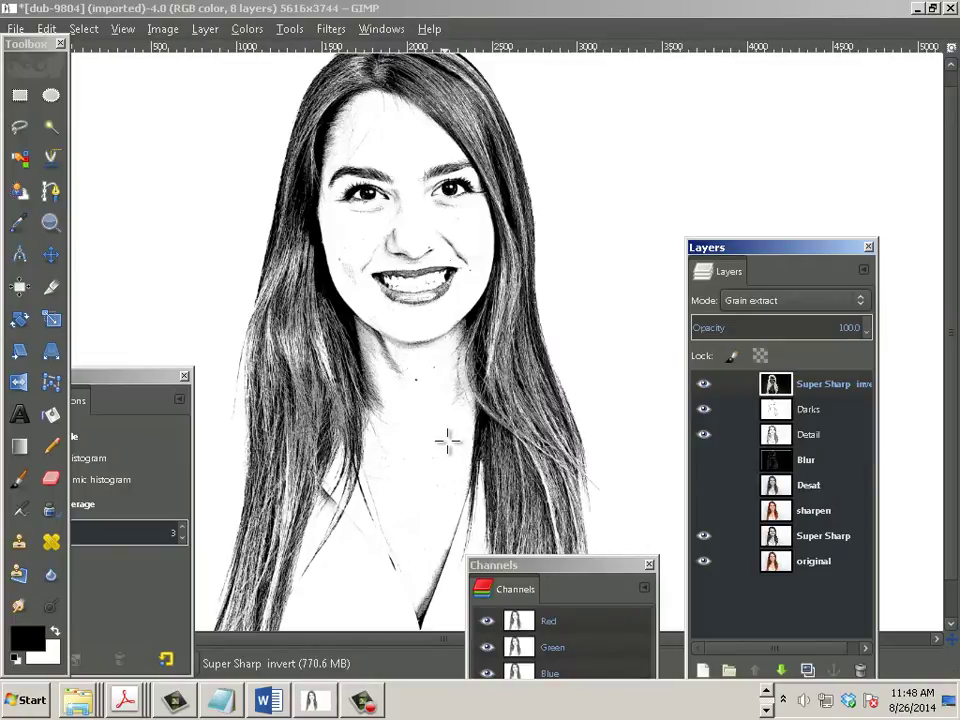
scroll(449, 442, down, 3)
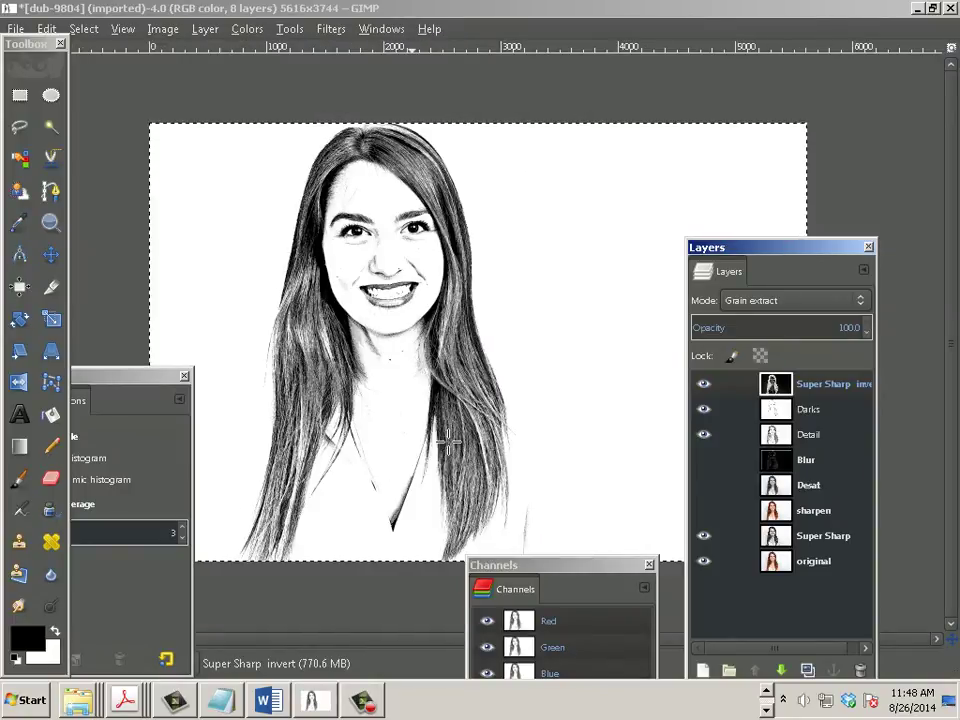
Step: Copy the visible image and paste it as a new layer named Laser
click(20, 95)
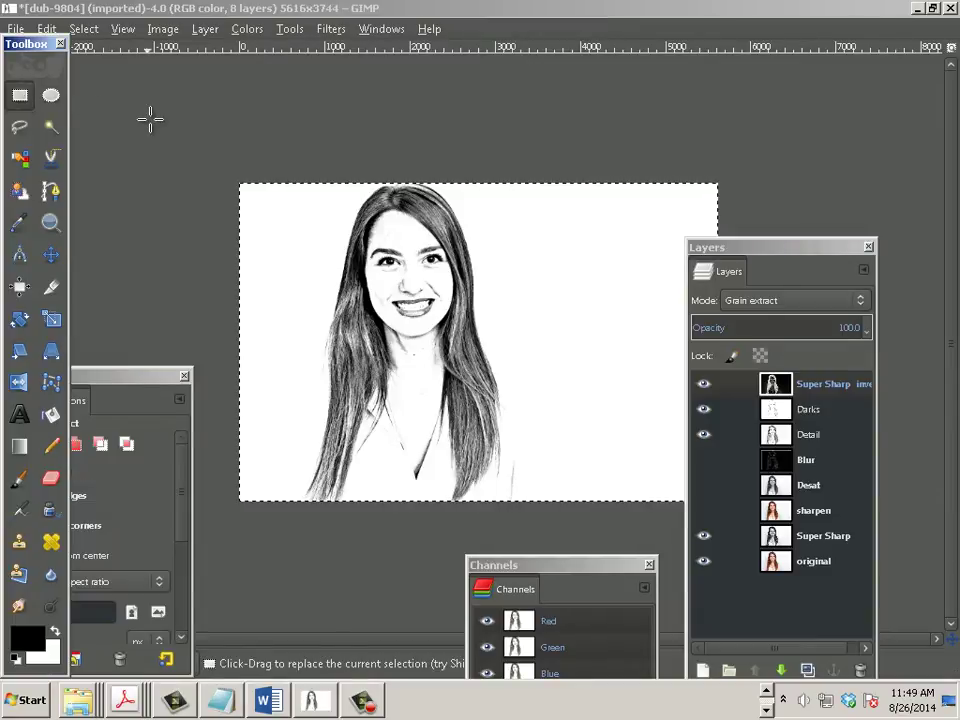
drag(150, 120, 736, 528)
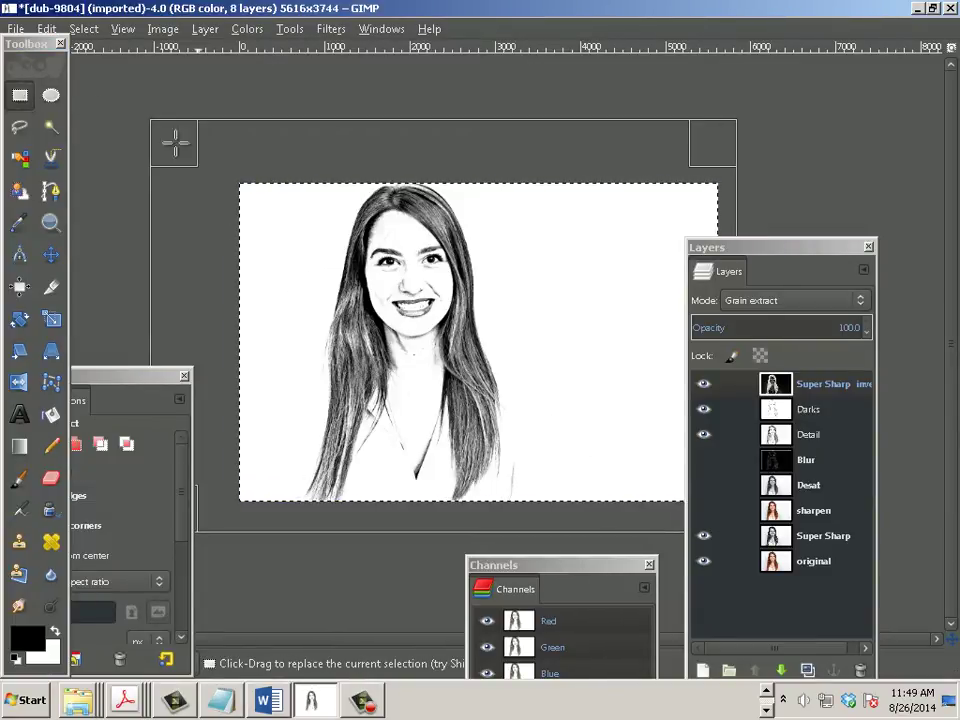
click(44, 30)
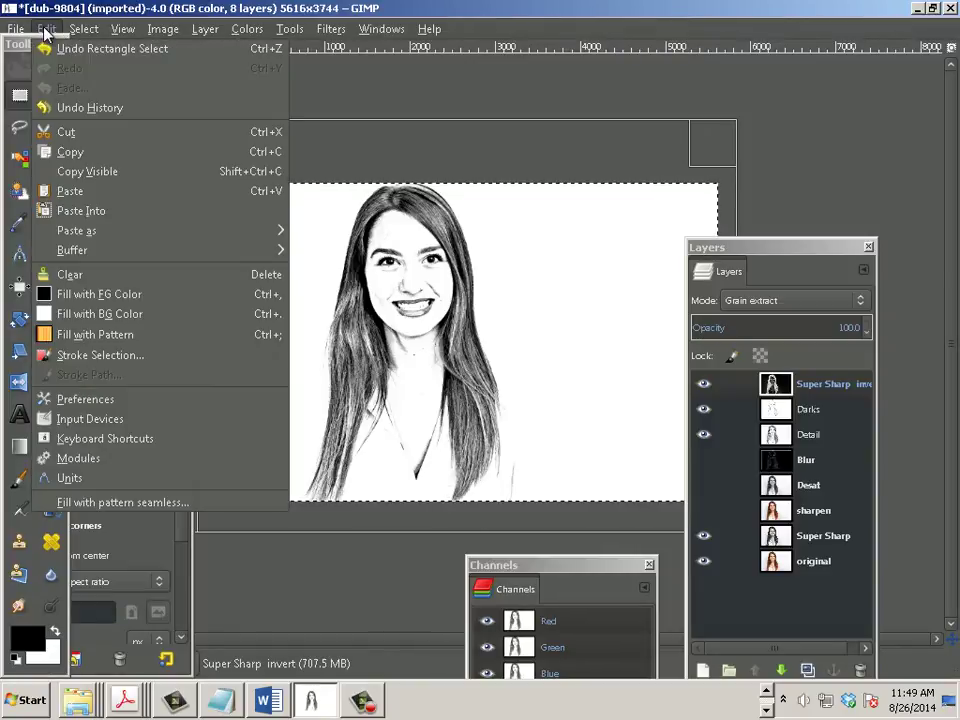
click(62, 171)
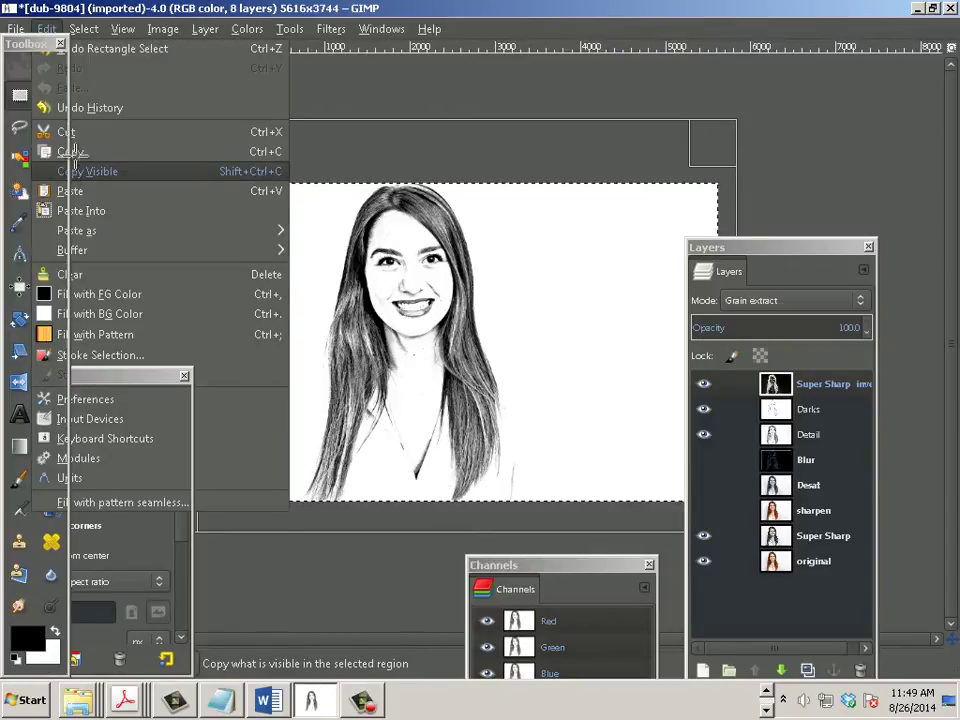
click(45, 30)
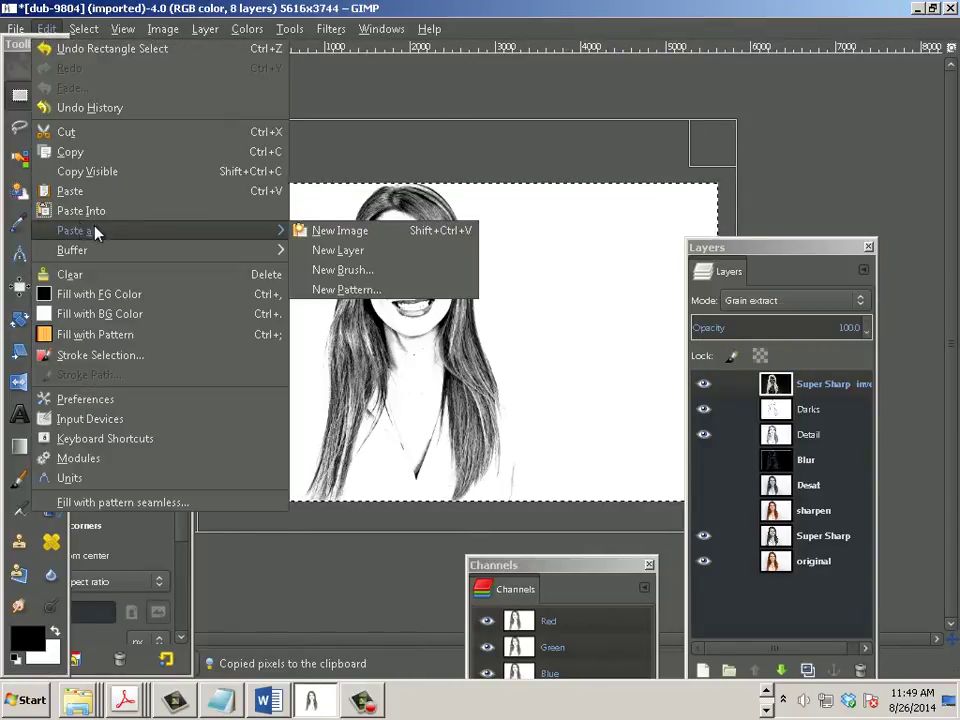
click(338, 250)
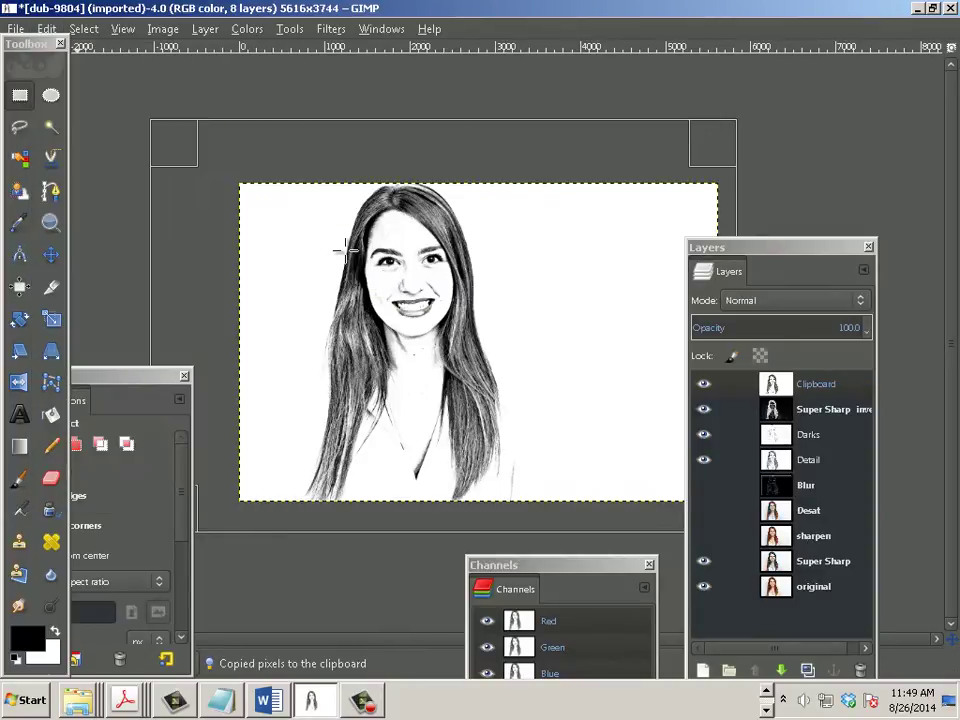
double_click(826, 384)
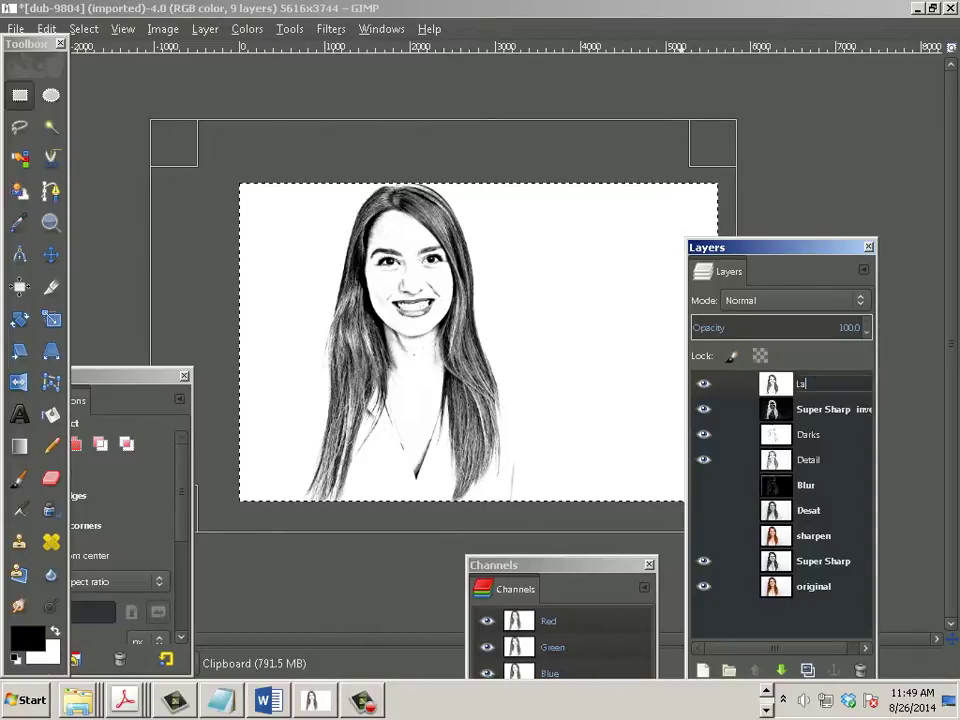
text(Laser)
key(Return)
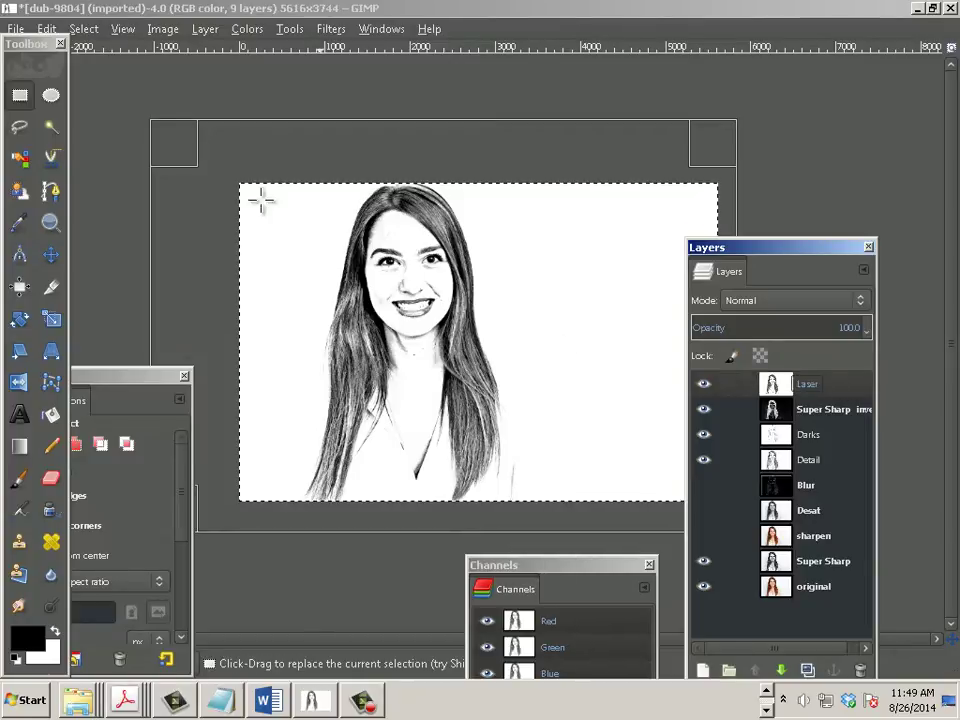
Step: Paste the copy again as a second new layer named Screen
click(44, 29)
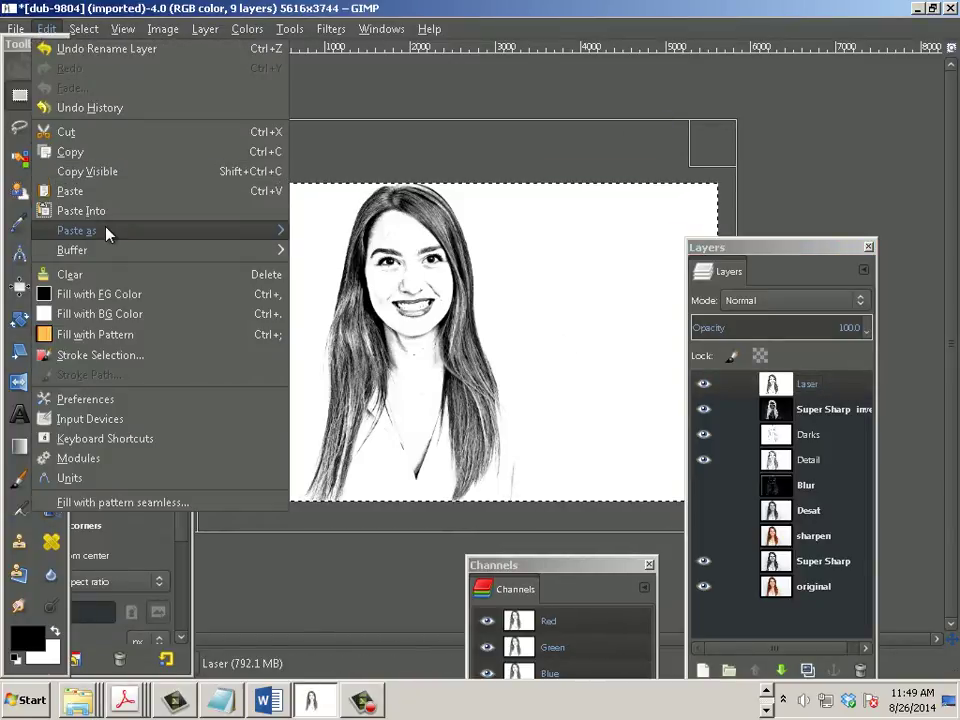
mouse_move(107, 231)
click(340, 257)
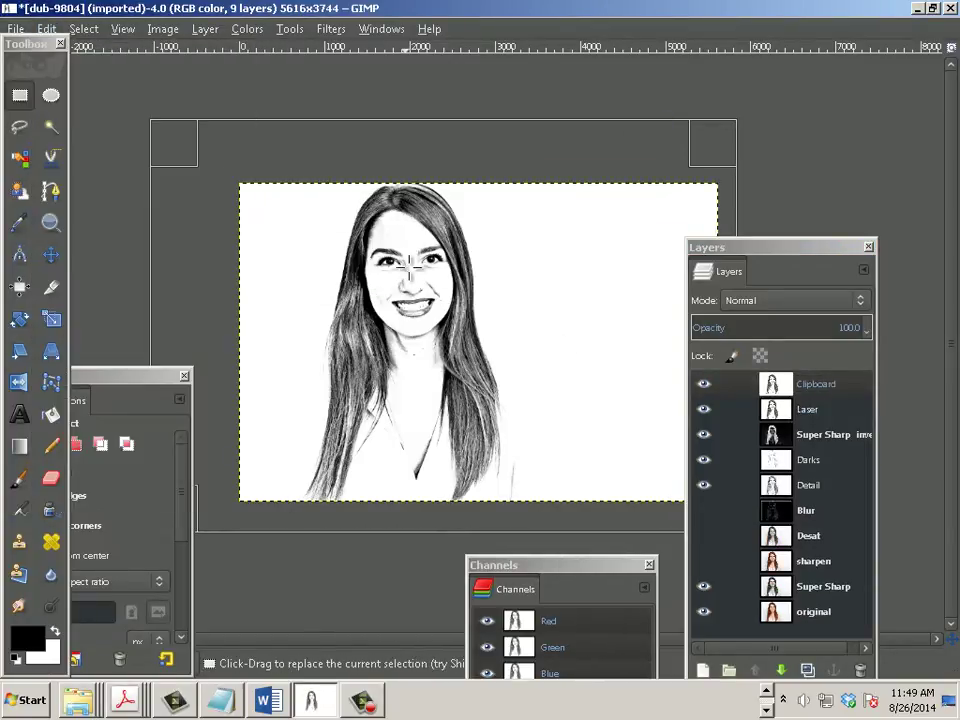
double_click(820, 384)
text(Screen)
key(Return)
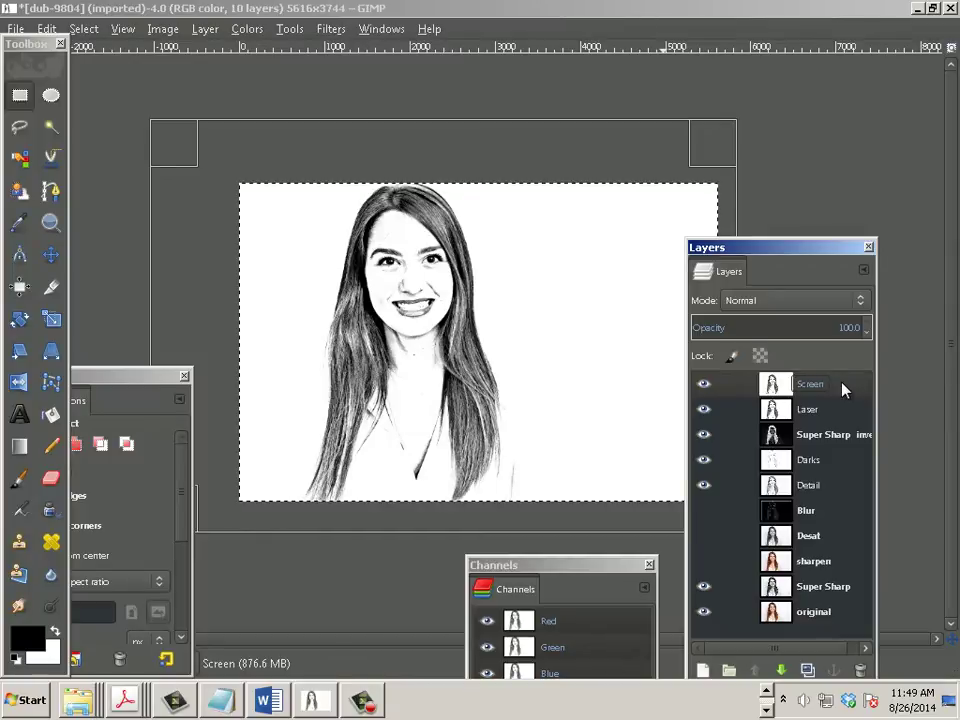
Step: Apply a Gaussian Blur of 5.0 px horizontal and vertical to the top Screen layer
ctrl+scroll(440, 310, up, 2)
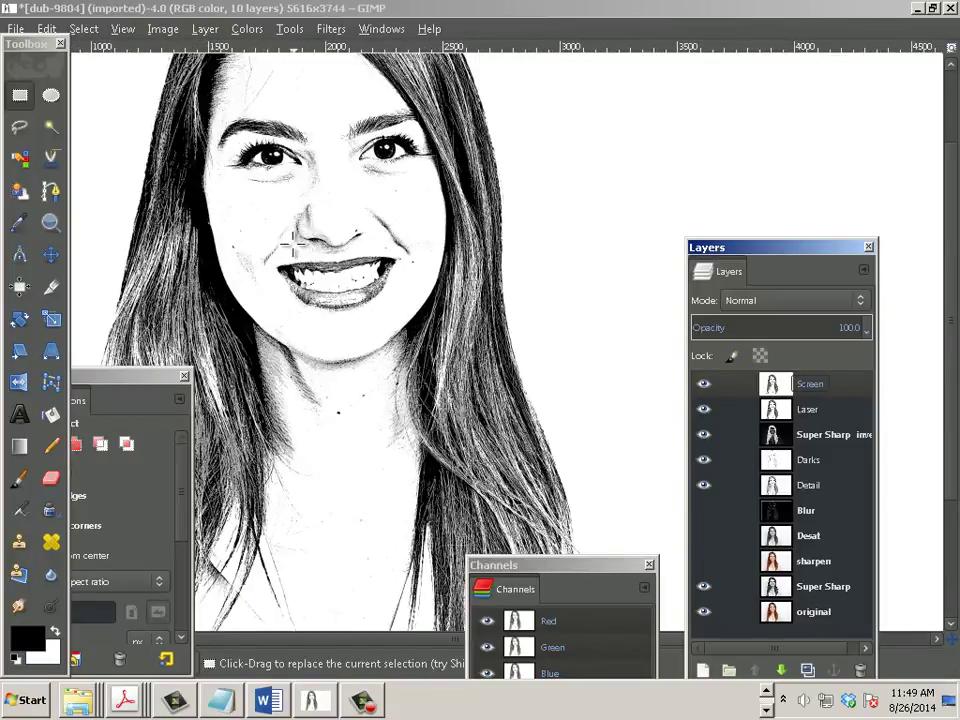
ctrl+scroll(282, 236, up, 2)
ctrl+scroll(282, 236, down, 2)
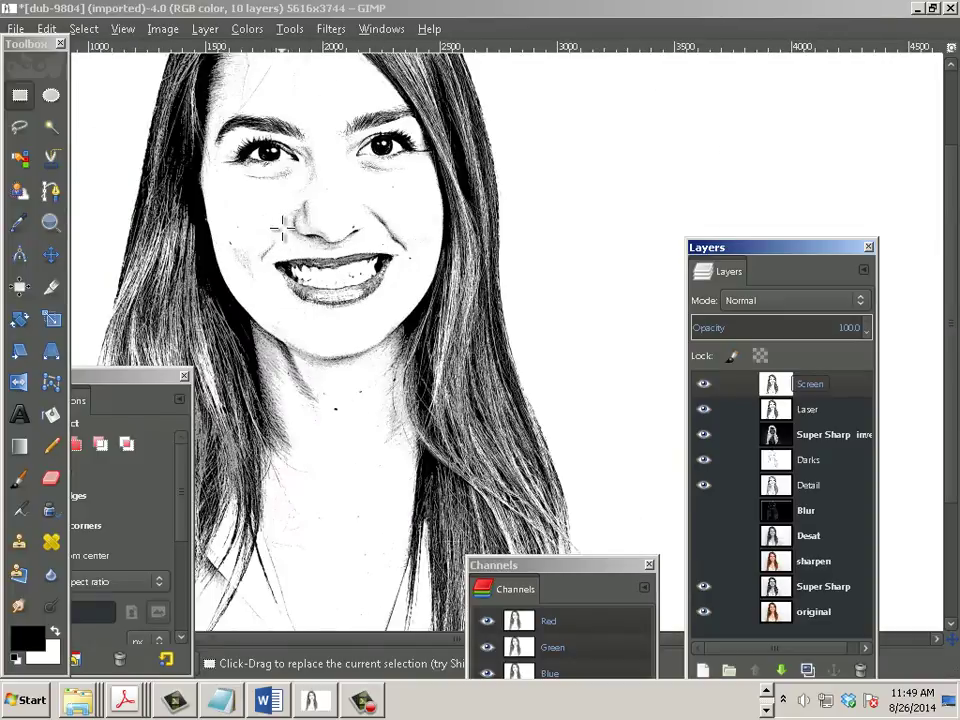
click(330, 29)
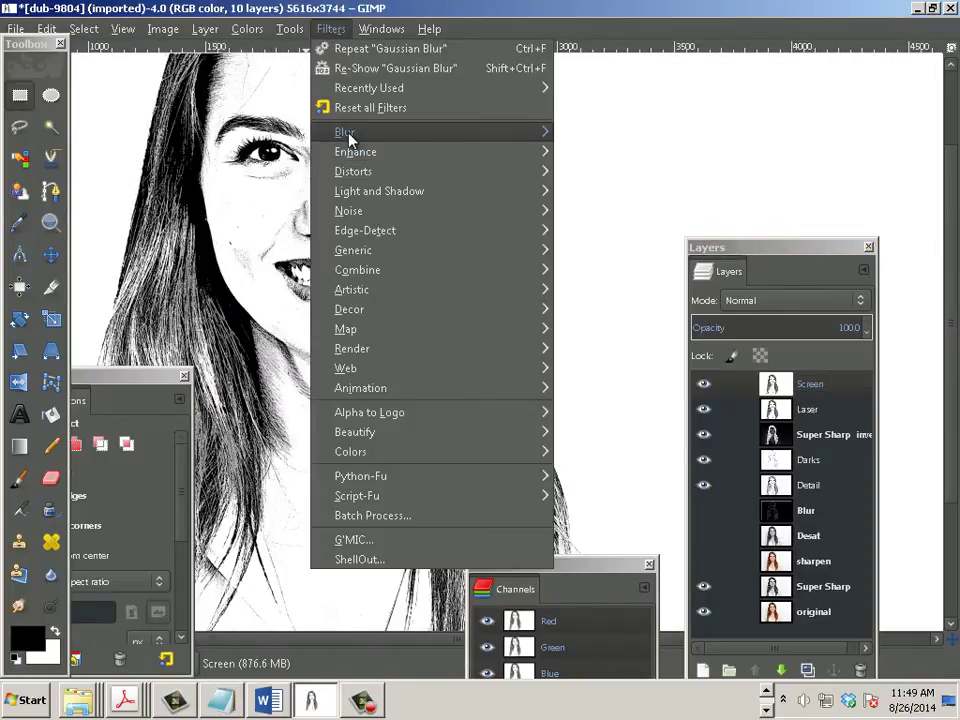
mouse_move(450, 131)
click(604, 177)
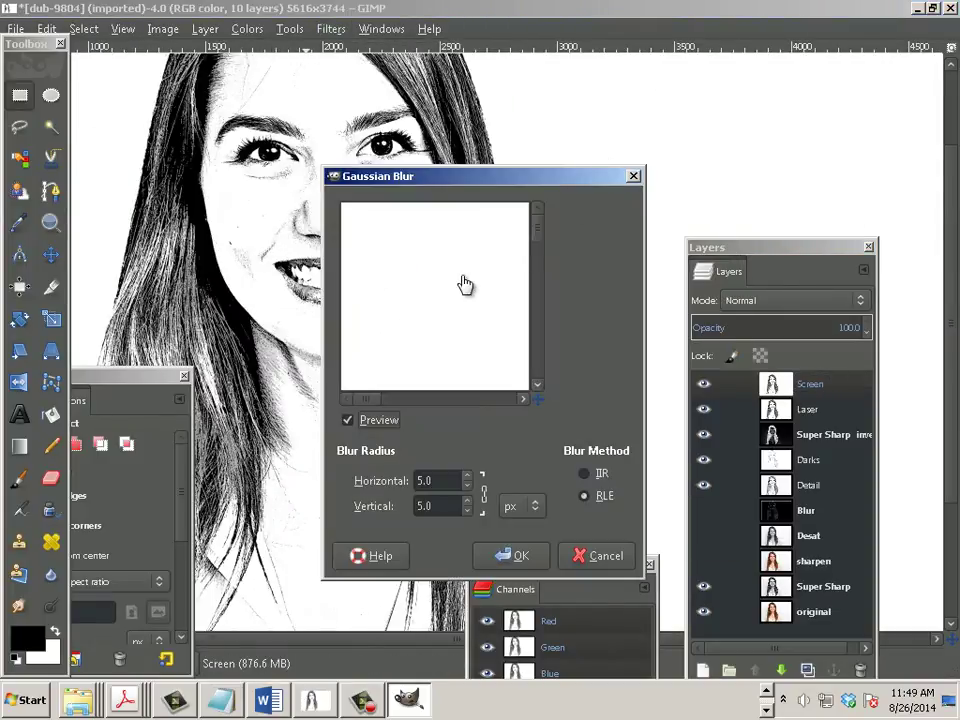
drag(455, 165, 511, 142)
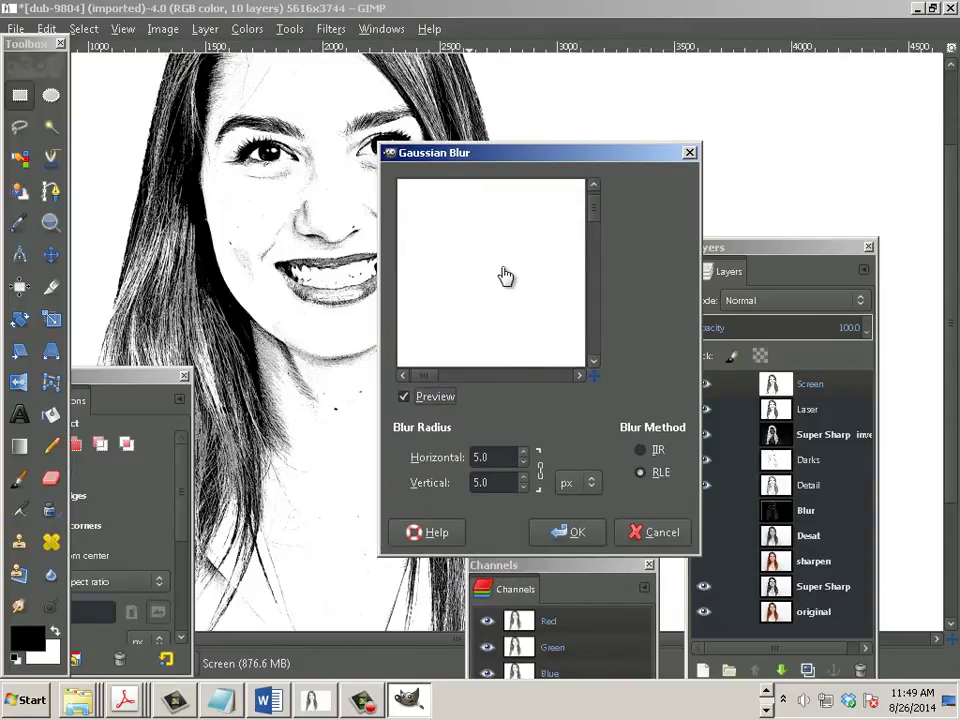
drag(508, 274, 494, 256)
drag(407, 317, 460, 265)
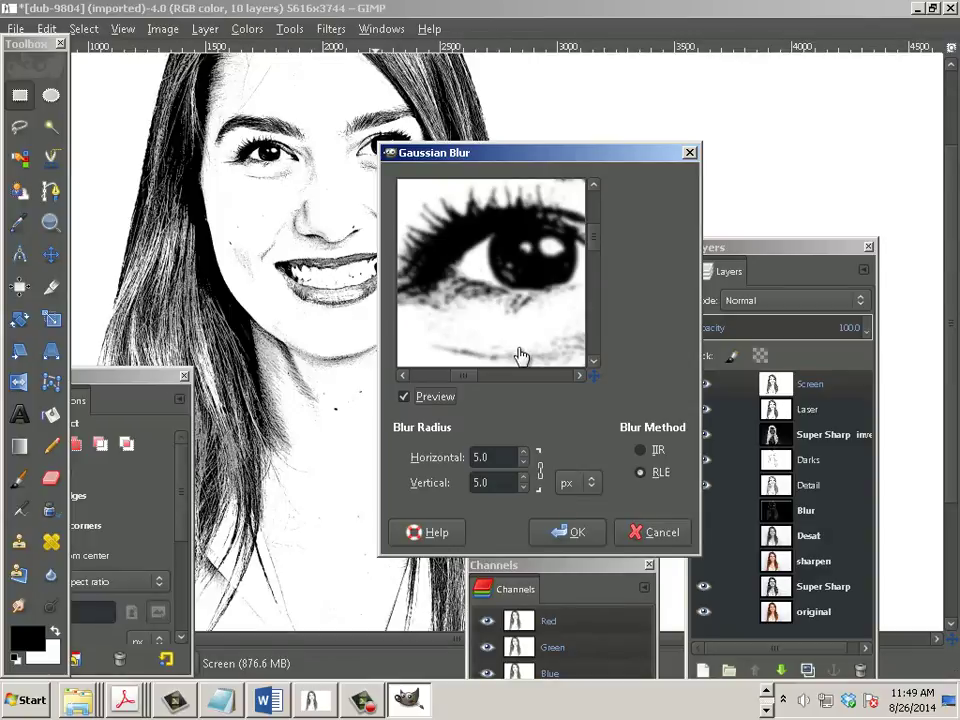
click(570, 534)
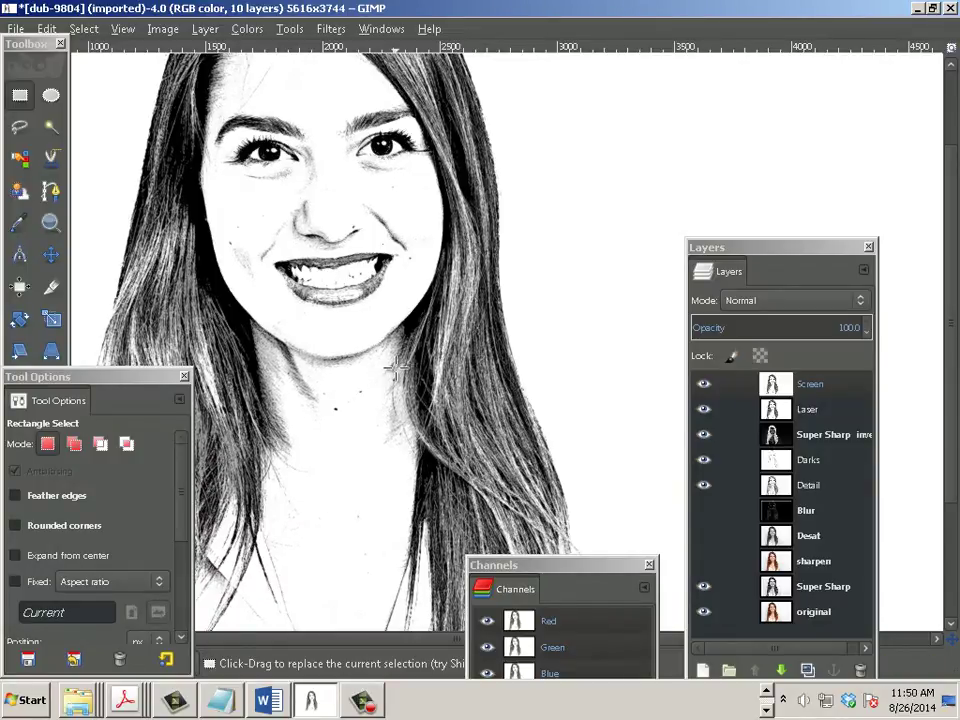
Step: Convert the image mode to Grayscale
click(162, 32)
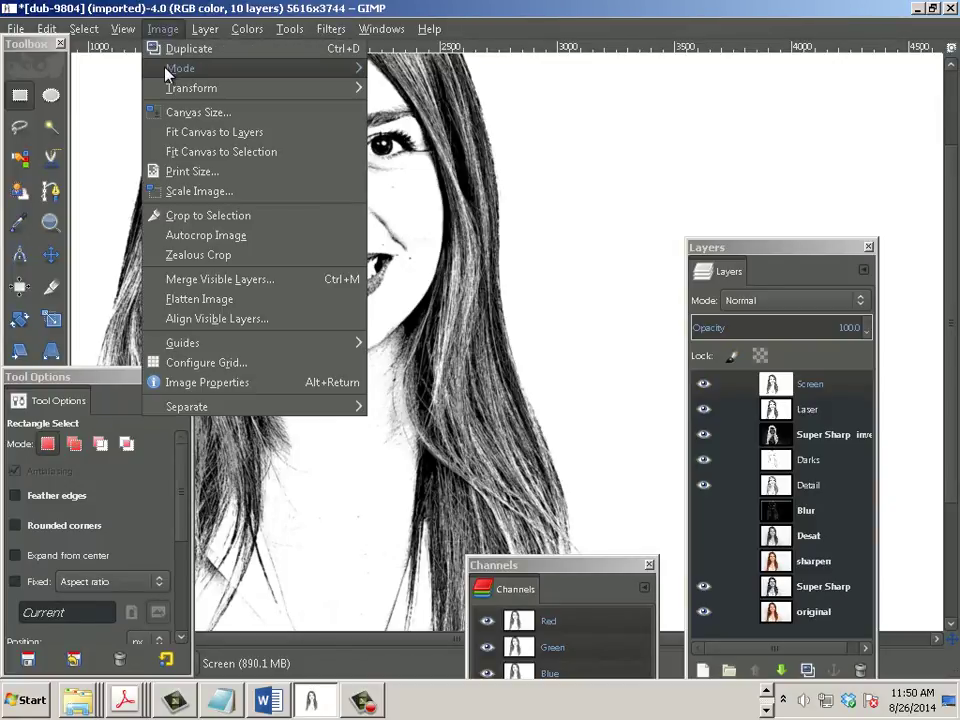
mouse_move(168, 72)
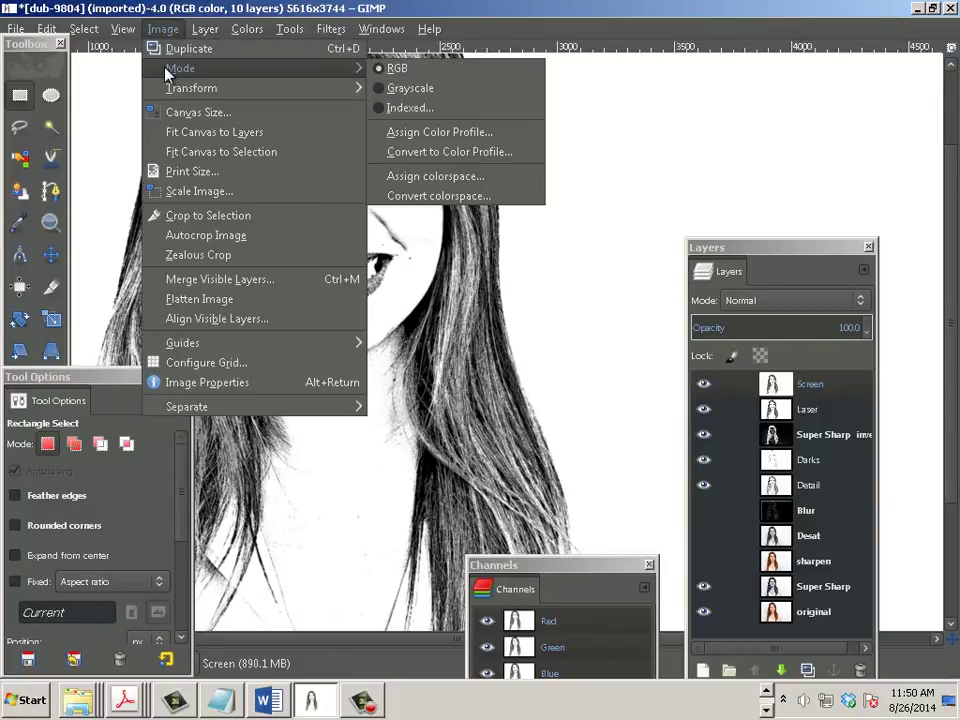
click(388, 90)
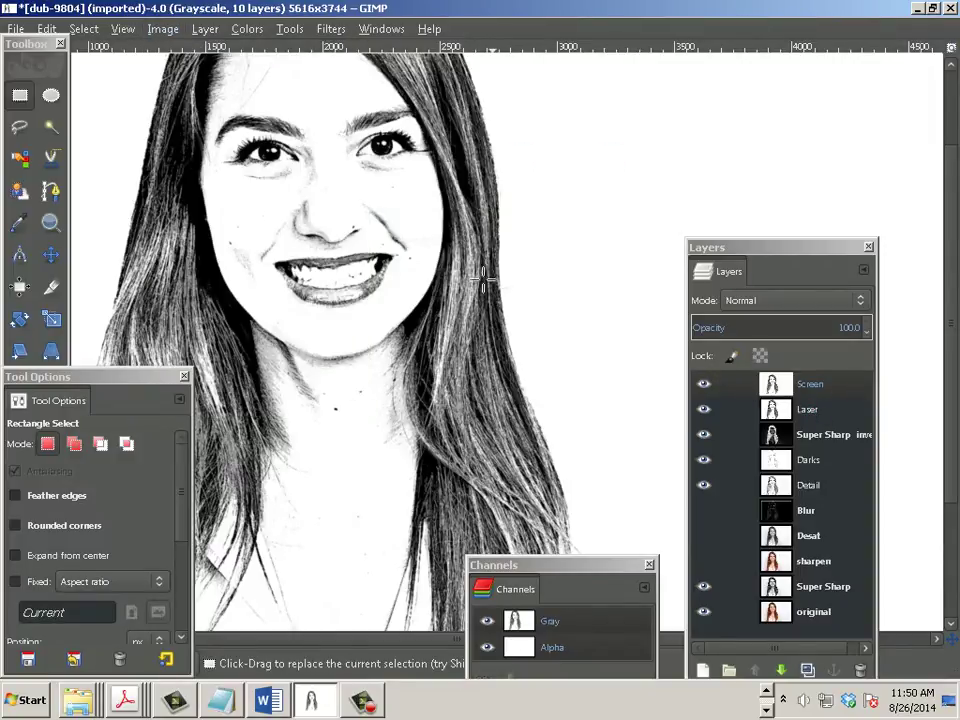
Step: Apply a Newsprint halftone to the Screen layer with antialiasing oversample 4
click(331, 29)
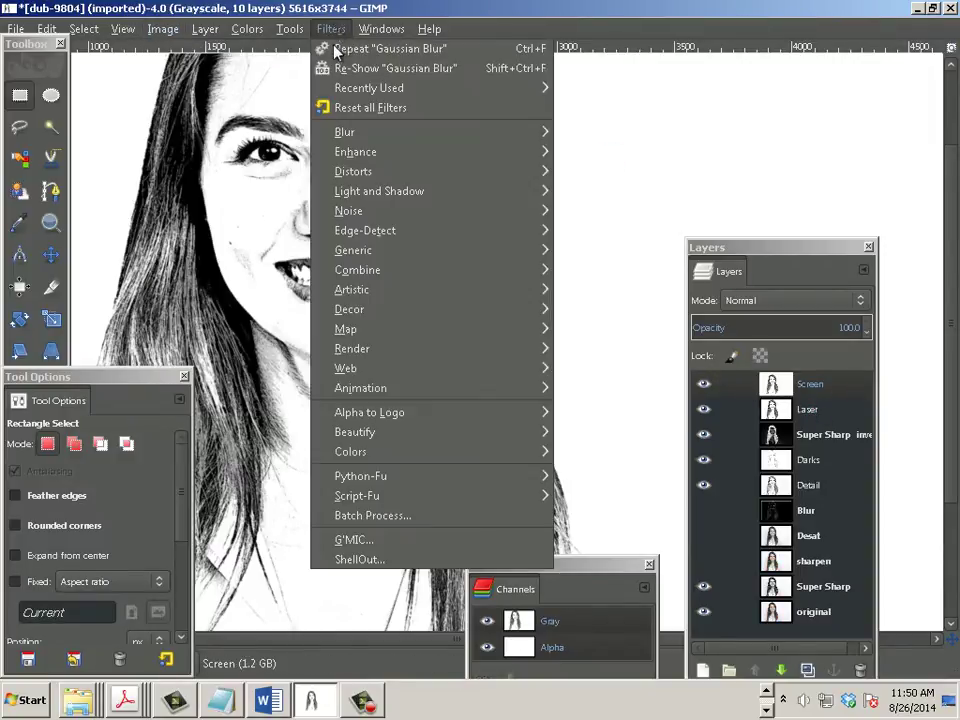
mouse_move(546, 174)
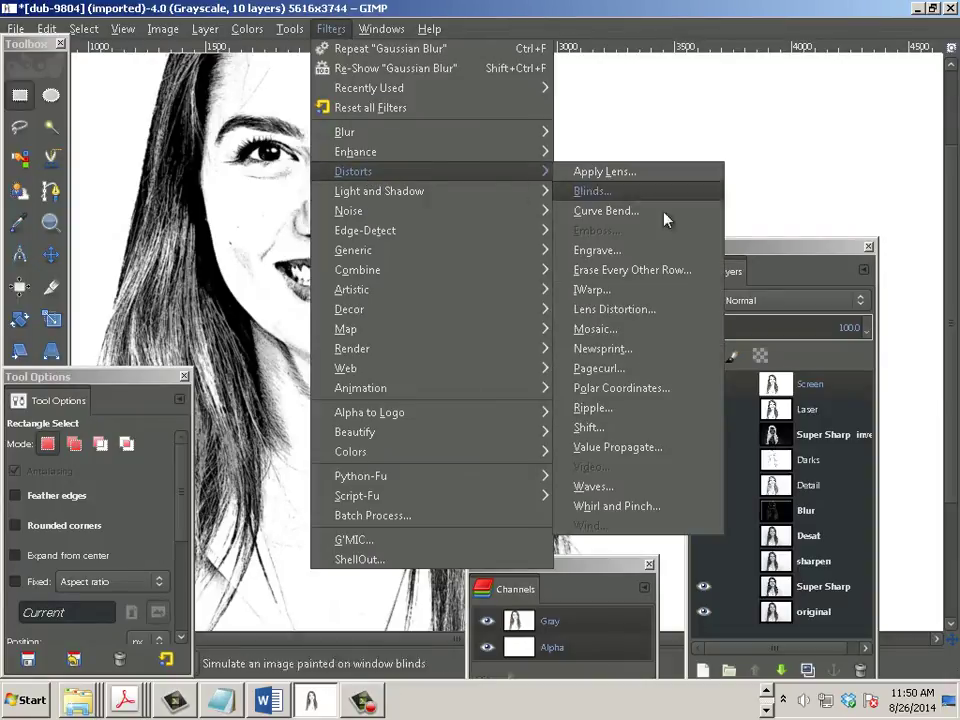
click(658, 352)
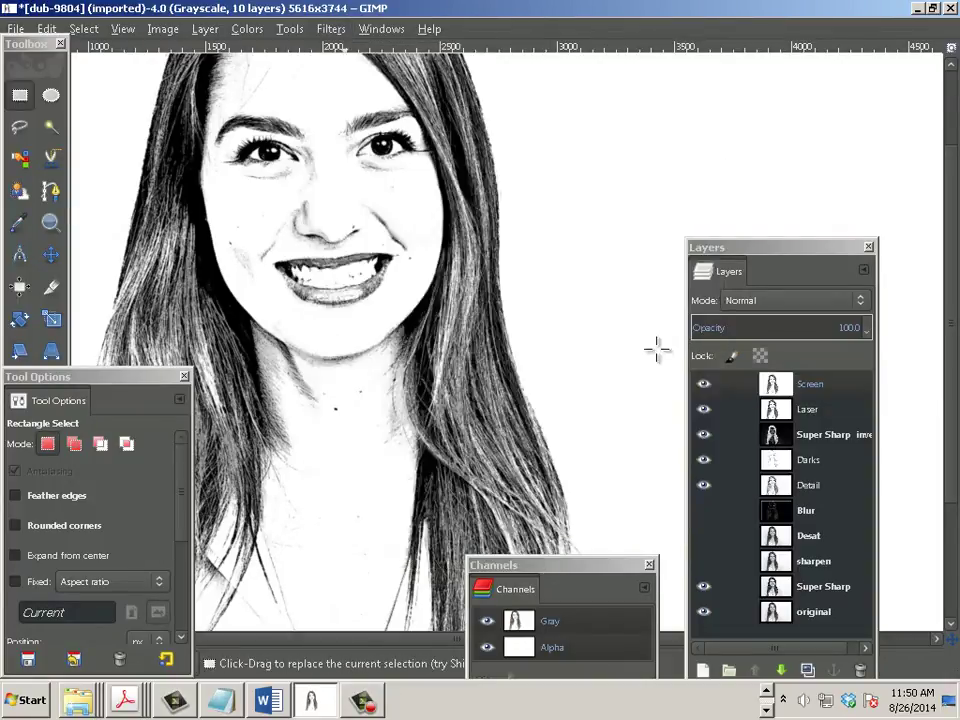
drag(400, 183, 658, 131)
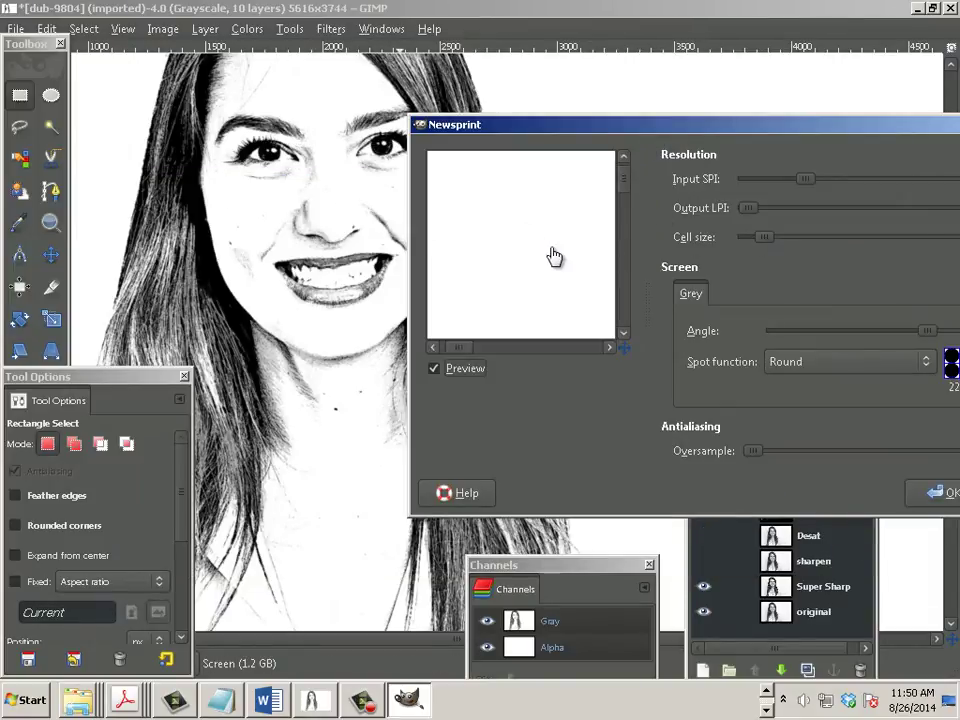
drag(695, 127, 462, 109)
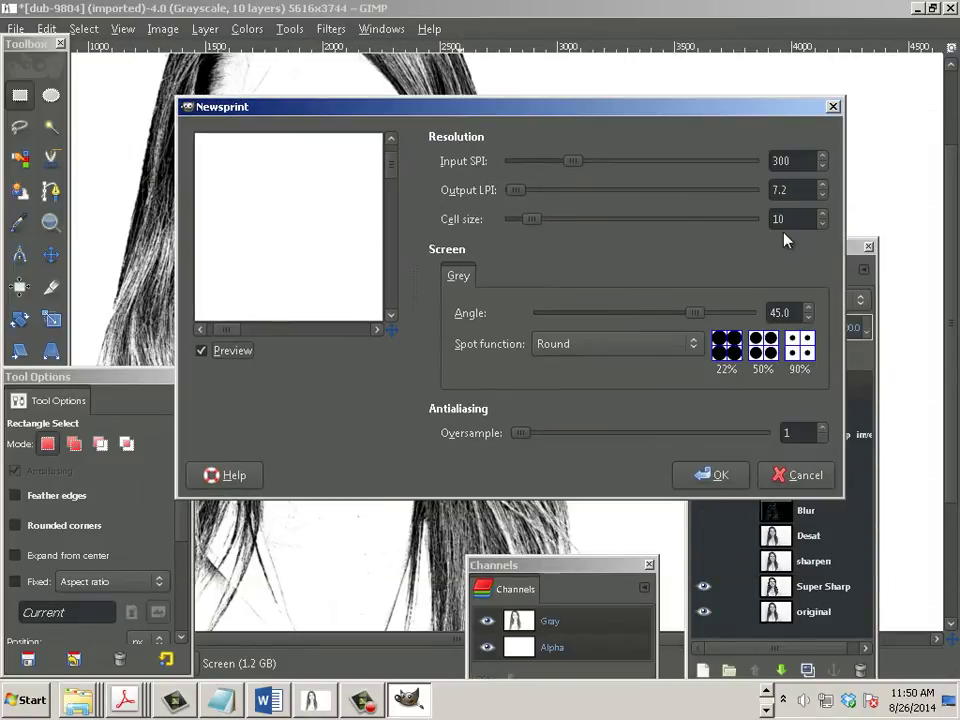
drag(280, 207, 182, 248)
drag(336, 266, 287, 259)
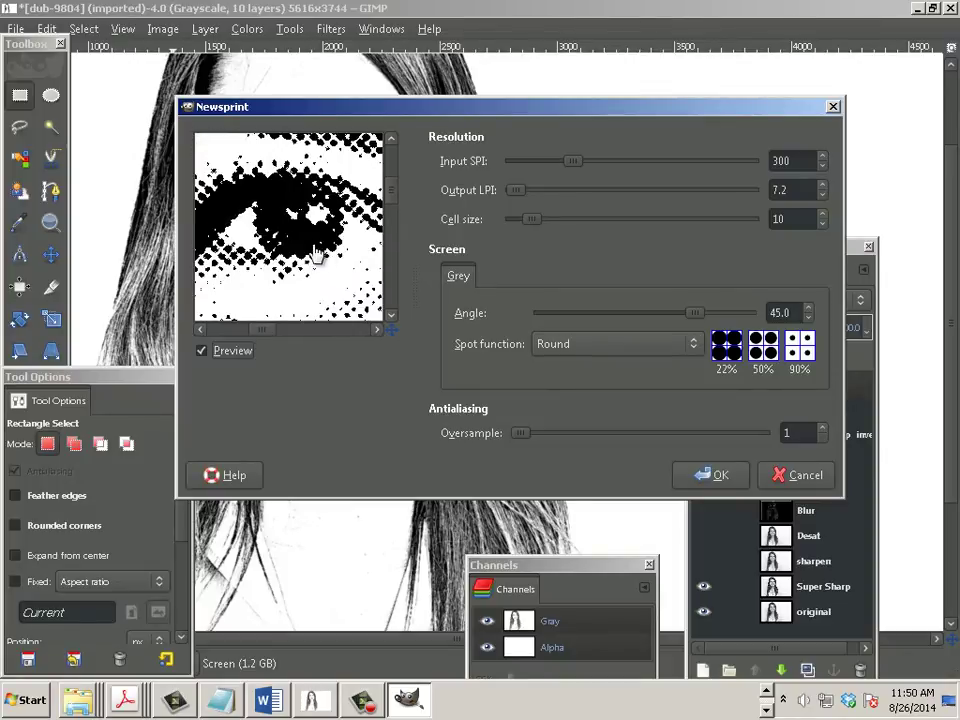
drag(349, 256, 326, 274)
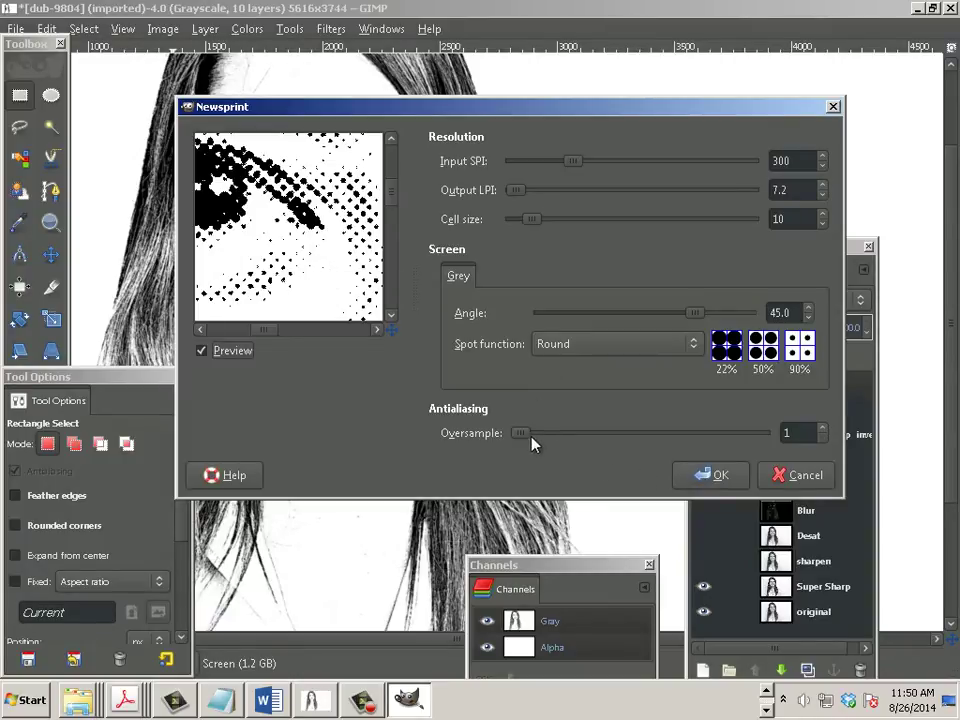
drag(527, 434, 593, 434)
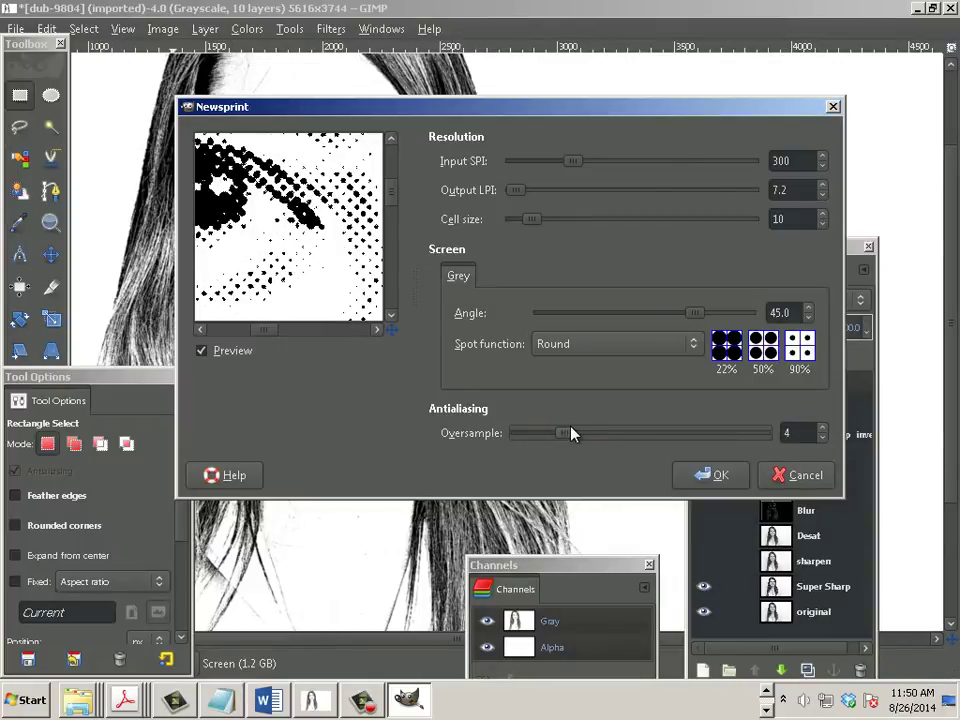
drag(375, 288, 306, 208)
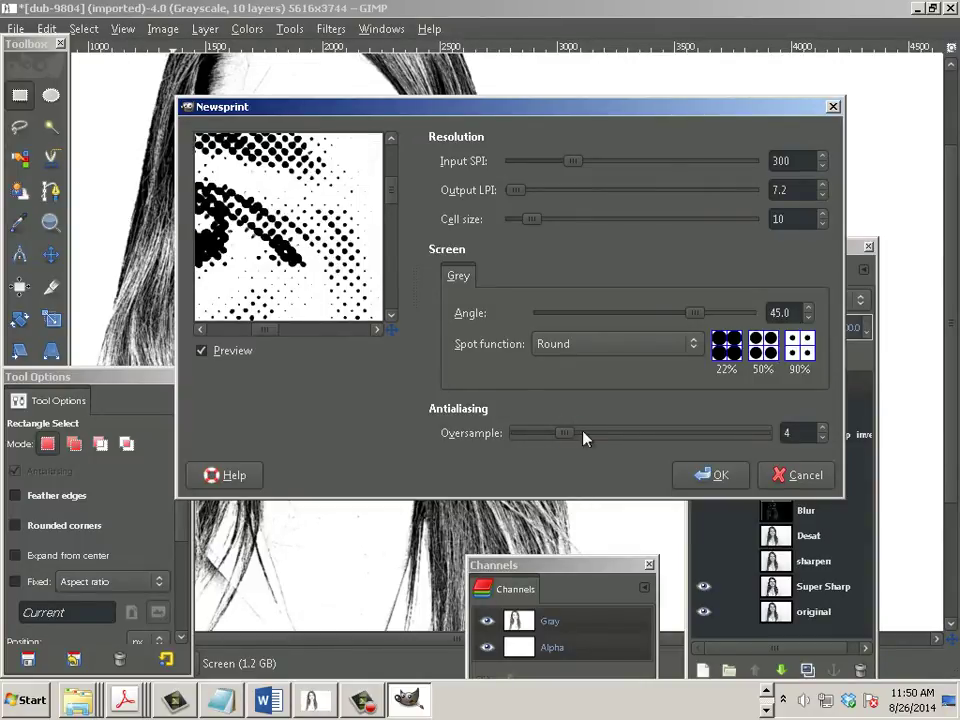
click(711, 476)
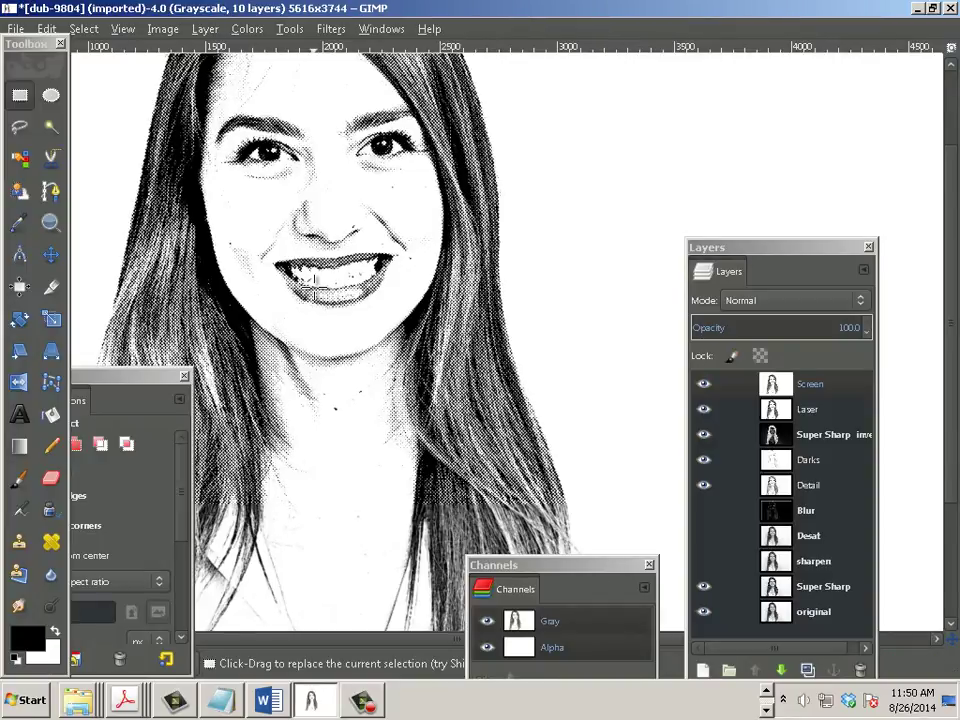
scroll(298, 286, down, 2)
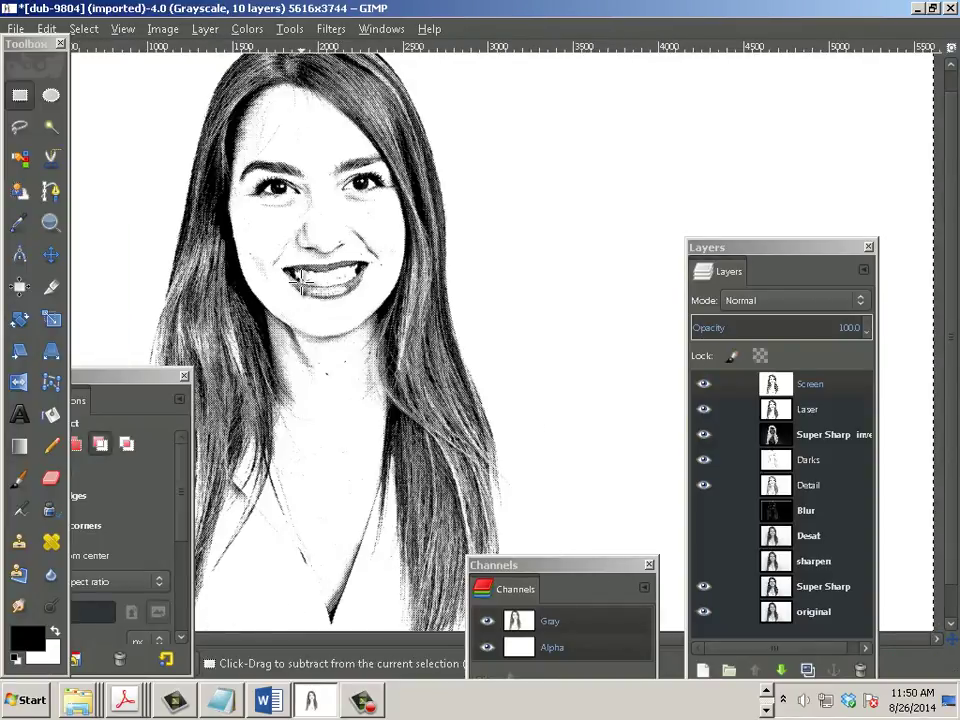
scroll(298, 286, up, 2)
scroll(298, 286, up, 2)
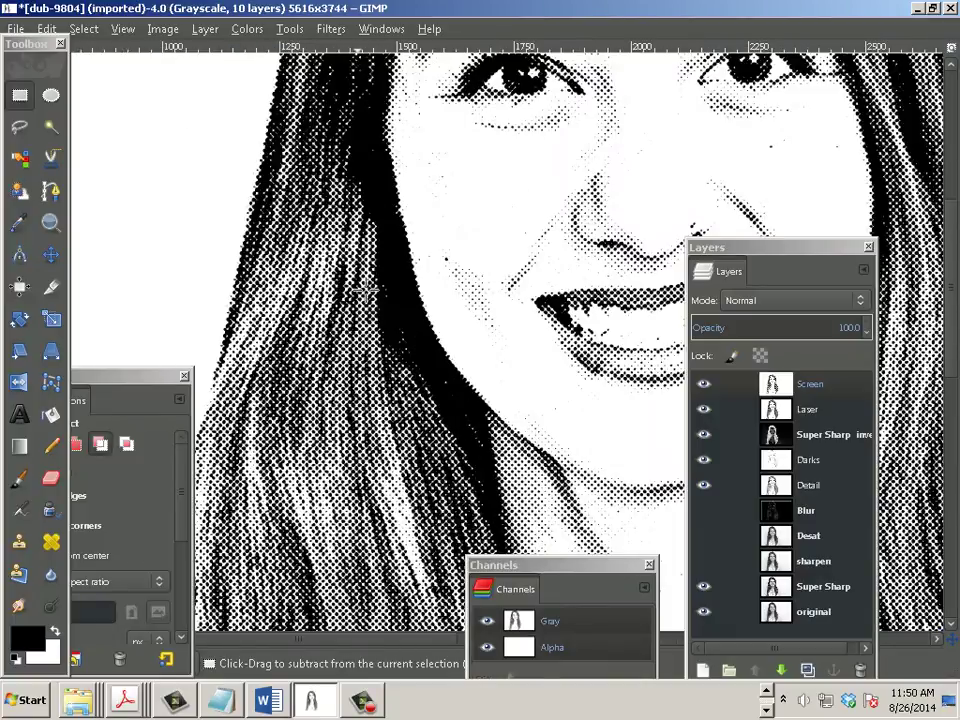
scroll(389, 291, down, 3)
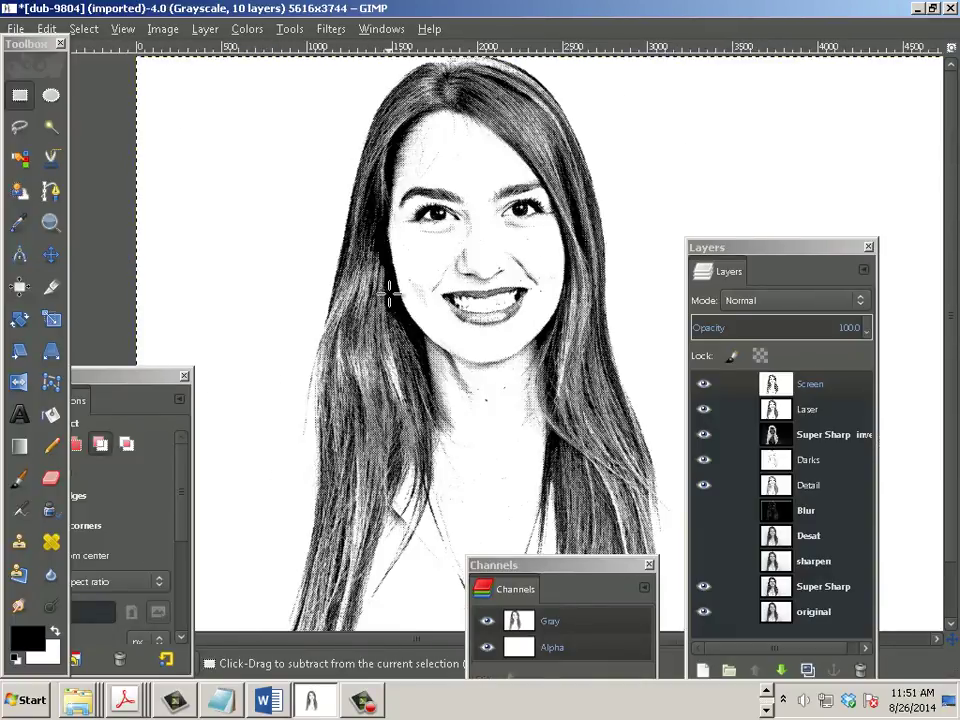
click(703, 387)
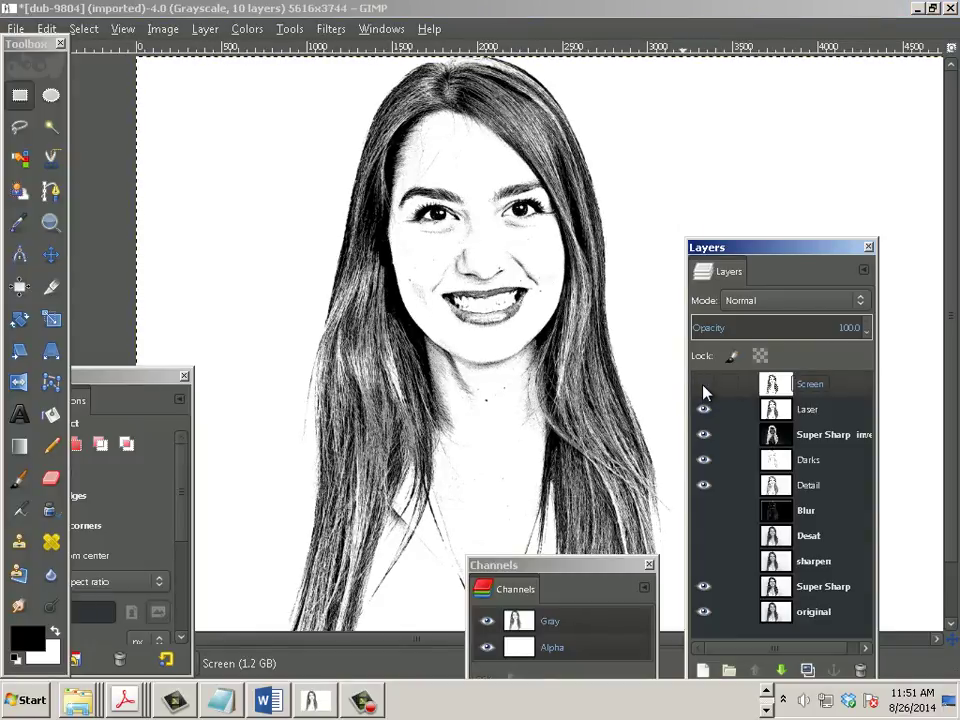
click(704, 437)
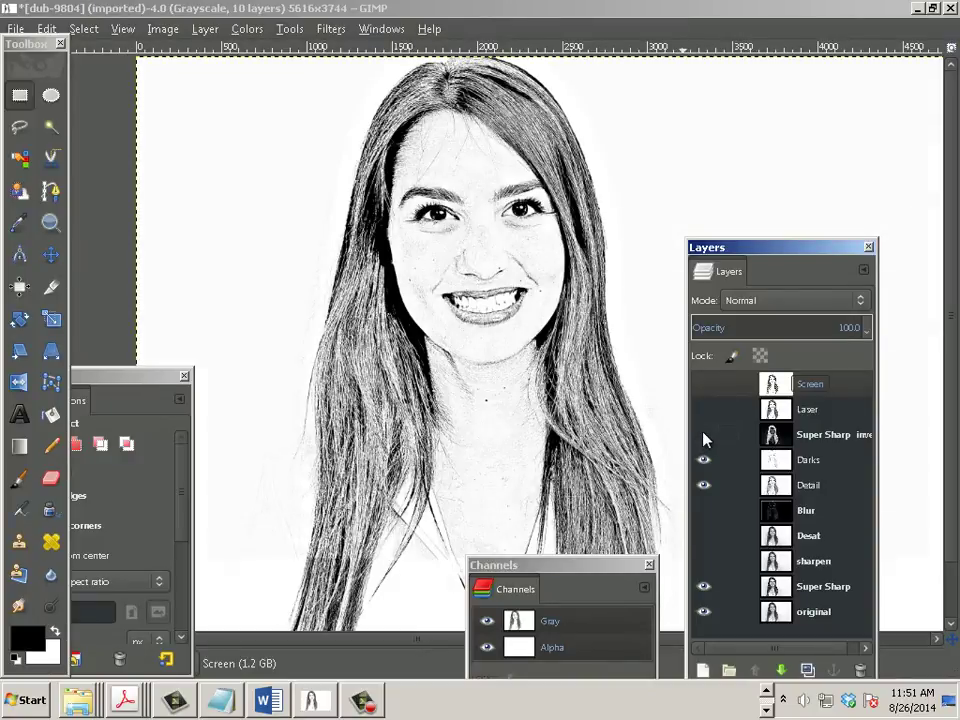
click(704, 435)
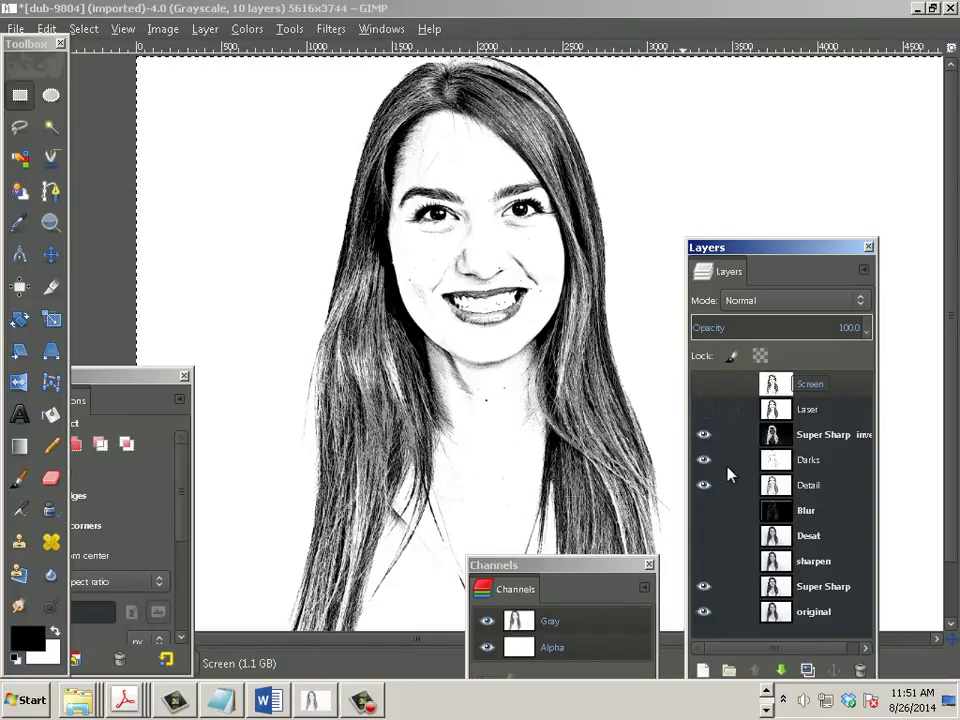
Step: Show the Laser and Screen layers again and convert the image to RGB mode
click(704, 409)
click(704, 383)
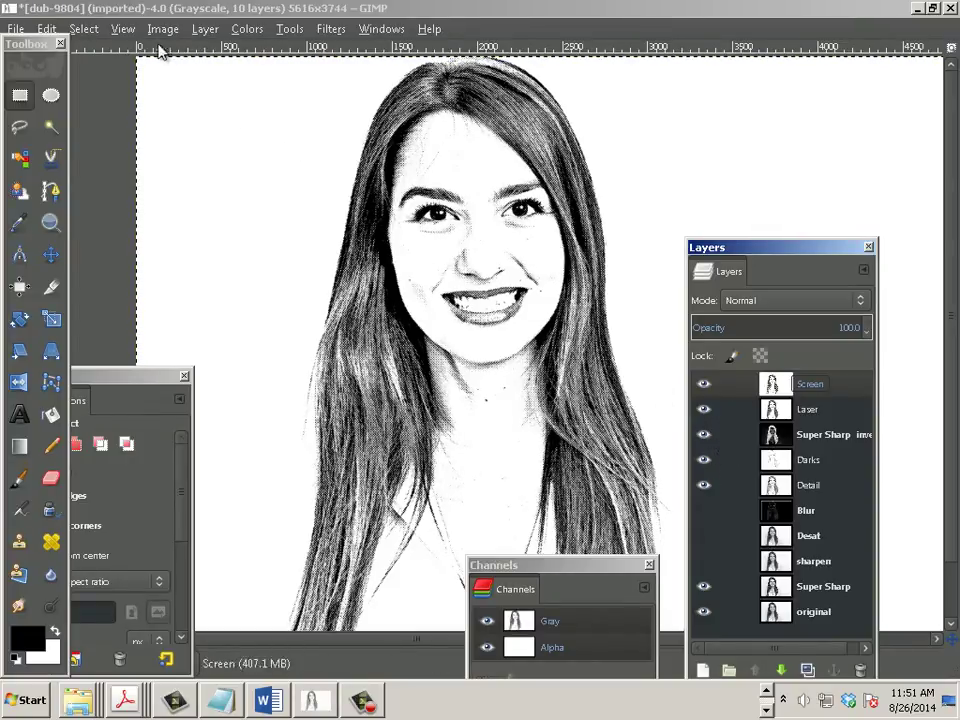
click(124, 30)
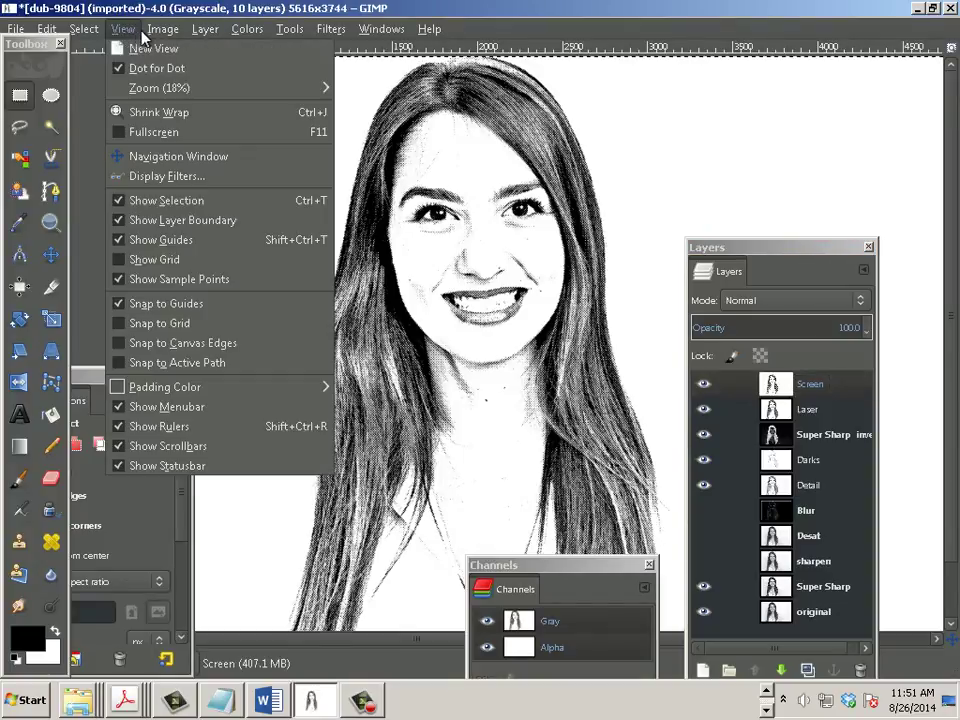
mouse_move(182, 68)
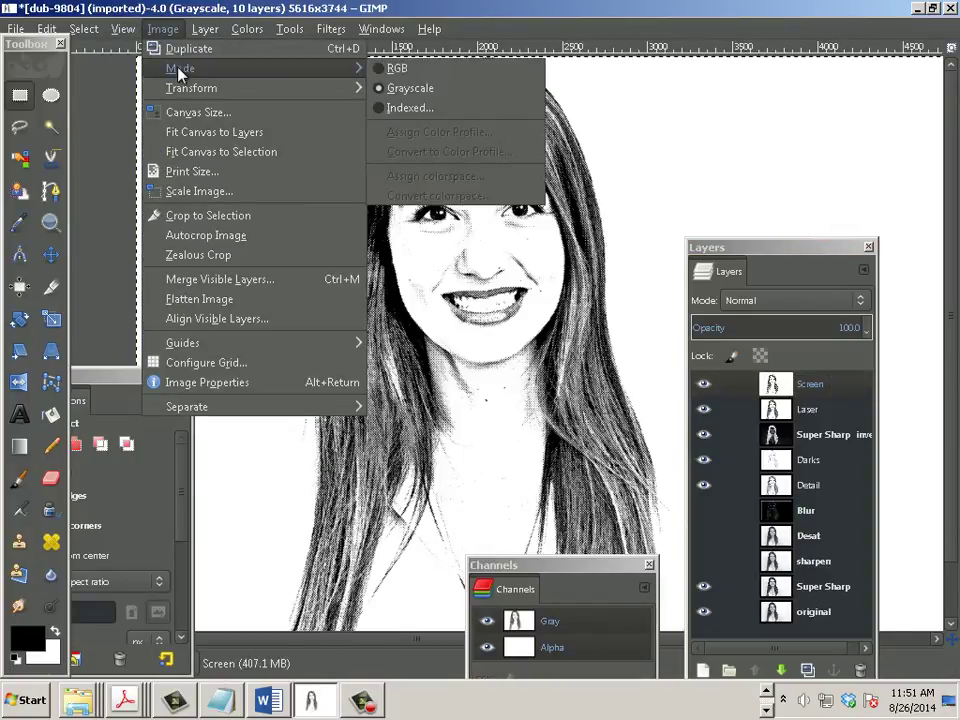
click(420, 70)
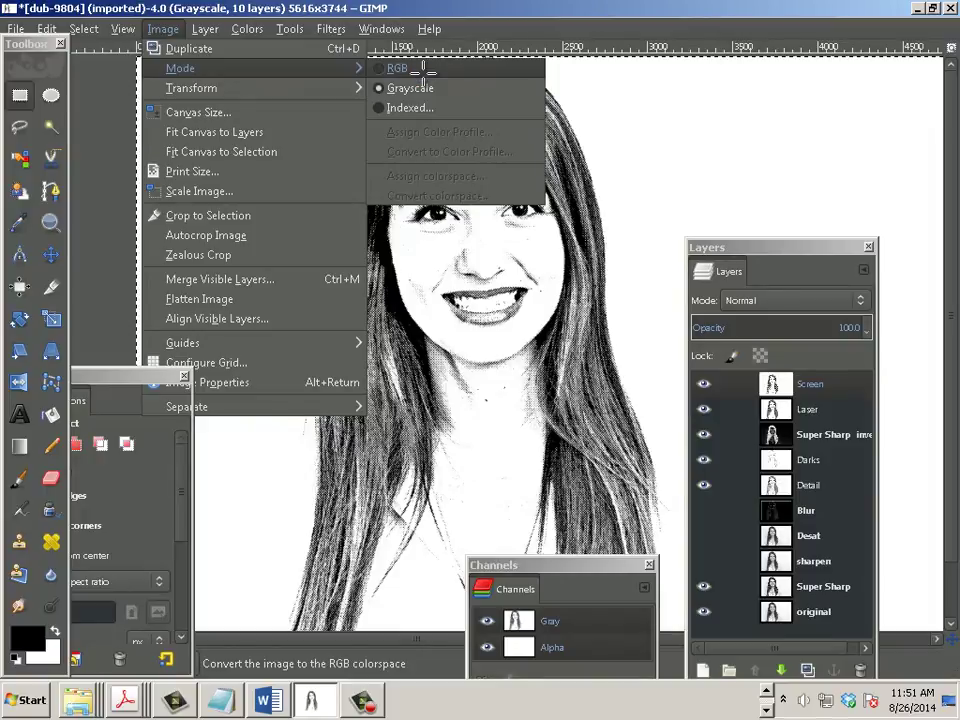
click(16, 28)
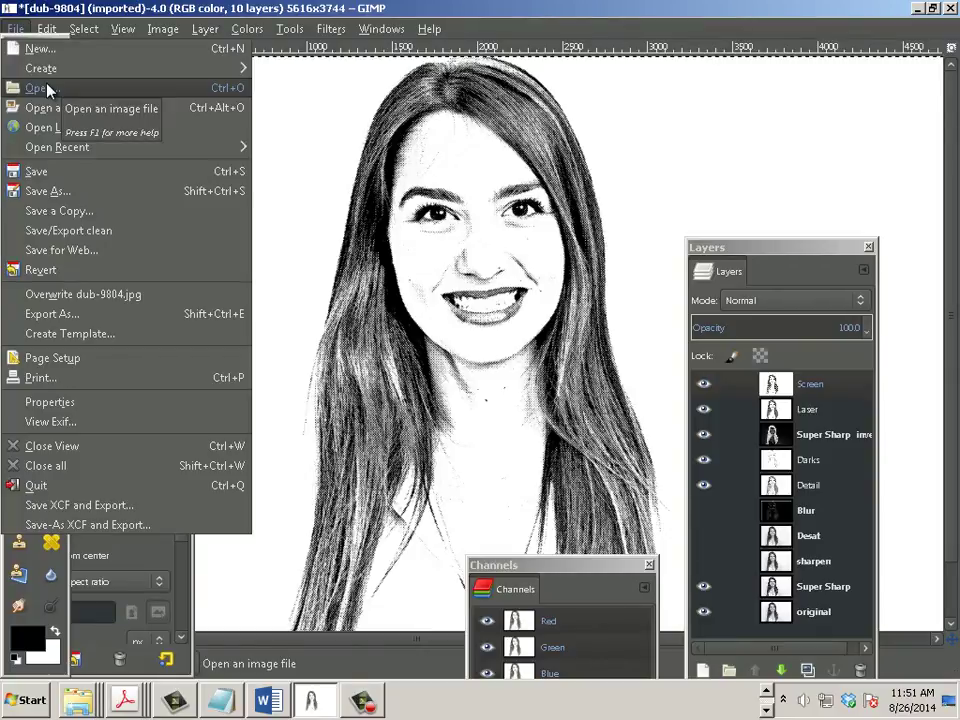
Step: Save the image as new dots.xcf
click(58, 192)
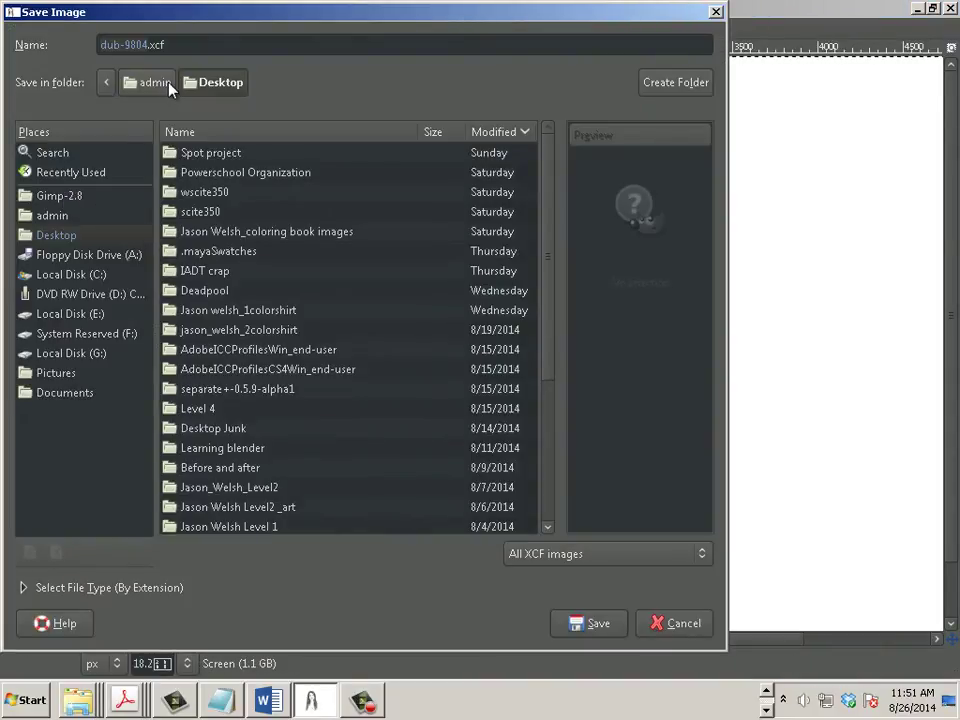
text(new)
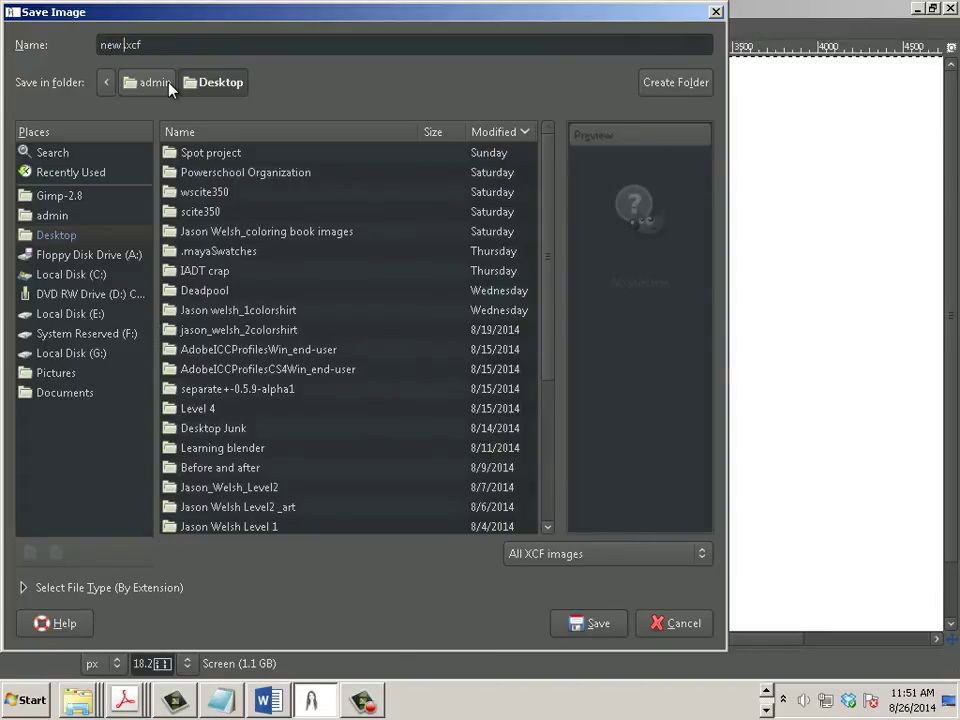
text( dots)
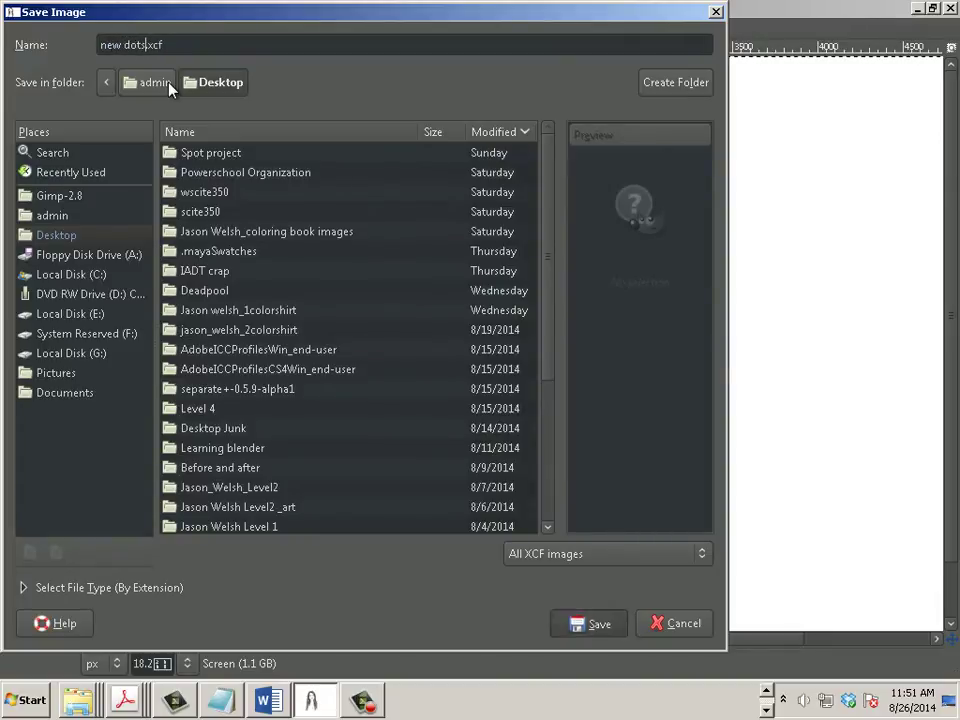
click(576, 620)
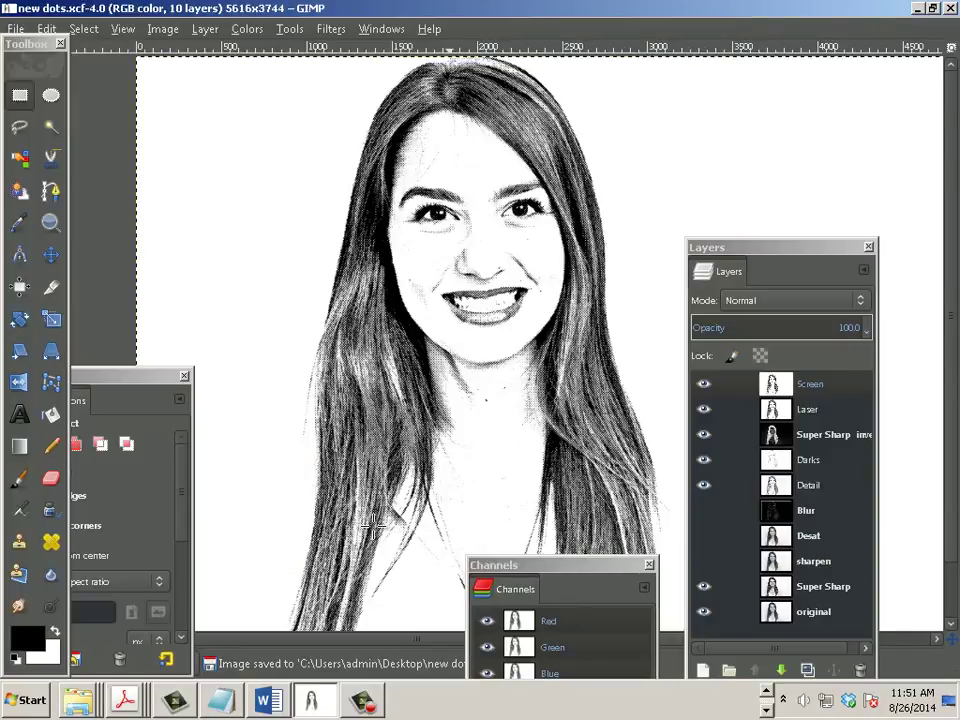
Step: Open the original photo dub-9804.jpg and restore the new dots window from full size
click(15, 28)
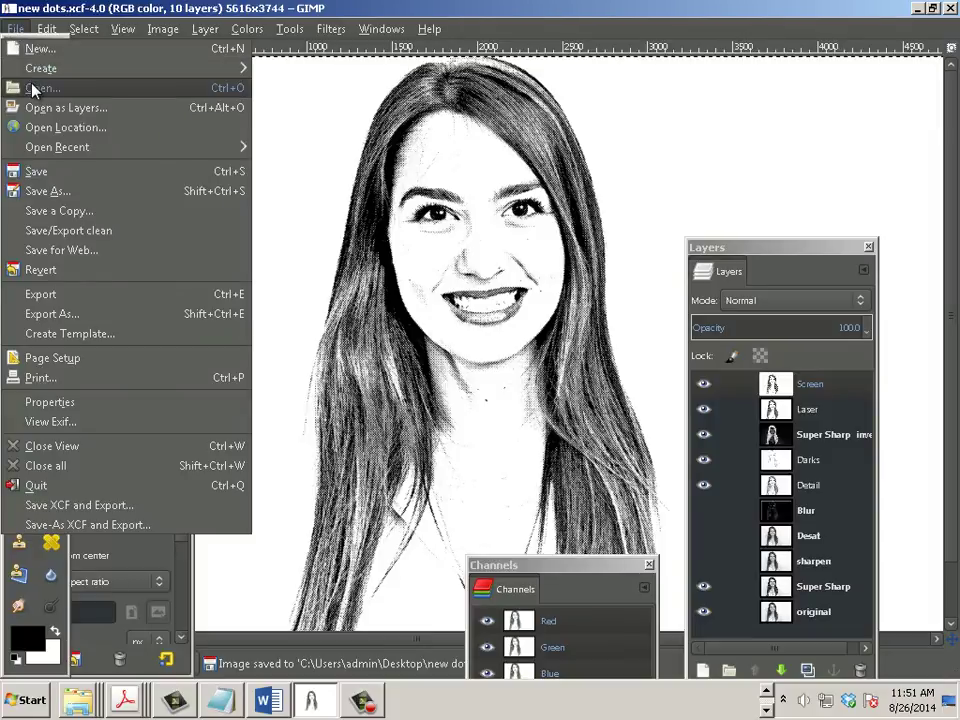
click(32, 86)
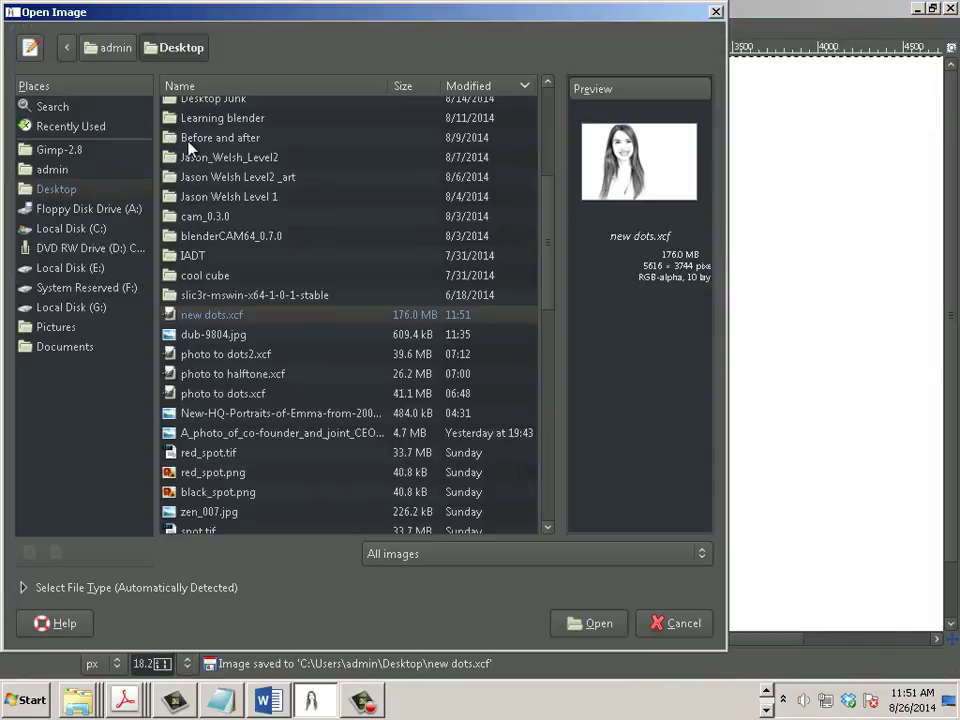
double_click(214, 334)
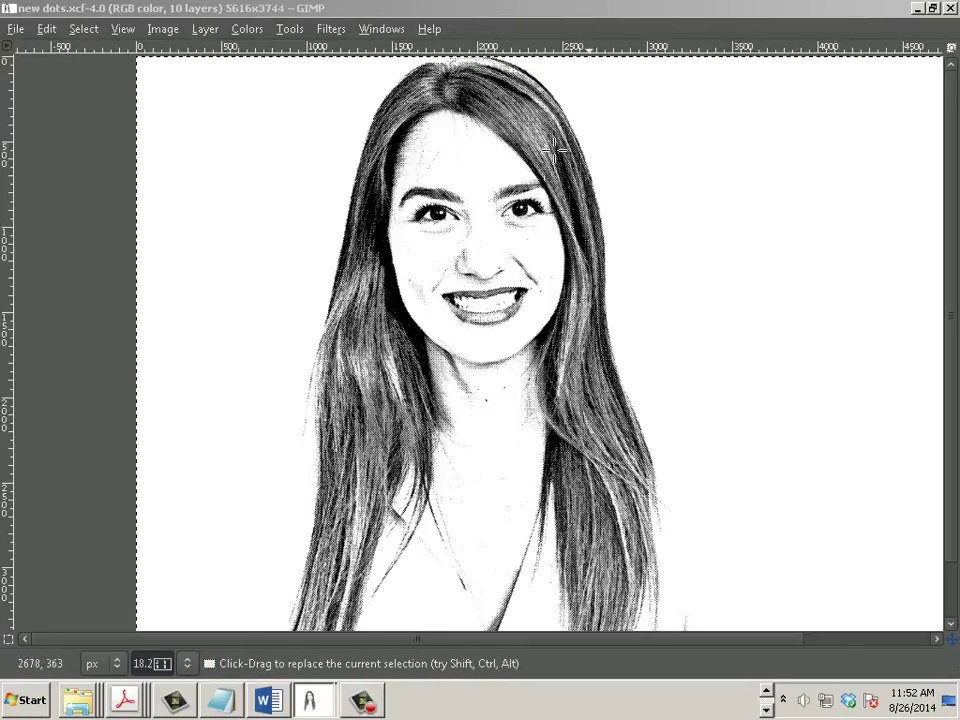
drag(439, 13, 474, 110)
click(405, 38)
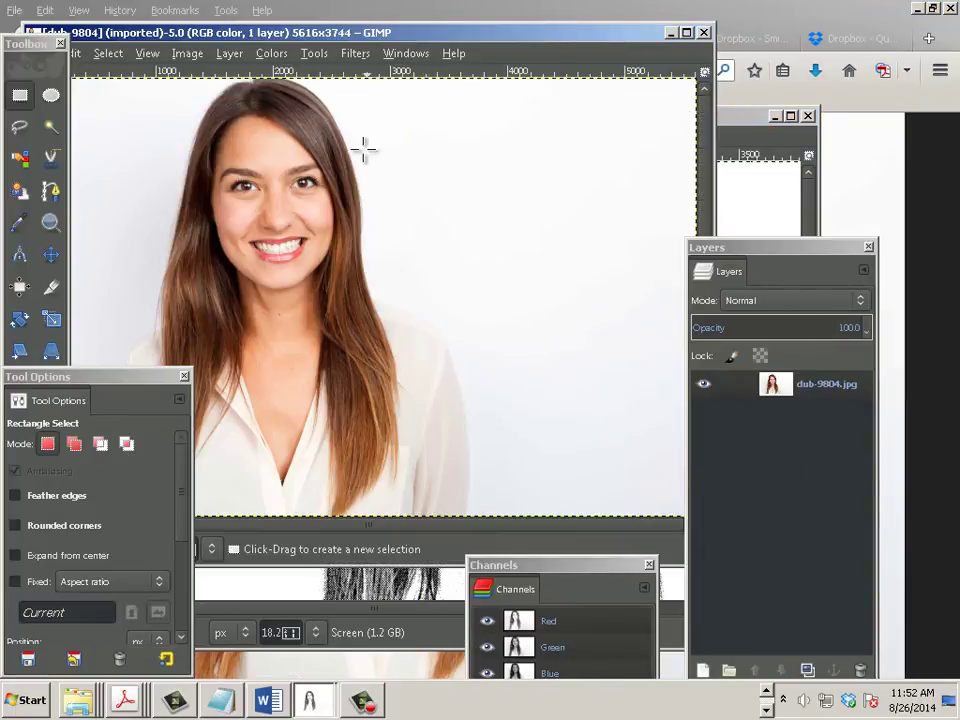
click(187, 54)
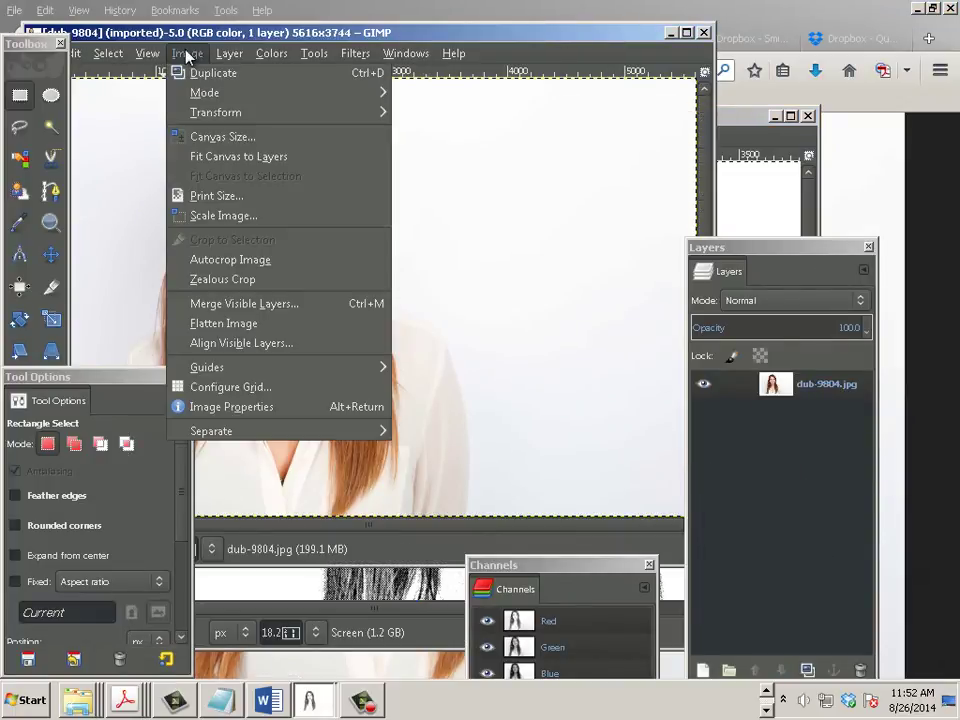
mouse_move(145, 55)
mouse_move(182, 53)
mouse_move(258, 58)
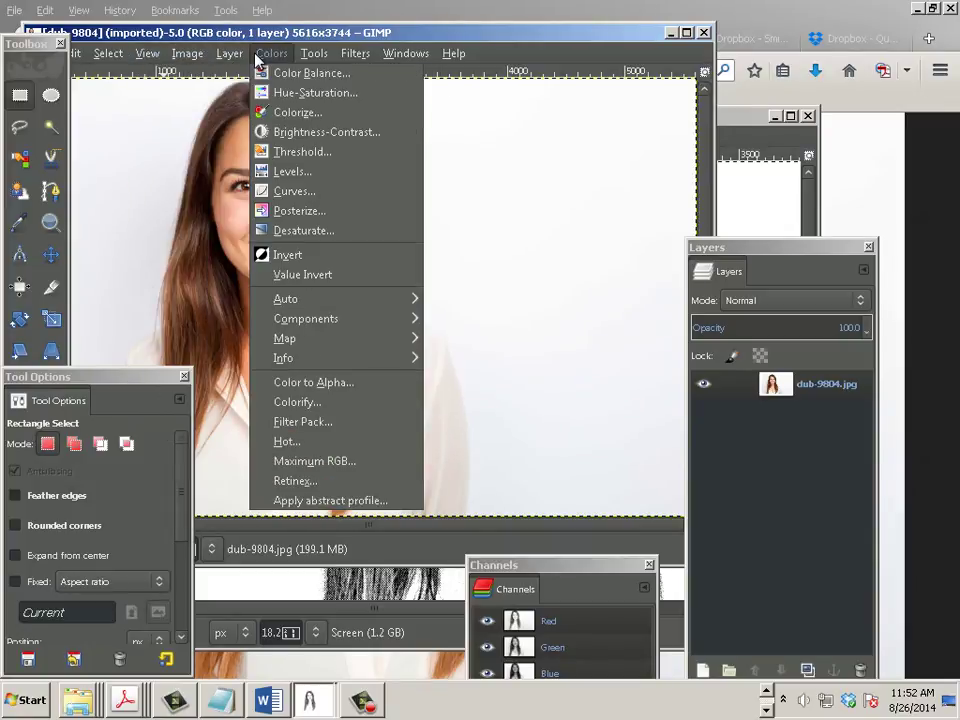
click(300, 211)
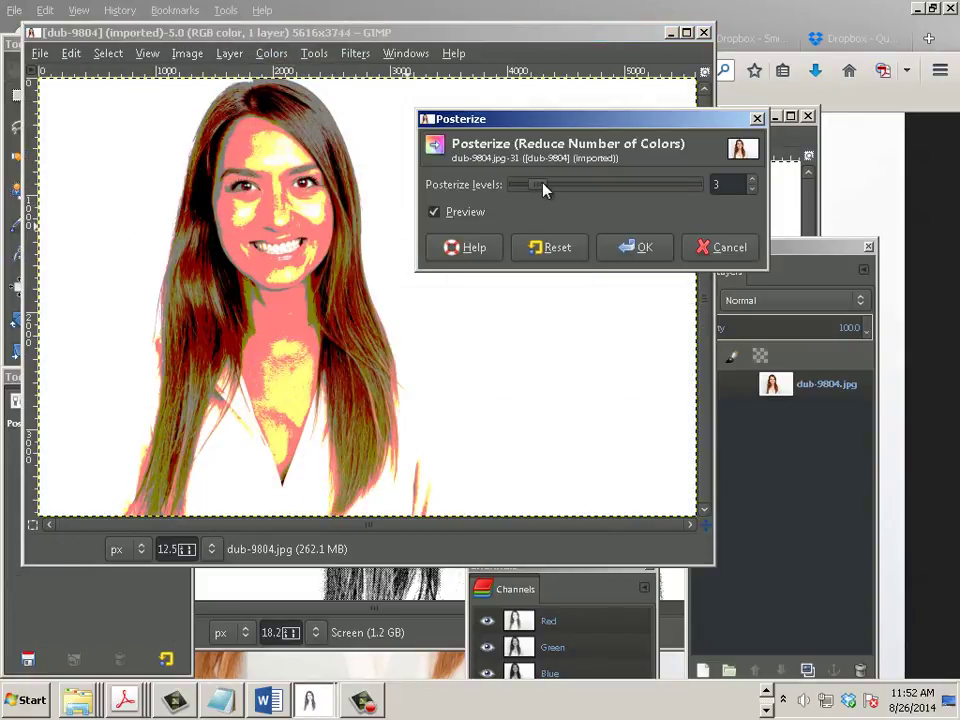
drag(545, 190, 575, 188)
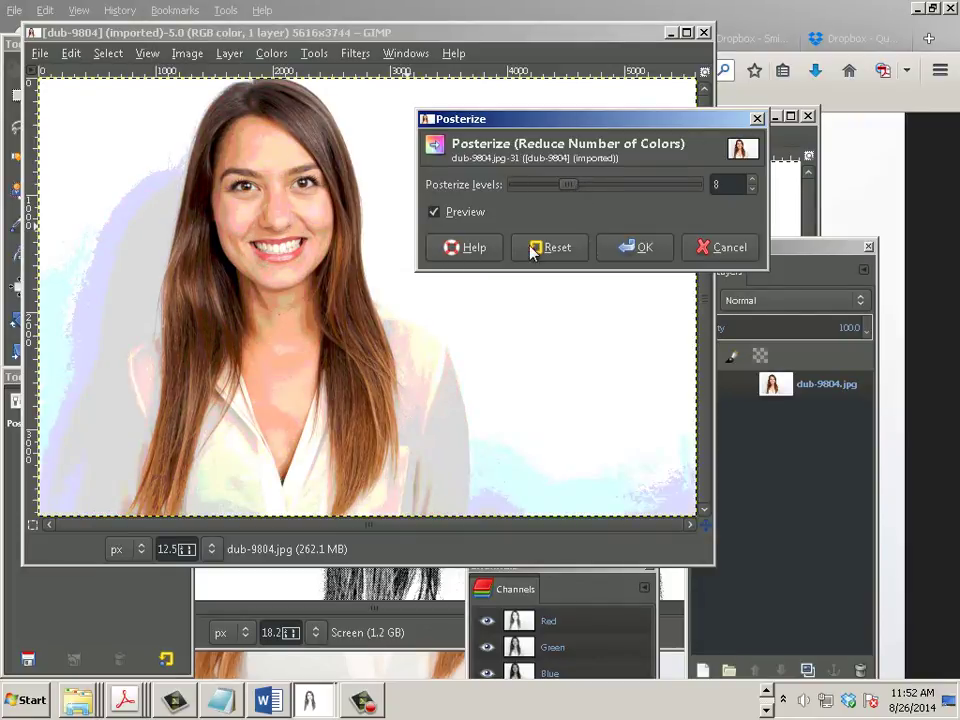
click(723, 270)
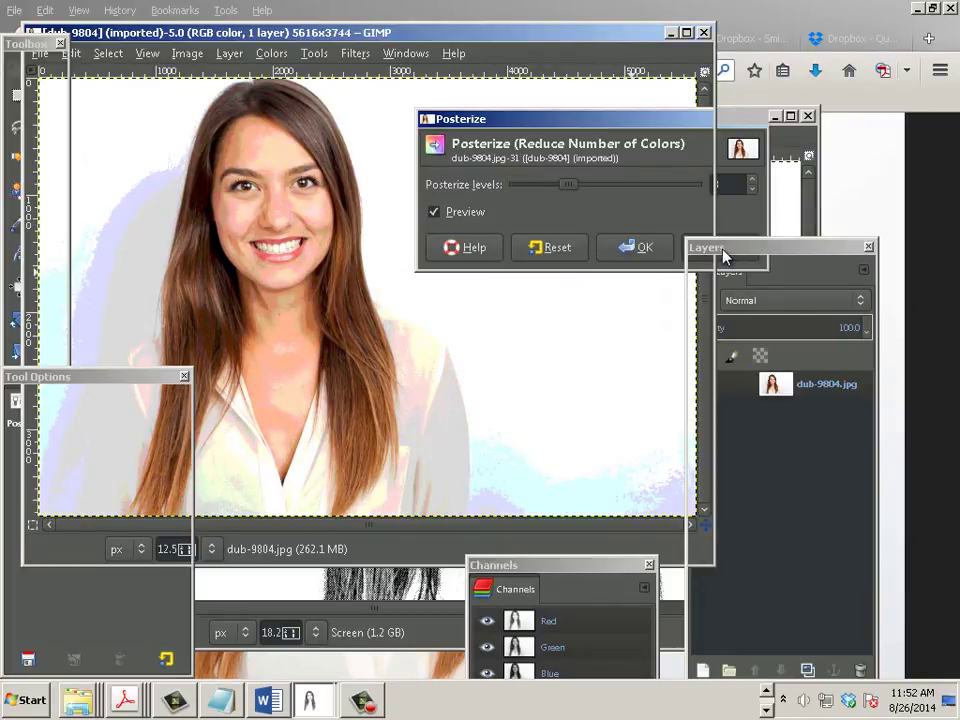
key(Escape)
Step: Apply Unsharp Mask to dub-9804.jpg with radius 72.2, amount 1.44, threshold 15
click(355, 53)
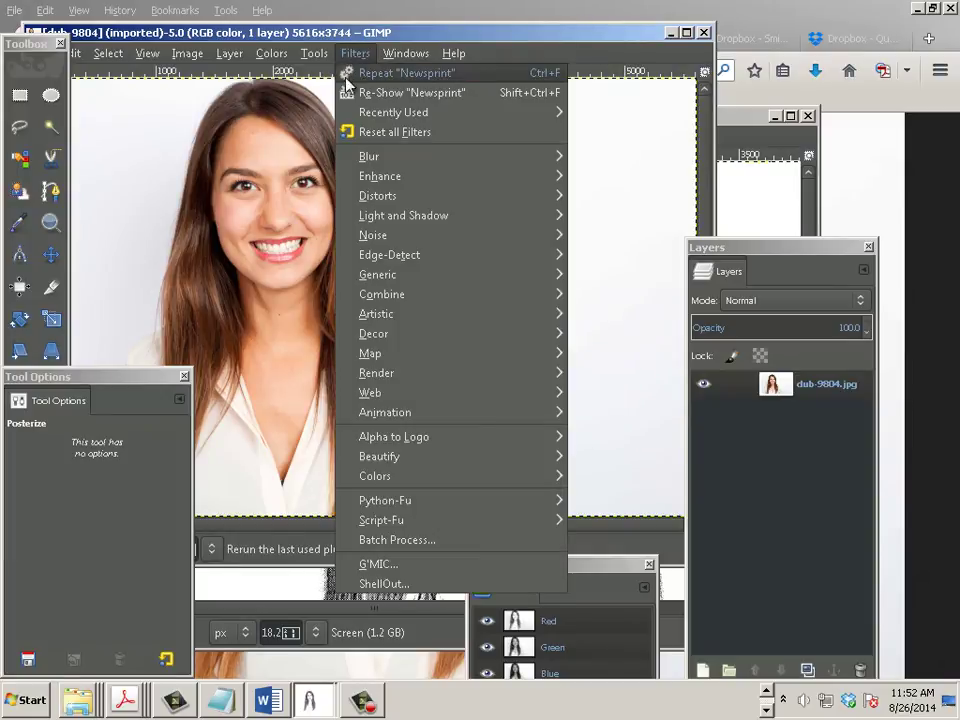
mouse_move(409, 262)
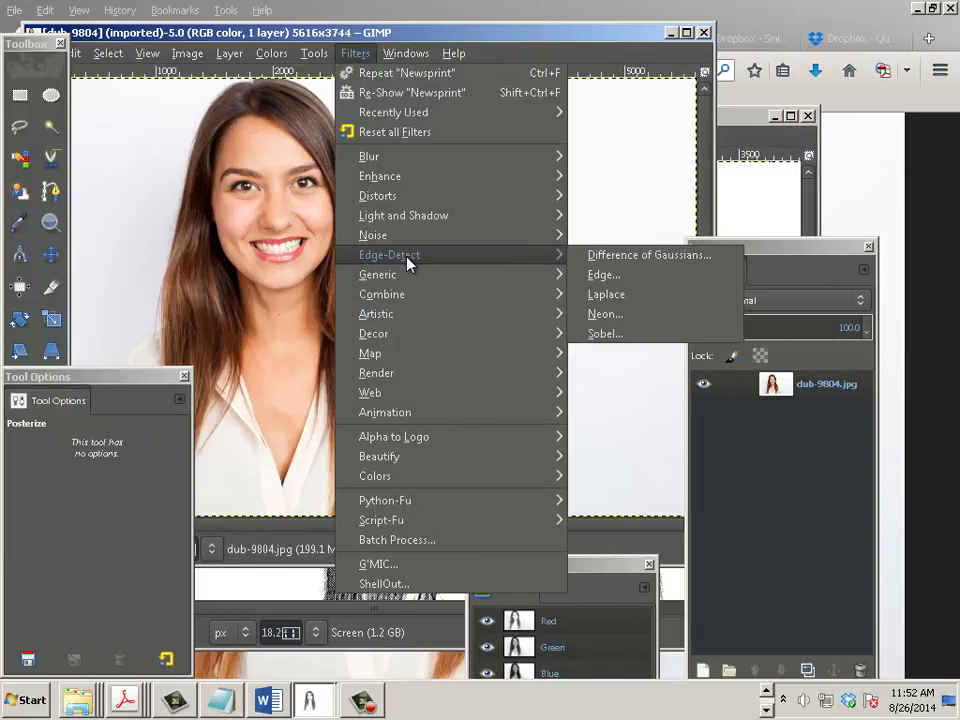
mouse_move(405, 178)
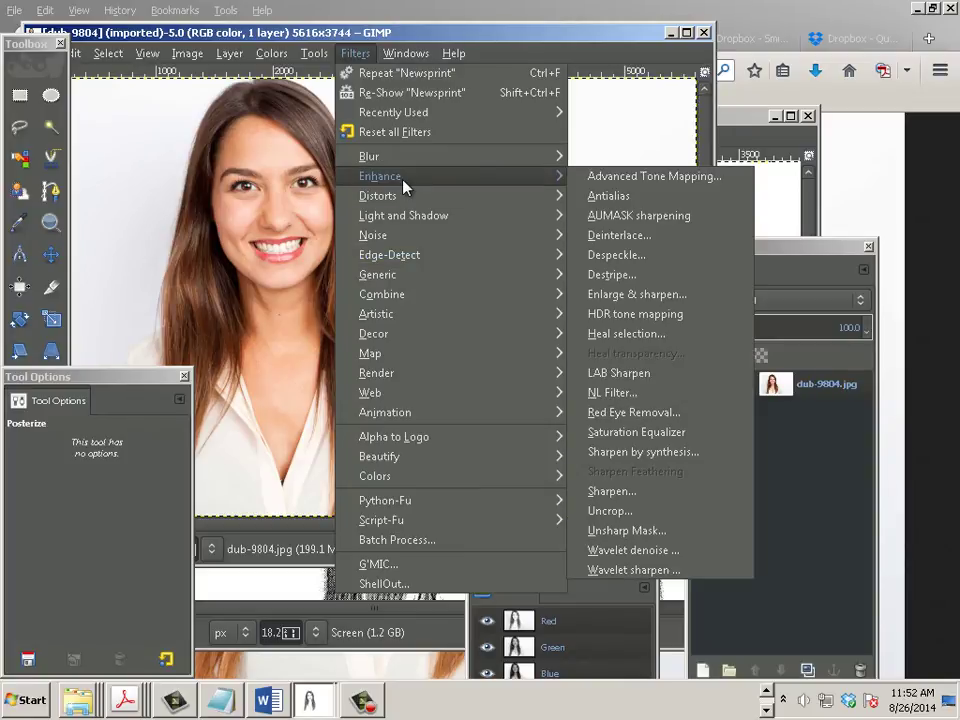
click(669, 530)
drag(491, 328, 481, 332)
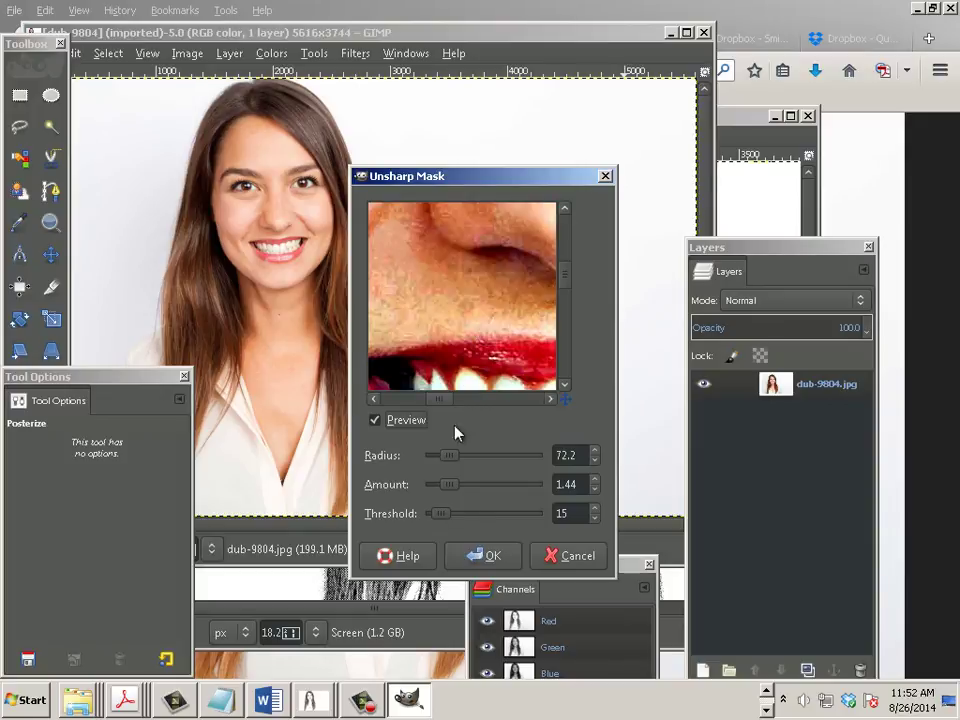
drag(456, 382, 467, 350)
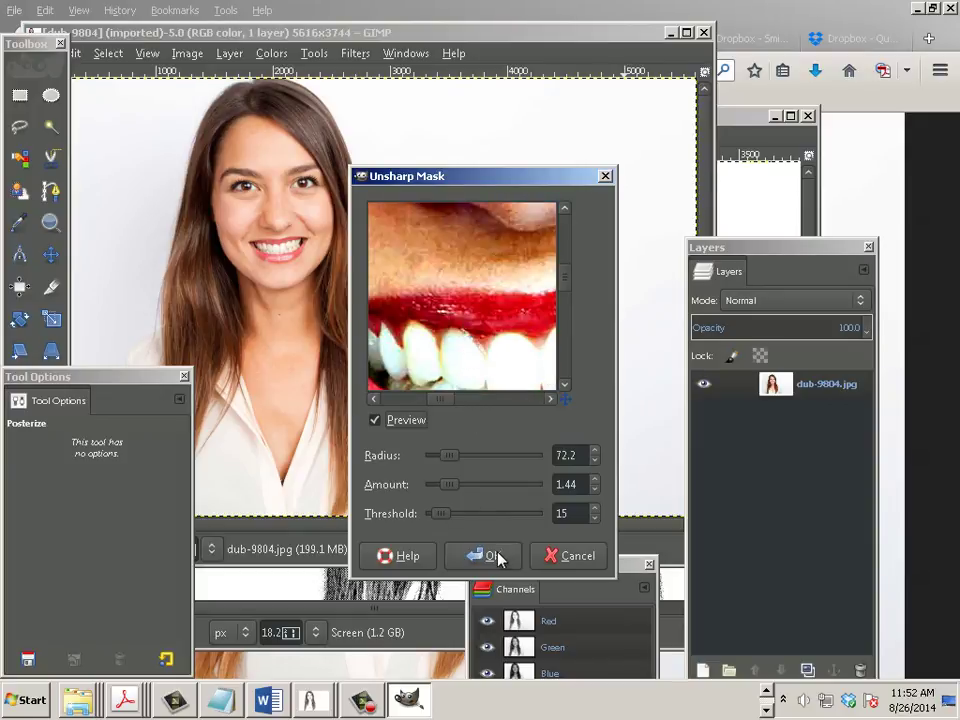
click(497, 557)
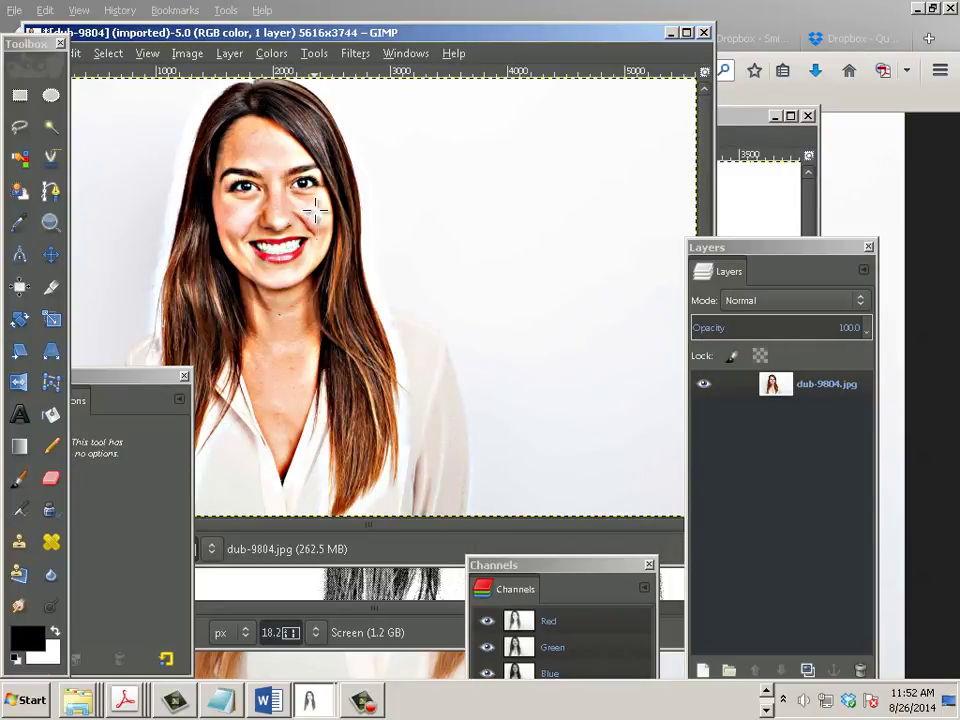
Step: Apply a 5 px Gaussian Blur to the portrait, then repeat it with Ctrl+F
click(354, 54)
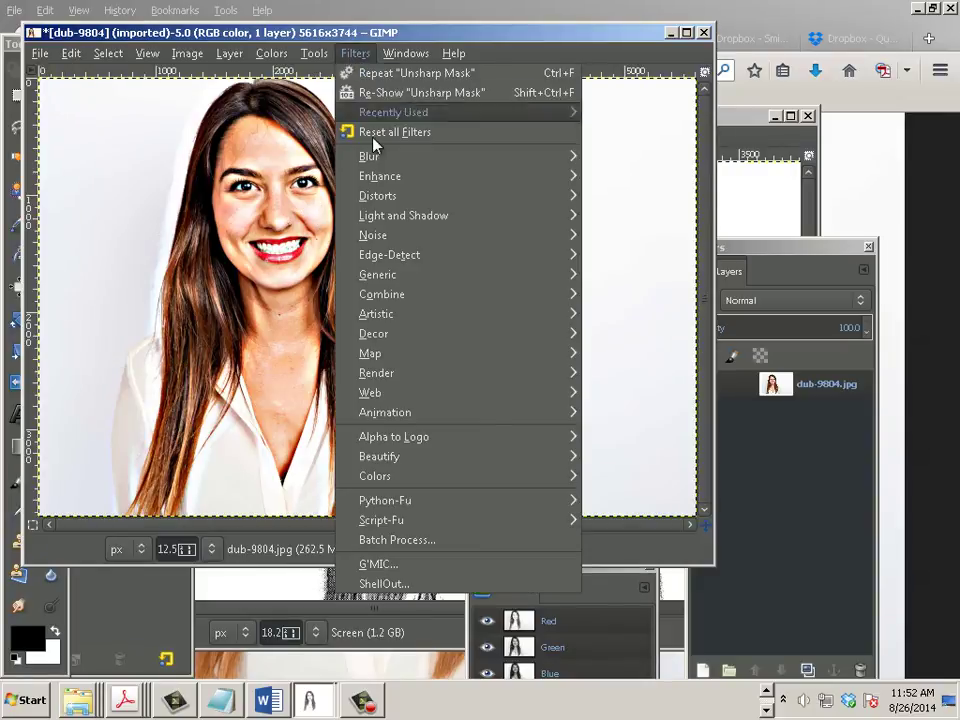
mouse_move(378, 158)
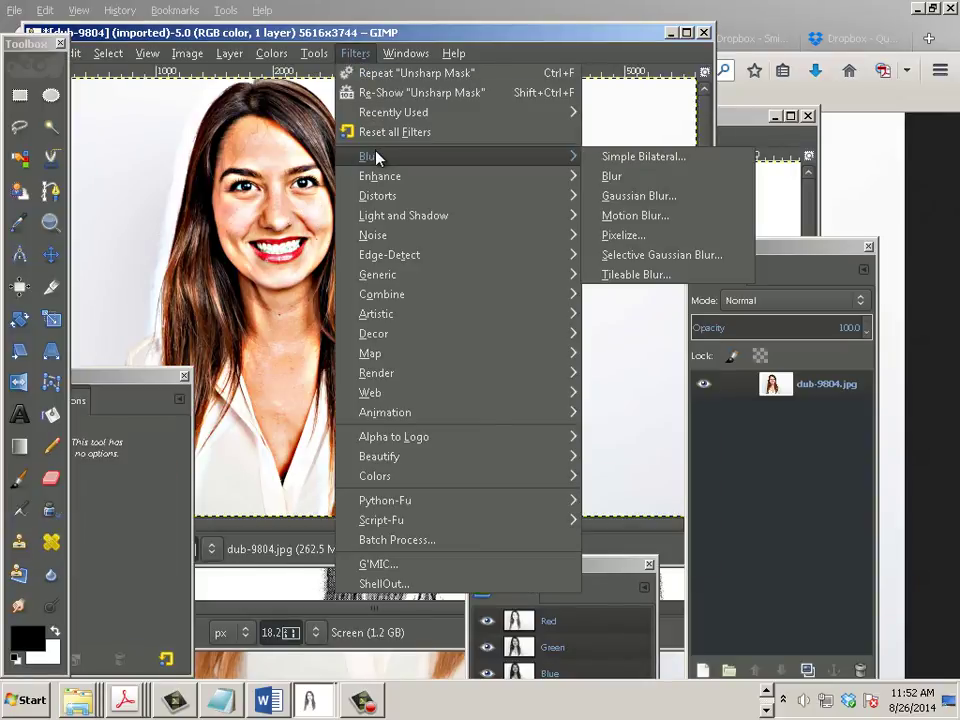
click(621, 195)
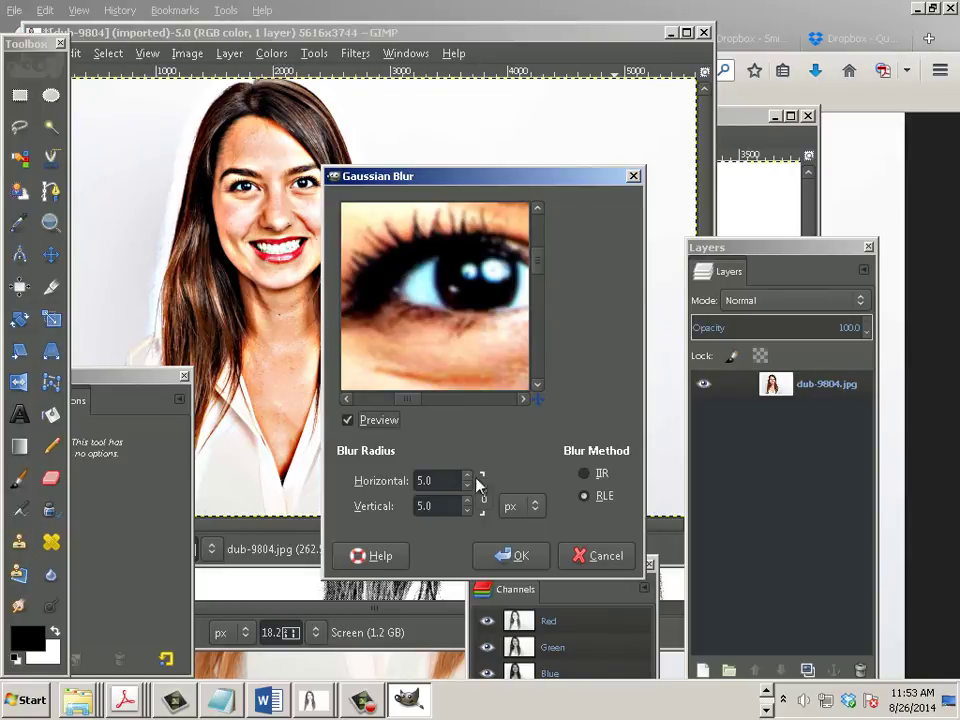
click(516, 555)
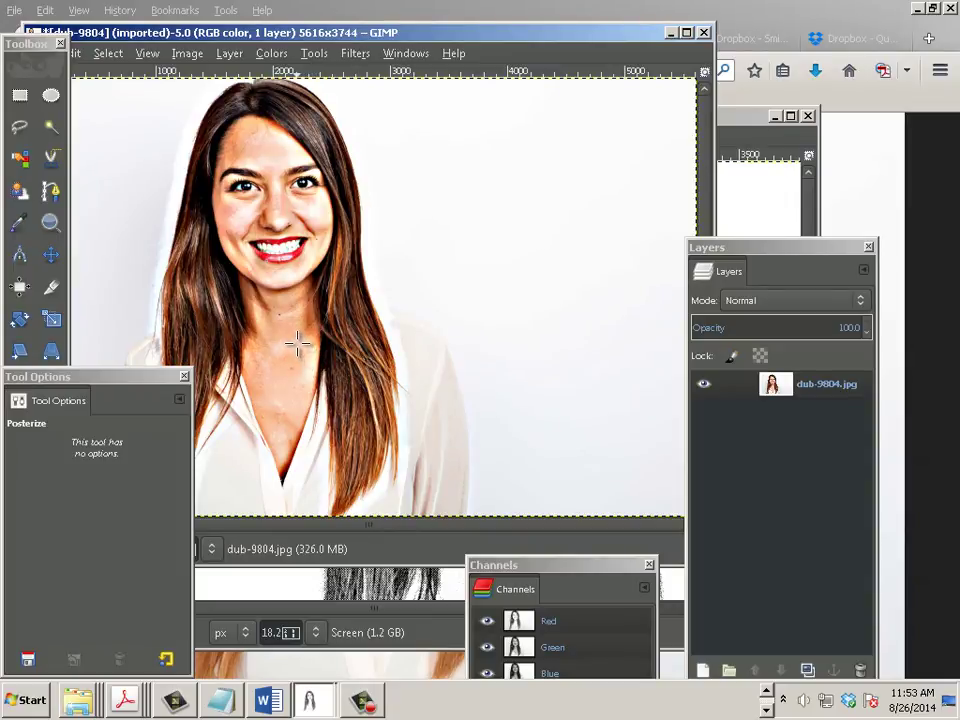
key(ctrl+f)
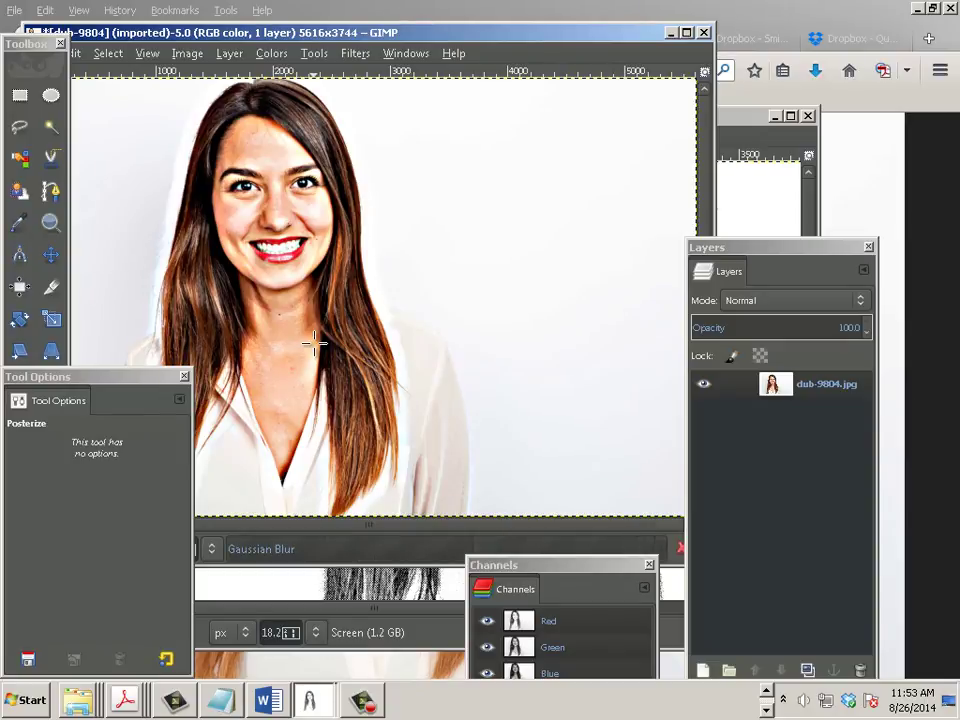
Step: Apply Posterize at 8 levels to the blurred dub-9804.jpg portrait
click(187, 53)
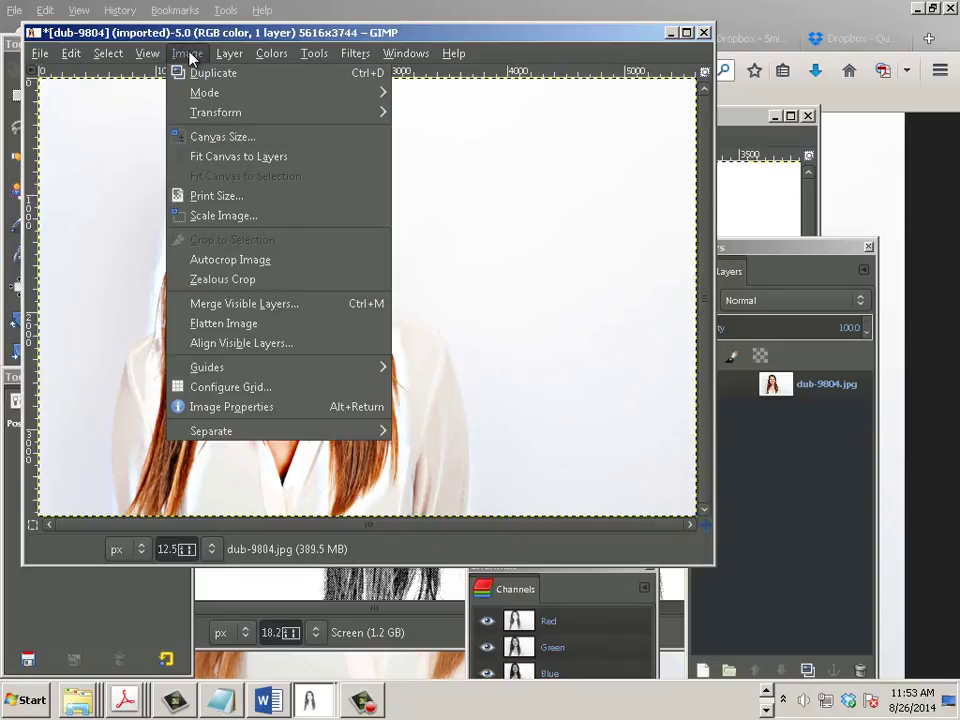
mouse_move(271, 53)
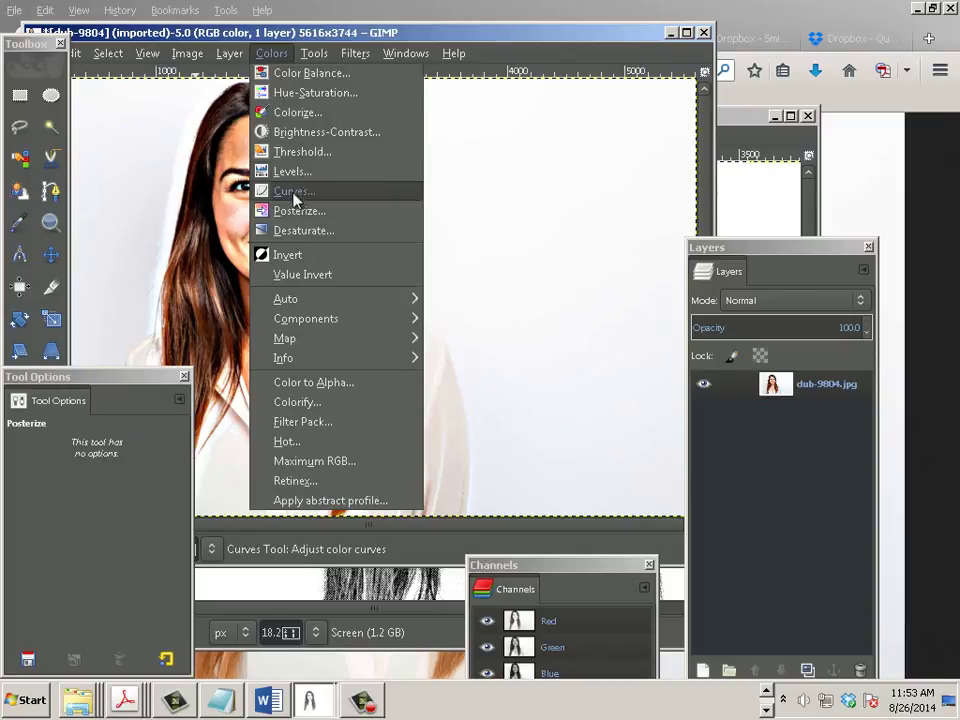
click(298, 210)
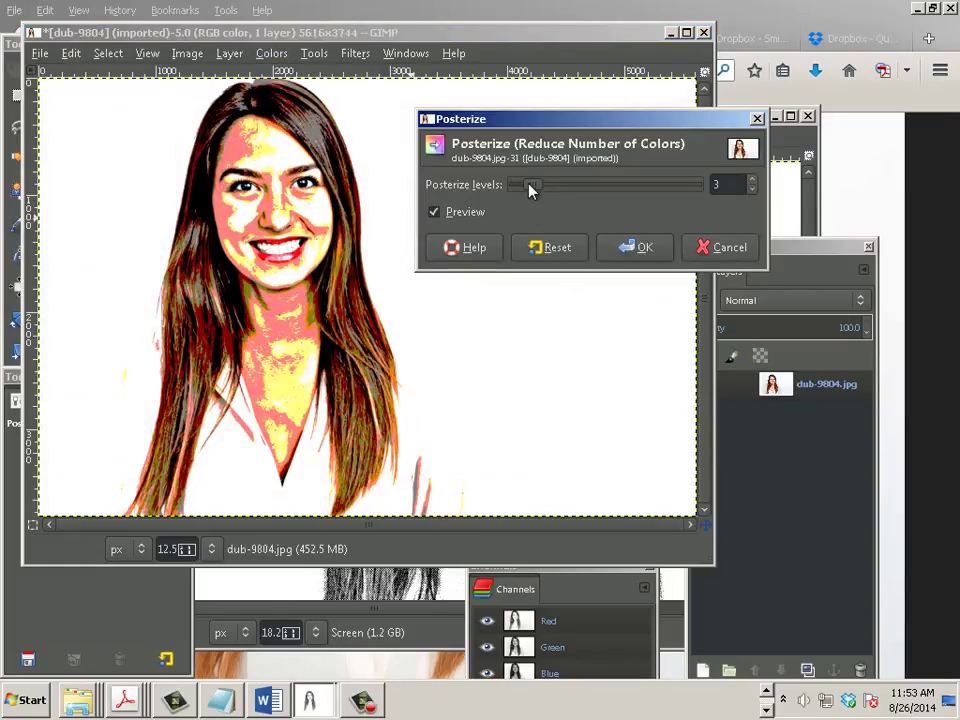
drag(530, 190, 569, 186)
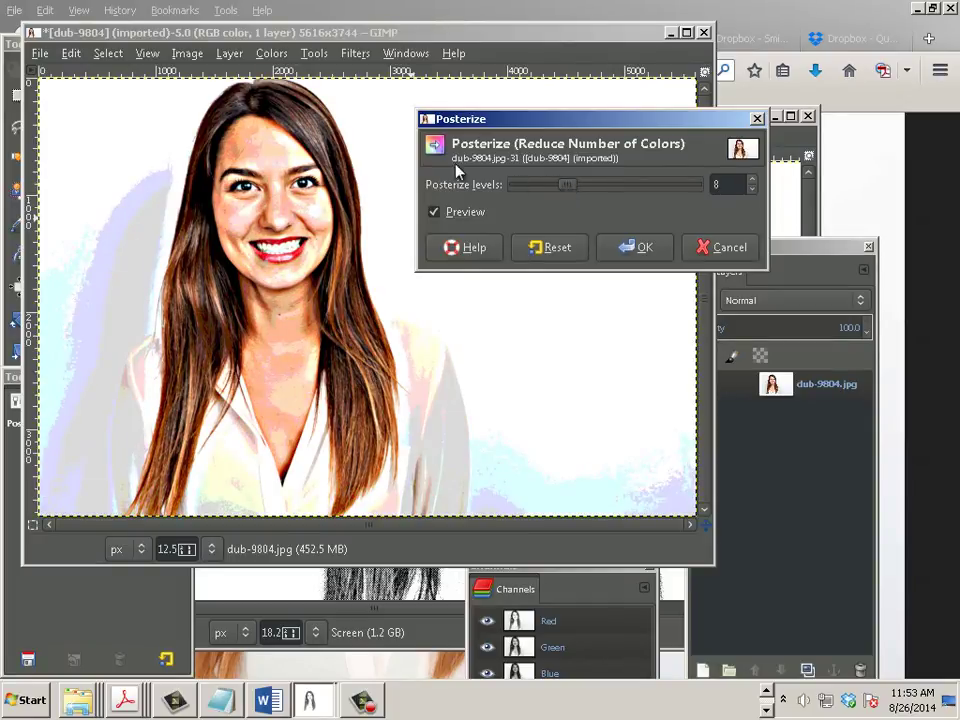
click(625, 257)
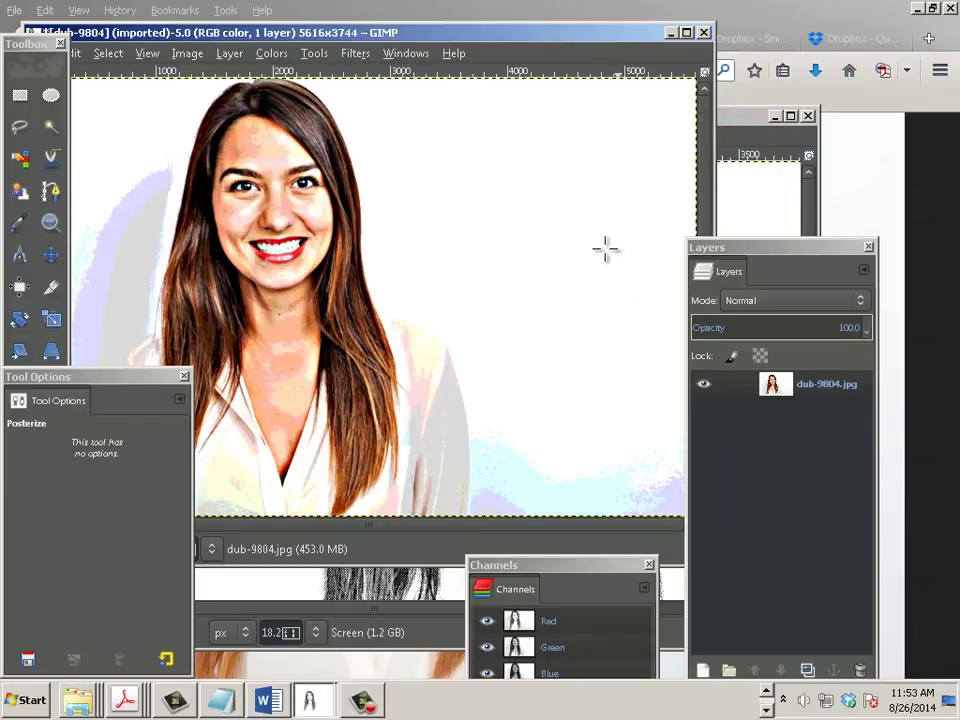
click(80, 53)
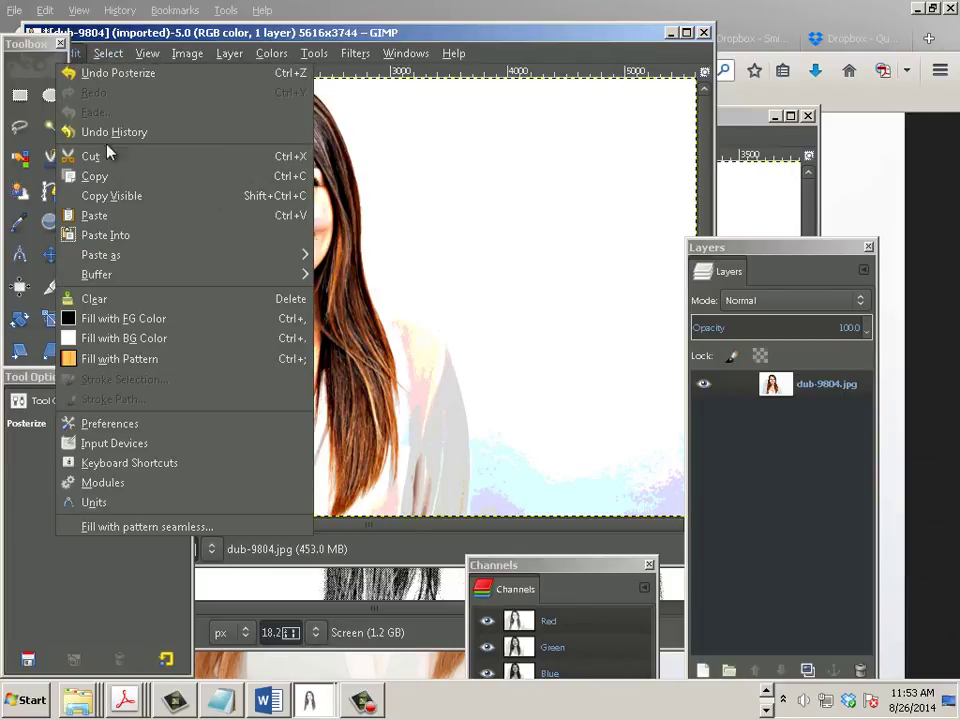
Step: Copy Visible from the posterized portrait and paste it into new dots.xcf above the Screen layer
click(113, 196)
click(725, 118)
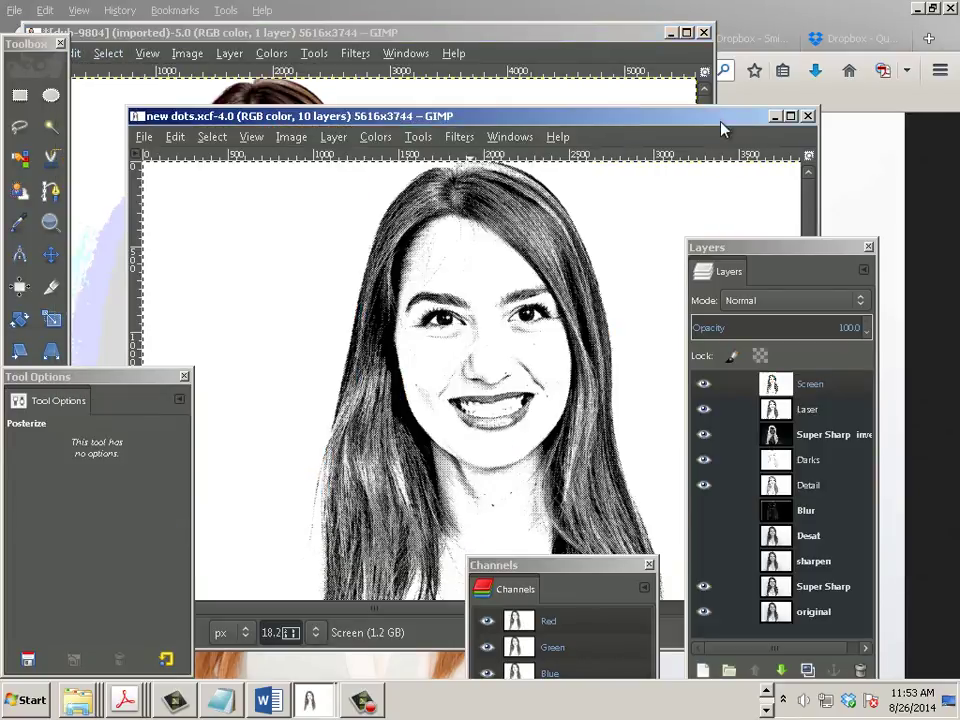
click(175, 136)
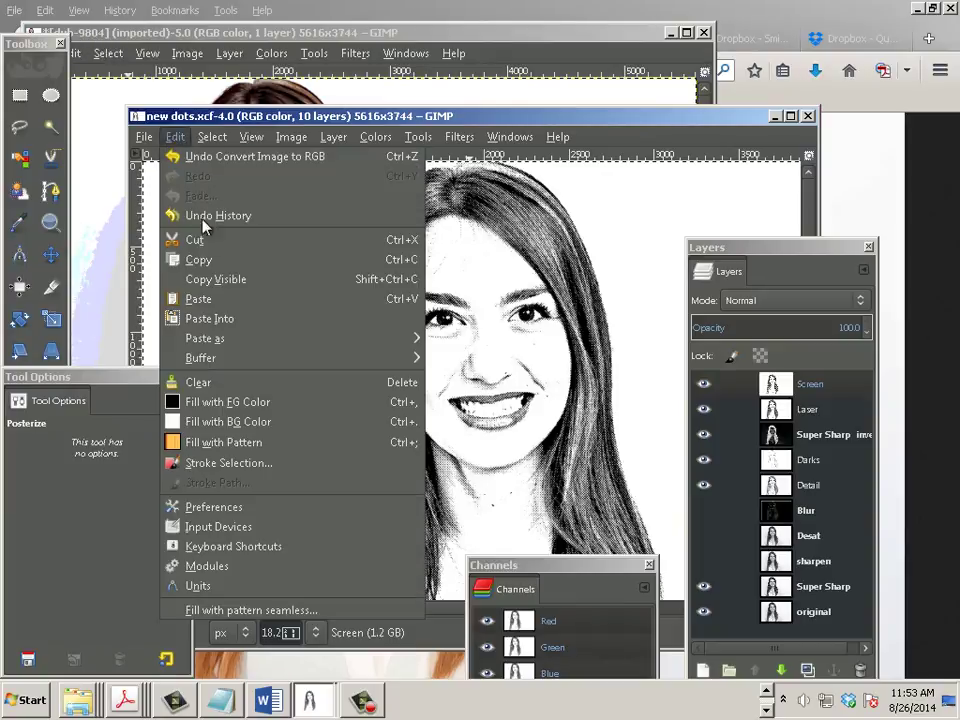
click(220, 298)
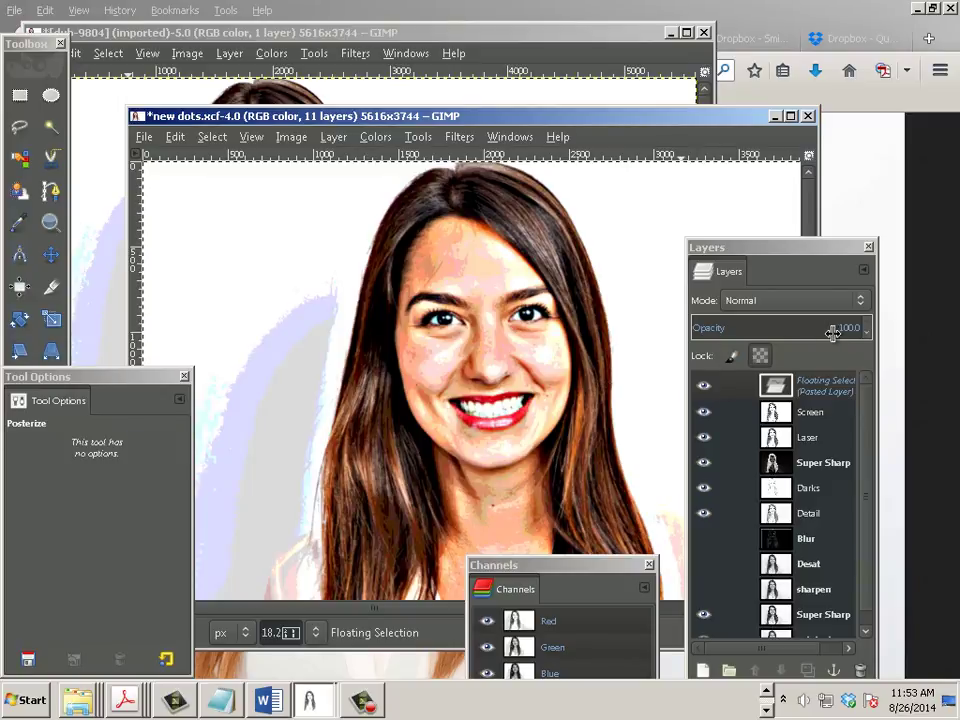
Step: Cycle the pasted colour layer through the blend modes and settle on Soft light
scroll(795, 305, down, 1)
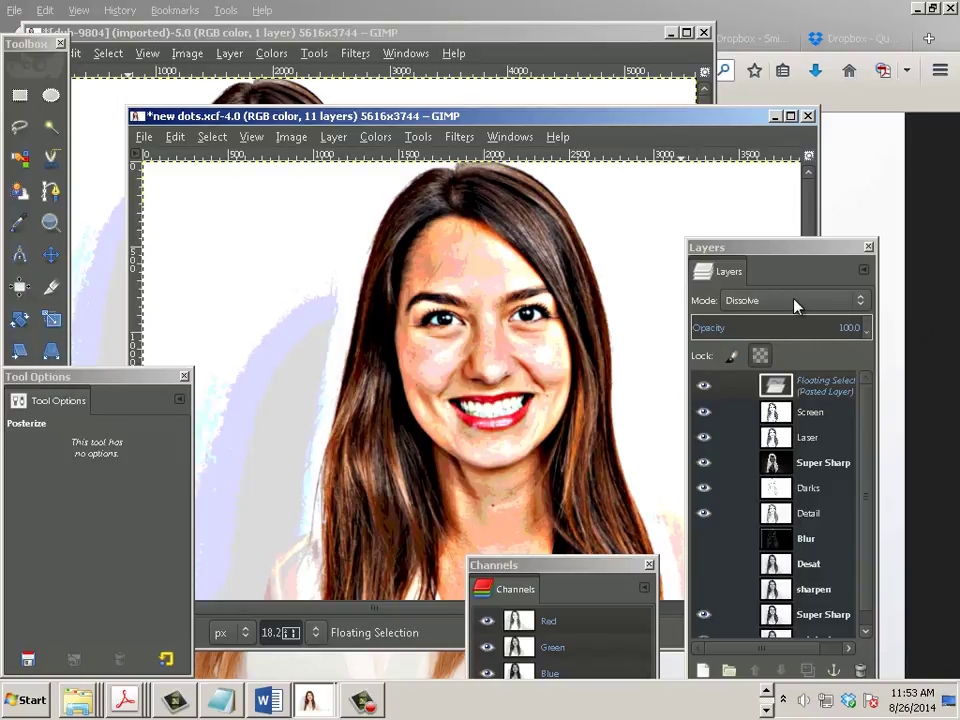
scroll(795, 305, down, 1)
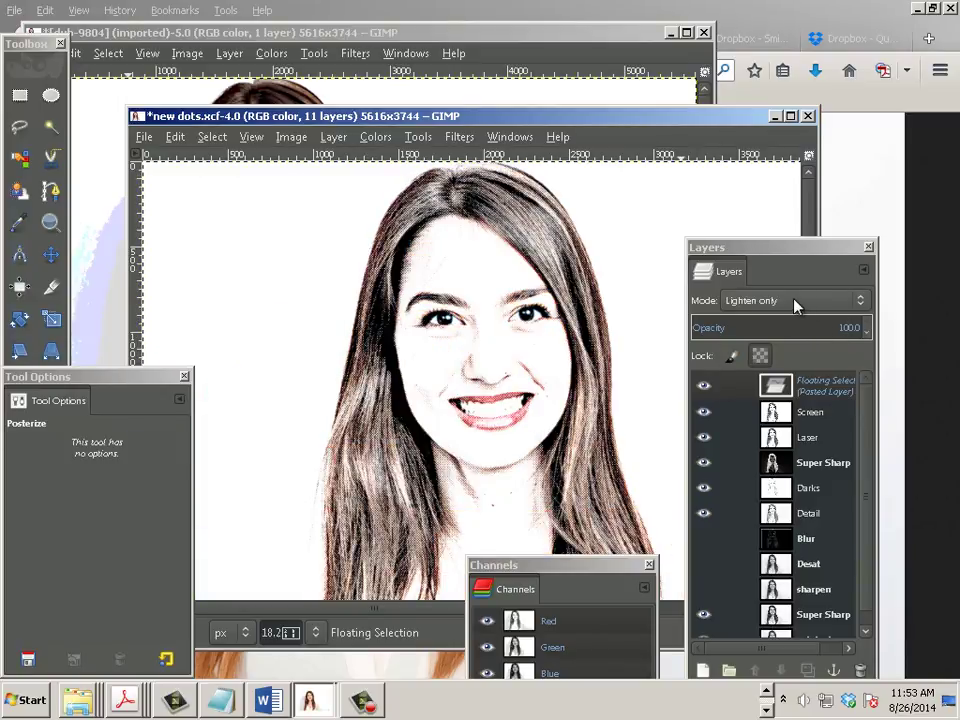
scroll(795, 305, down, 1)
scroll(795, 305, down, 1)
scroll(795, 305, down, 1)
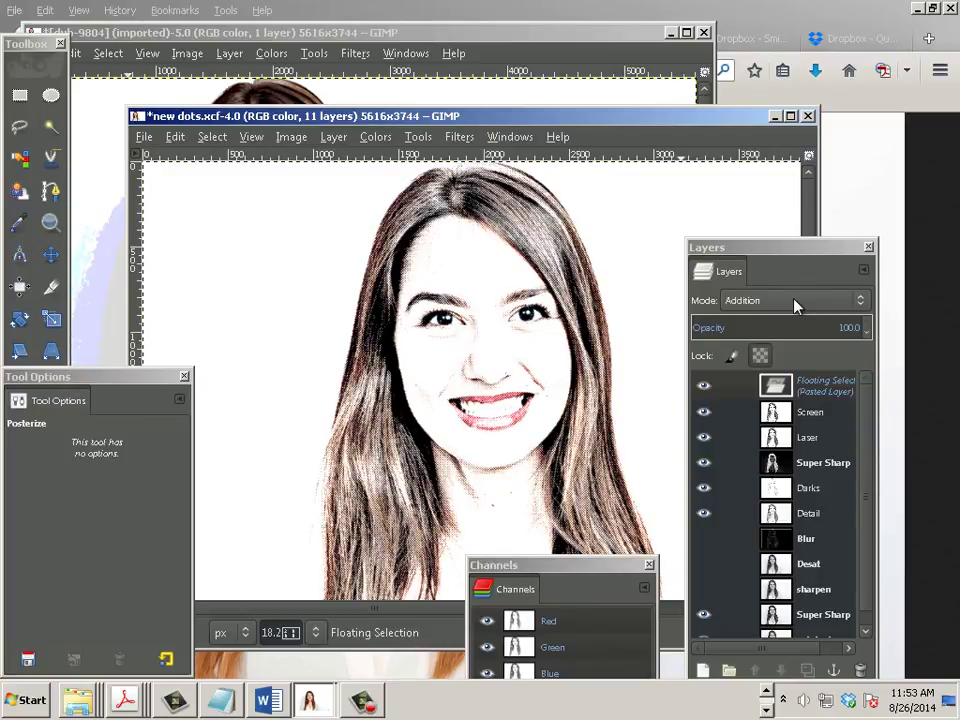
scroll(795, 305, down, 1)
scroll(795, 305, down, 1)
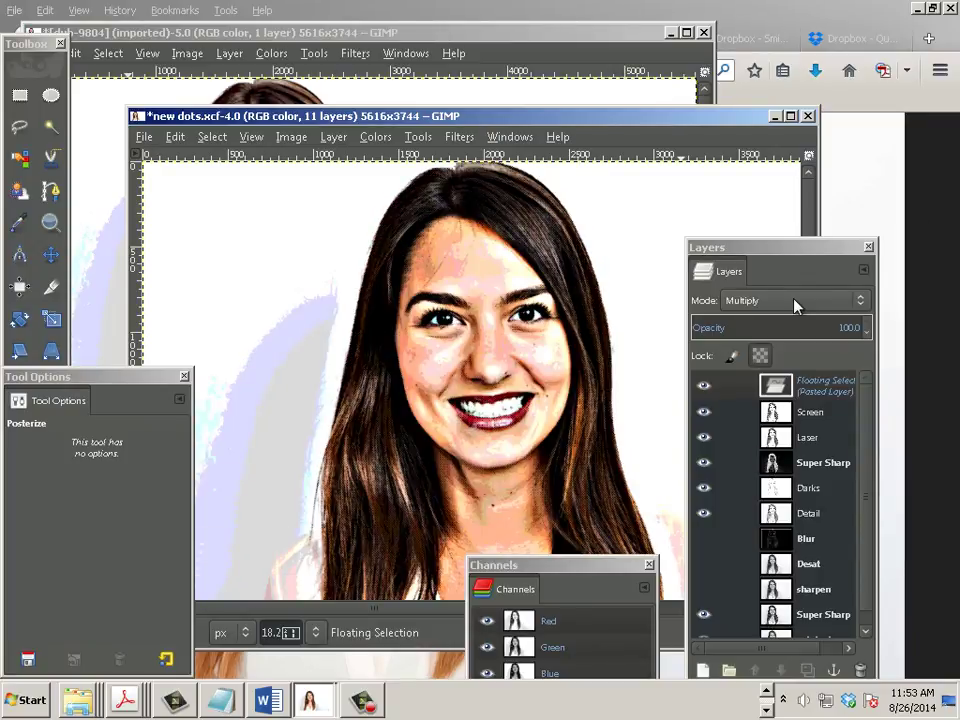
scroll(795, 305, down, 1)
scroll(795, 305, down, 1)
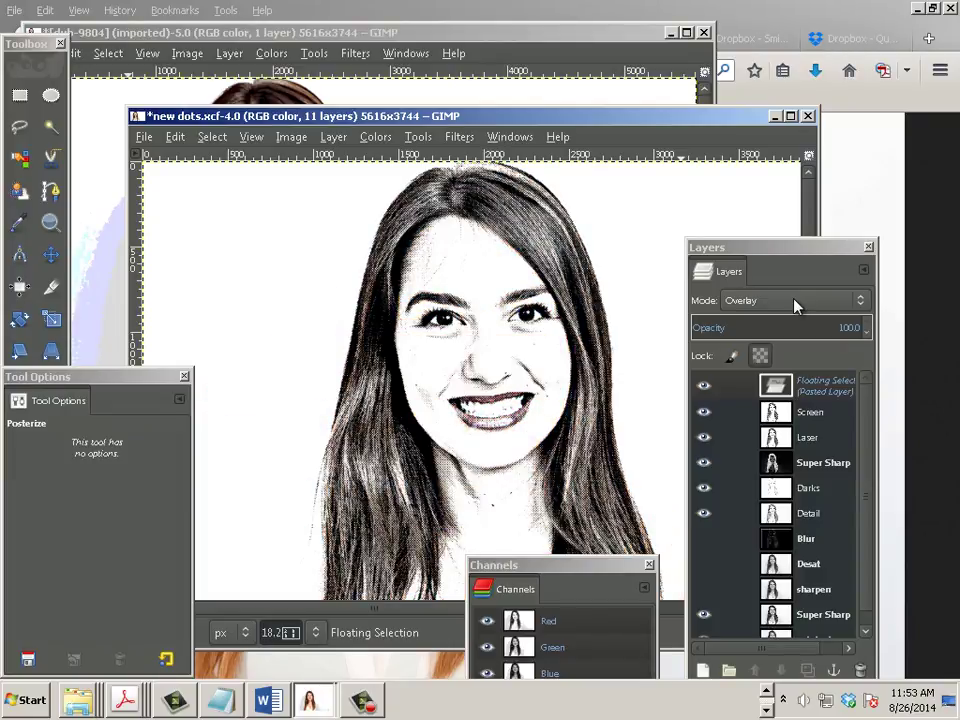
scroll(795, 305, down, 1)
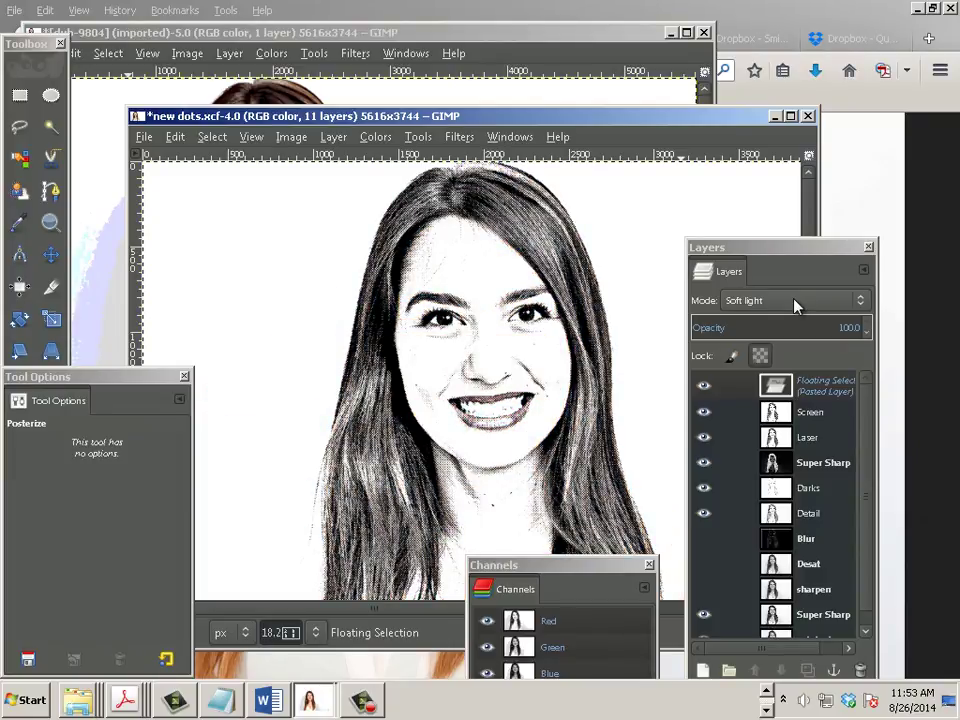
scroll(795, 305, down, 1)
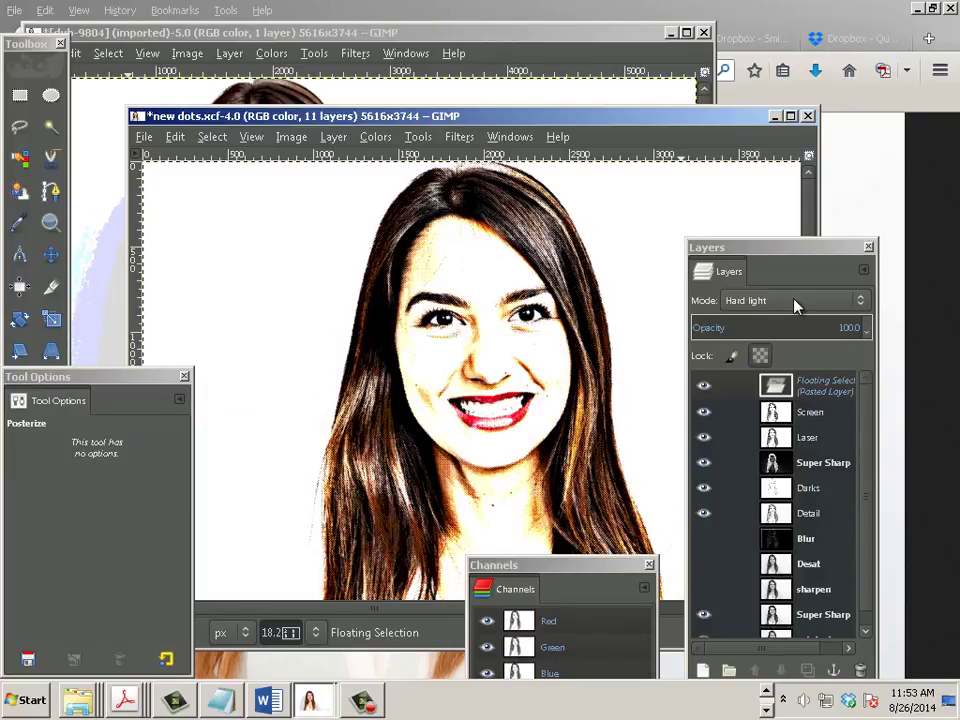
scroll(795, 305, down, 1)
scroll(795, 305, down, 1)
scroll(795, 305, down, 1)
scroll(795, 305, down, 1)
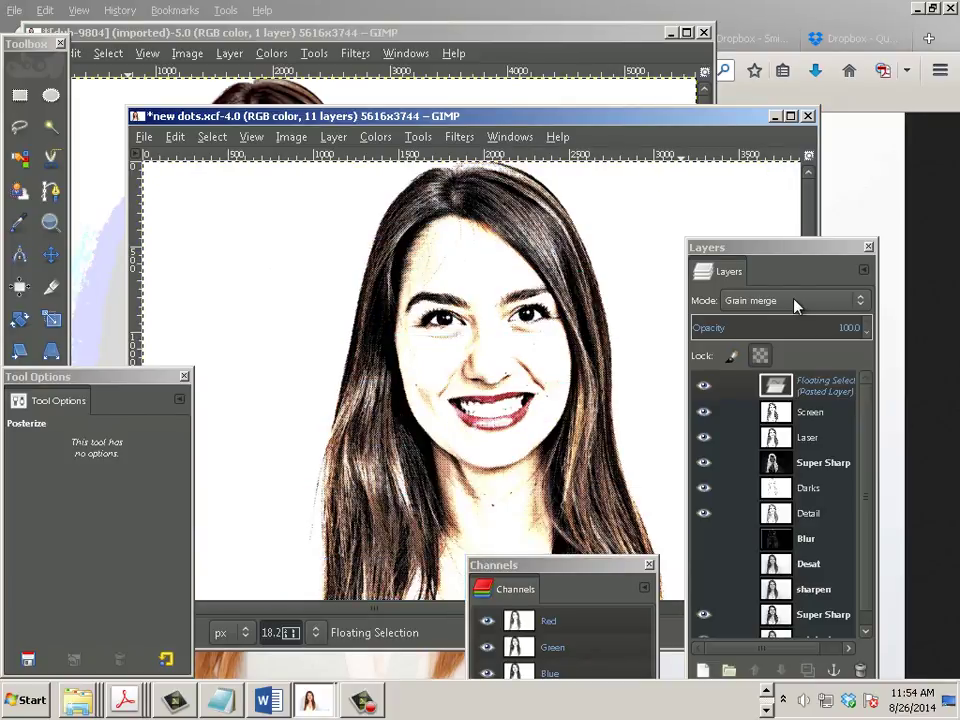
scroll(795, 305, down, 1)
scroll(795, 305, down, 1)
scroll(795, 305, down, 1)
scroll(795, 305, down, 2)
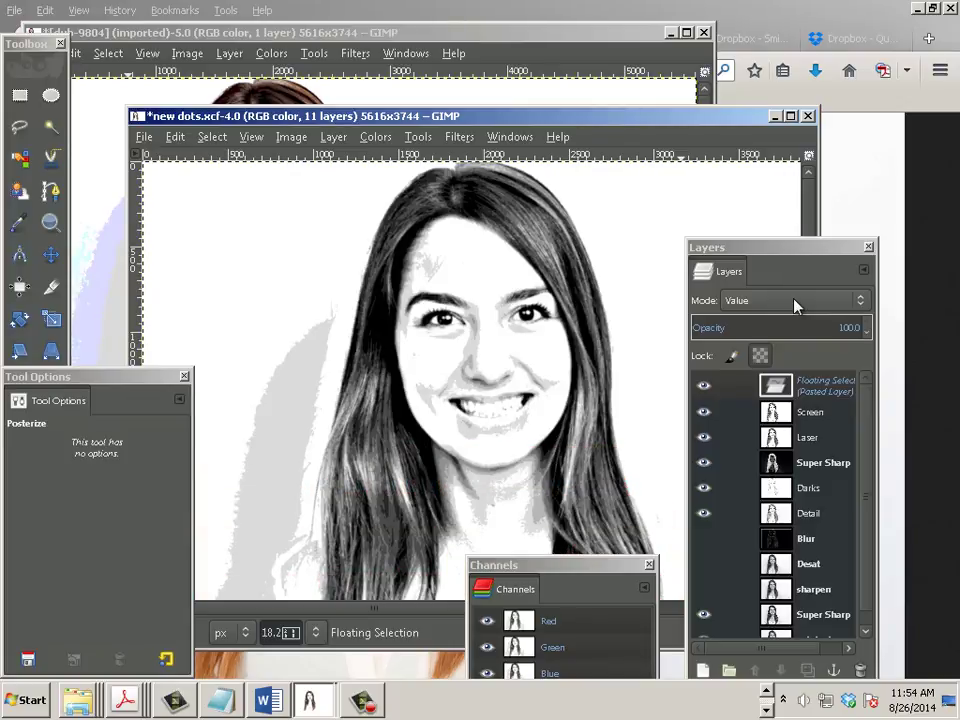
scroll(795, 305, up, 9)
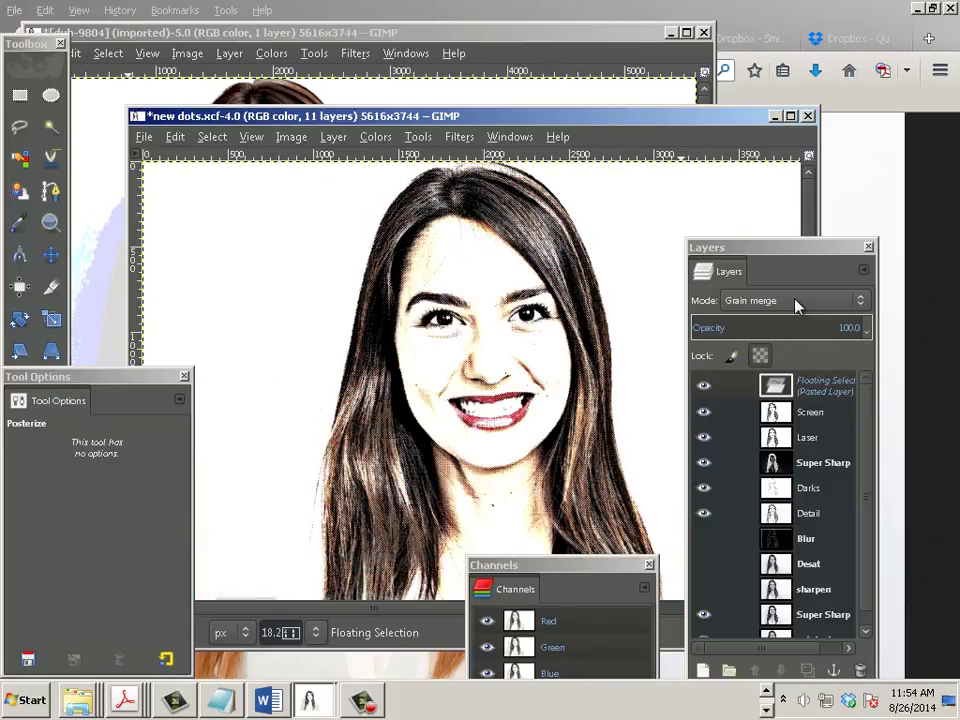
scroll(795, 305, up, 3)
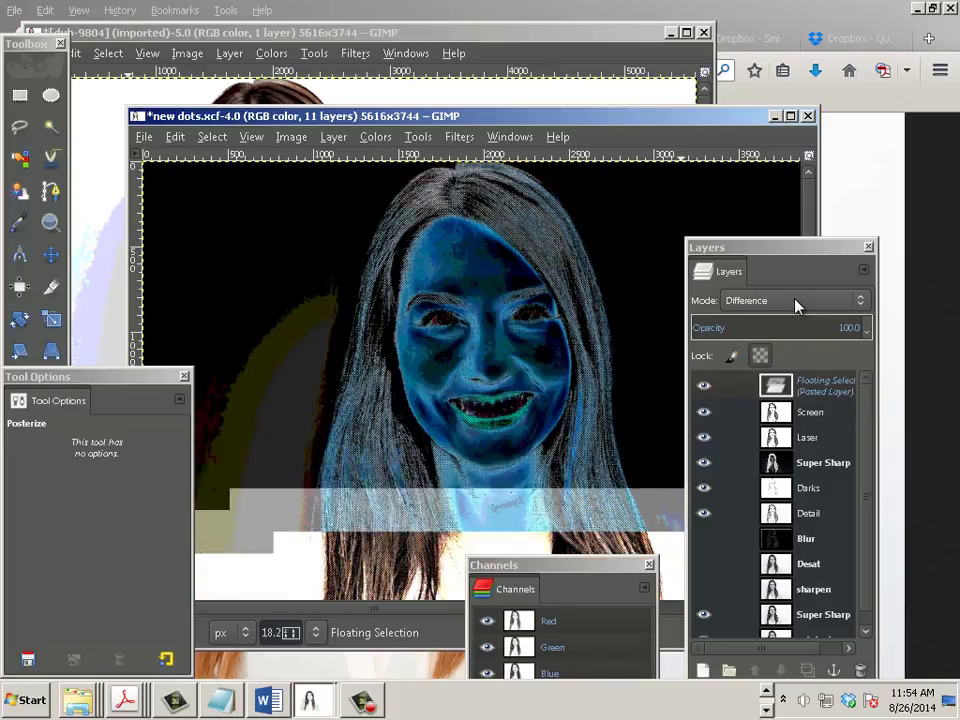
scroll(795, 305, up, 4)
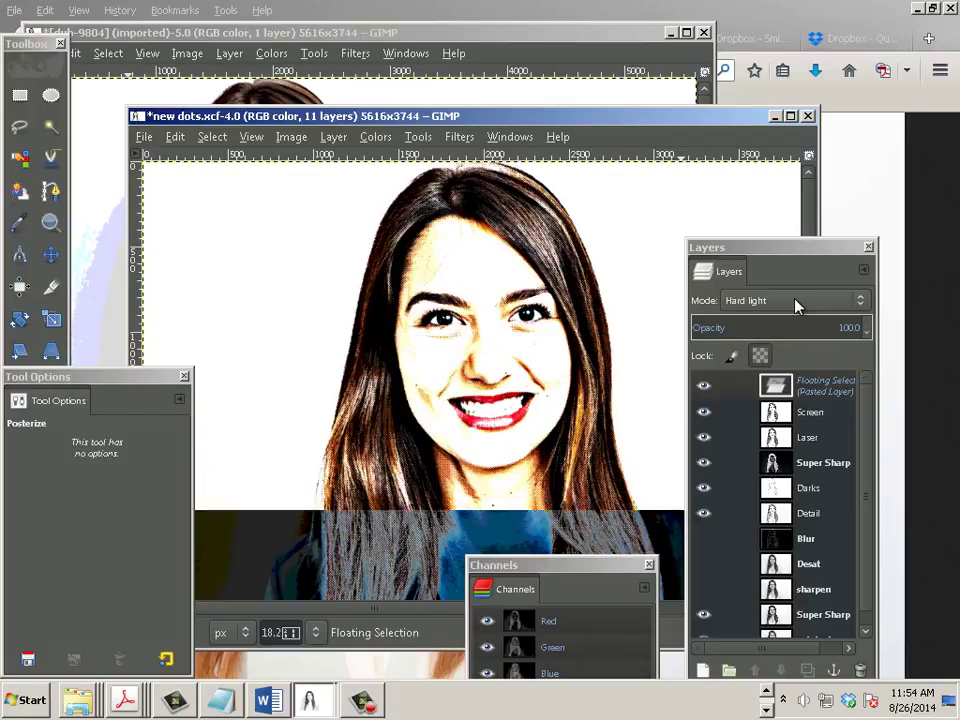
scroll(795, 305, up, 1)
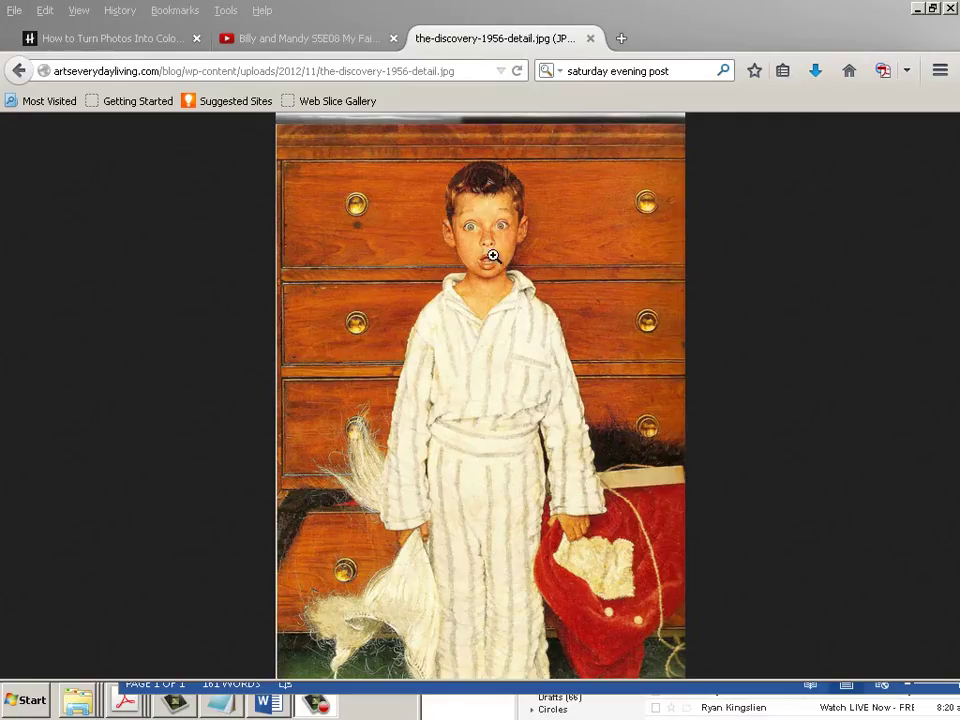
click(486, 241)
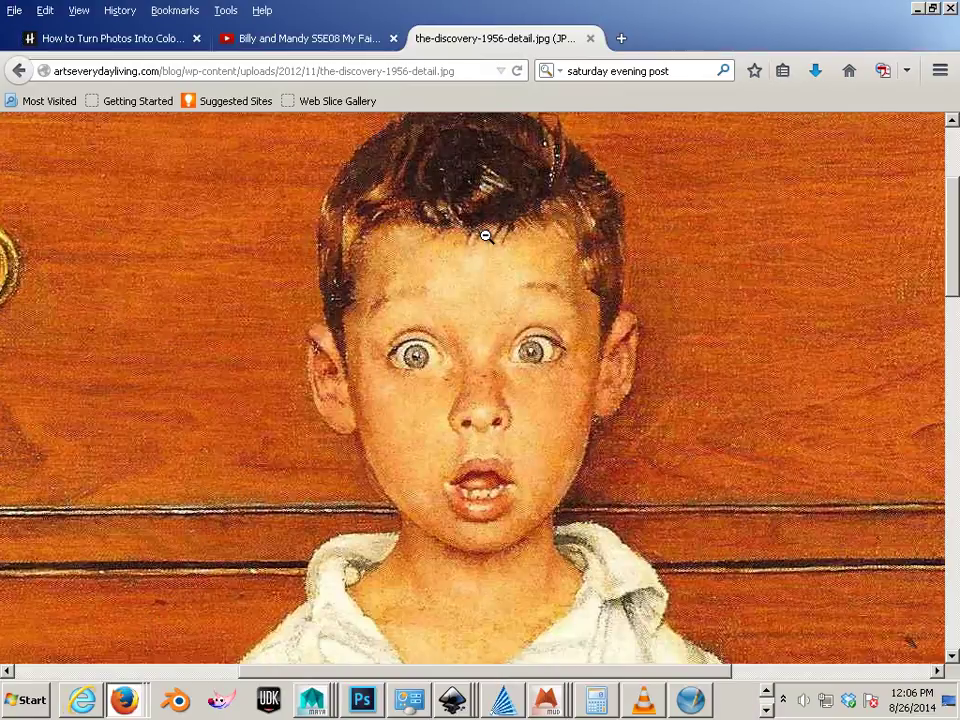
click(486, 236)
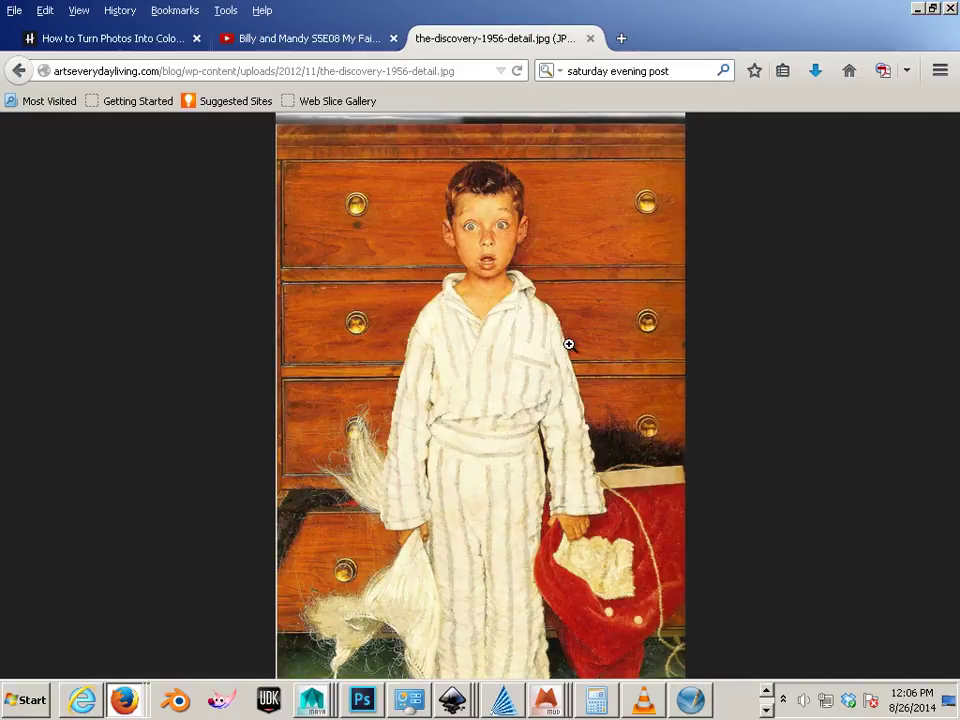